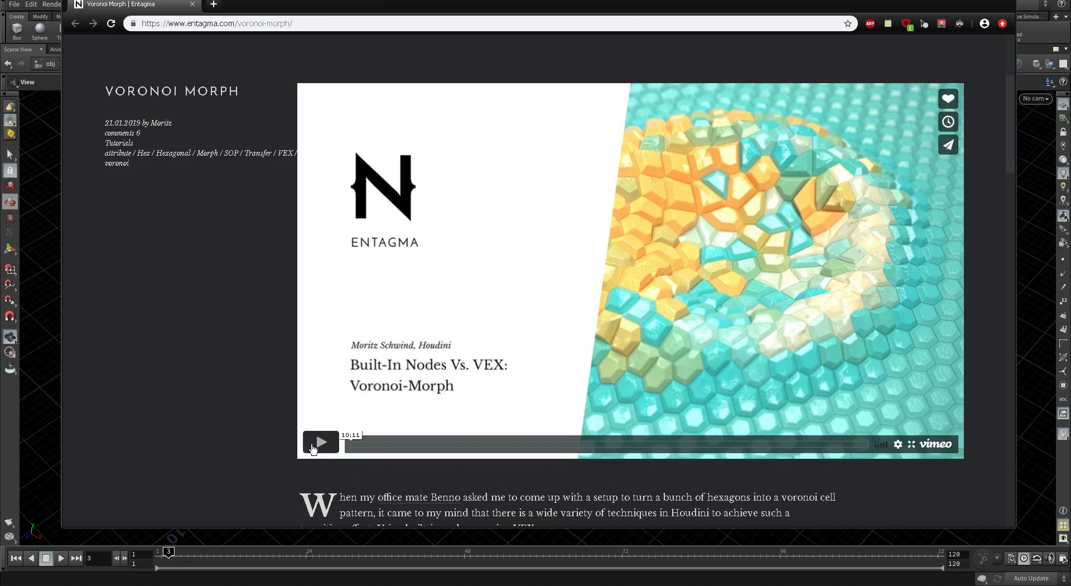
Look over the Voronoi Morph tutorial page and its description on the Entagma site.
scroll(571, 371, "down", 2)
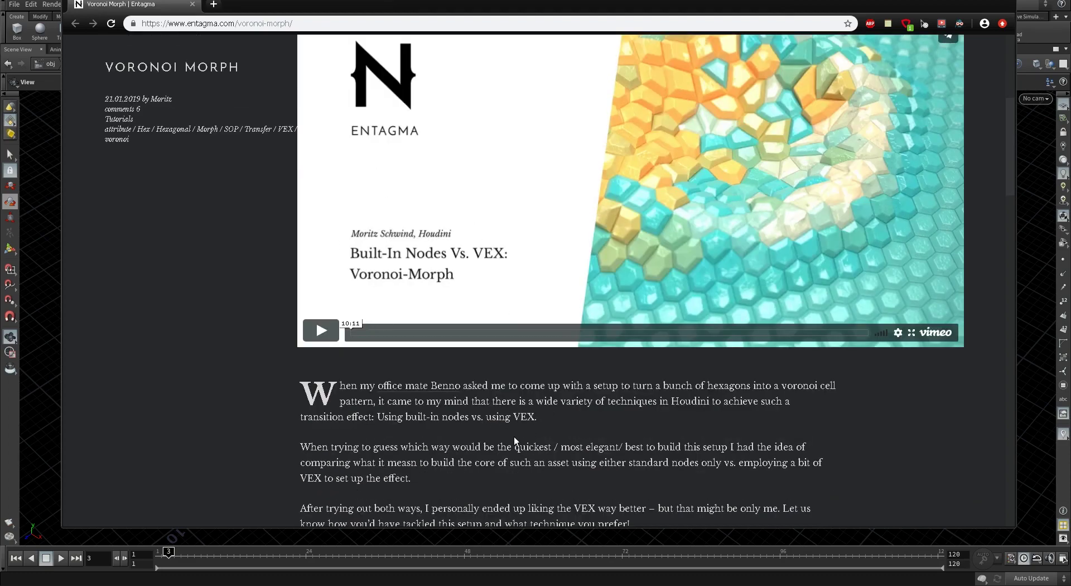
scroll(523, 426, "down", 4)
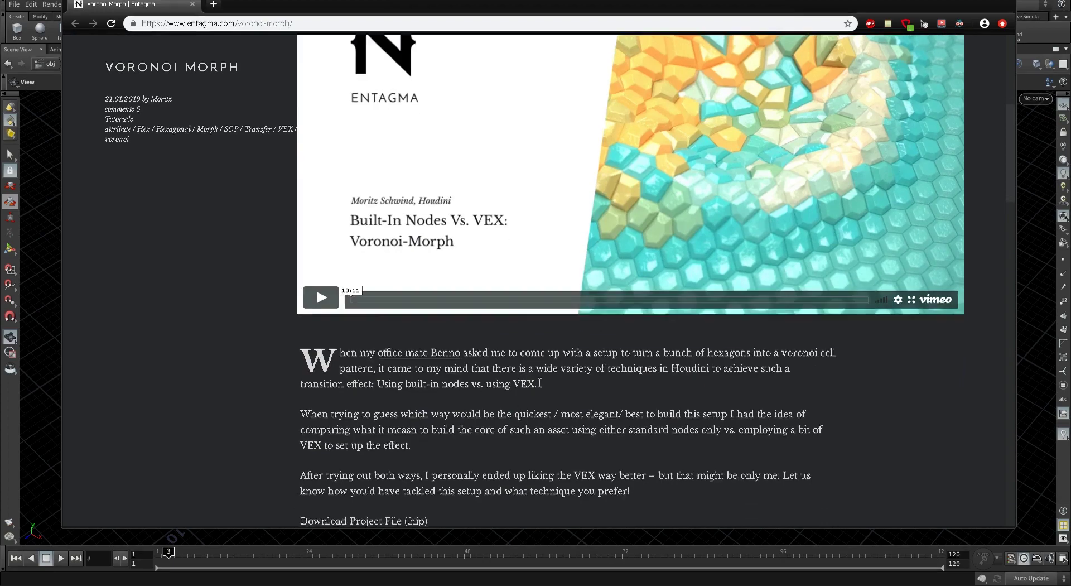
scroll(463, 338, "up", 2)
scroll(491, 332, "down", 3)
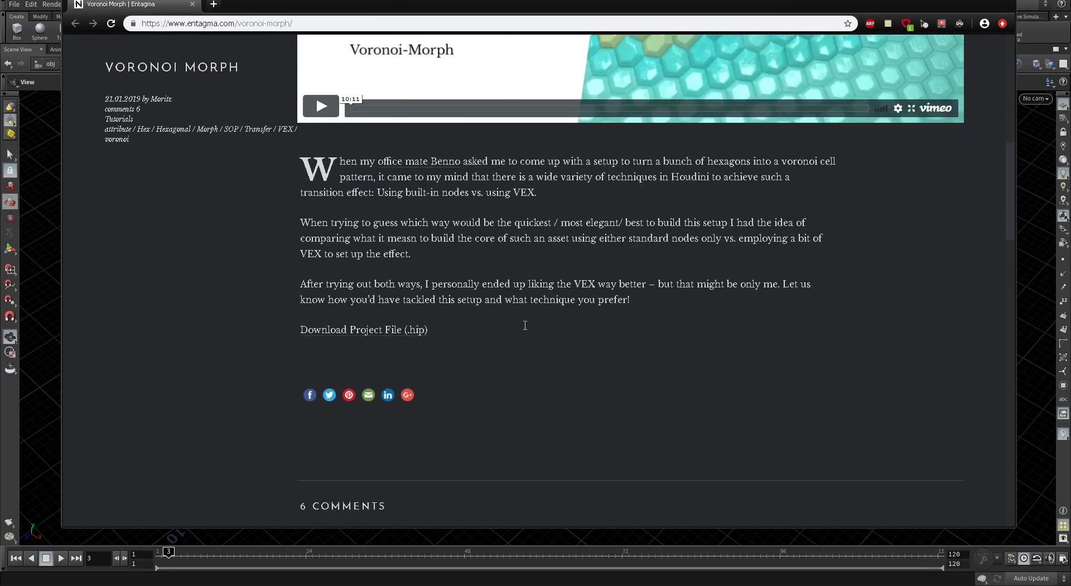
scroll(526, 323, "up", 6)
scroll(558, 279, "down", 1)
scroll(566, 296, "down", 1)
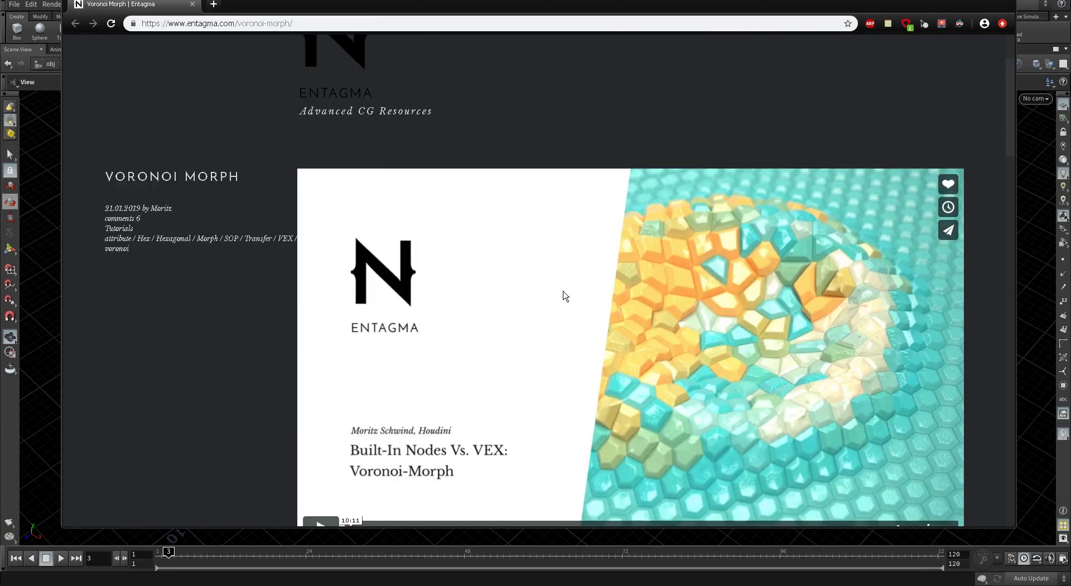
Play the opening animation of the Voronoi-Morph tutorial video and pause it.
scroll(565, 296, "down", 2)
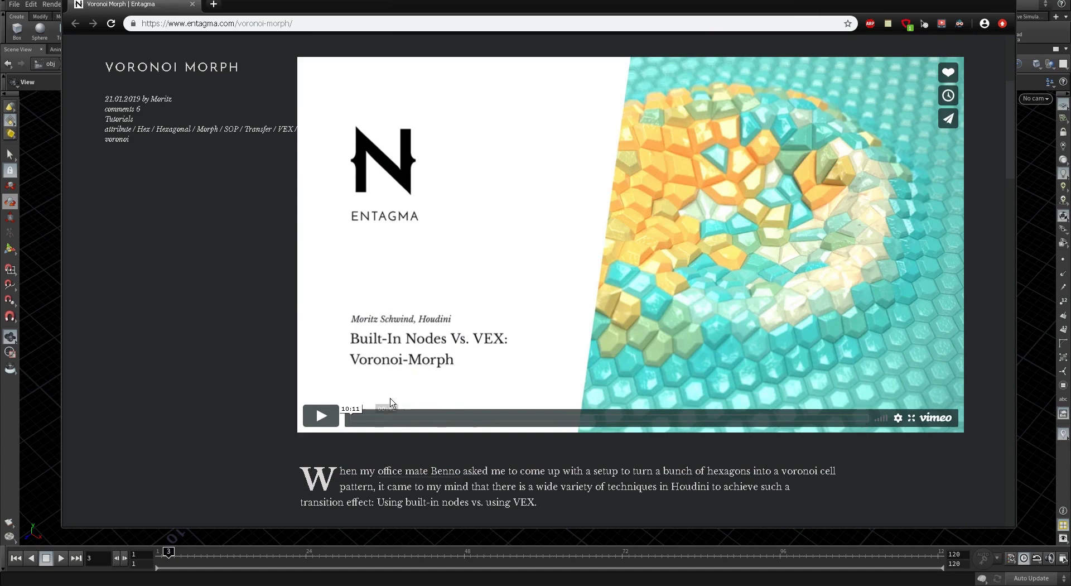
left_click(321, 416)
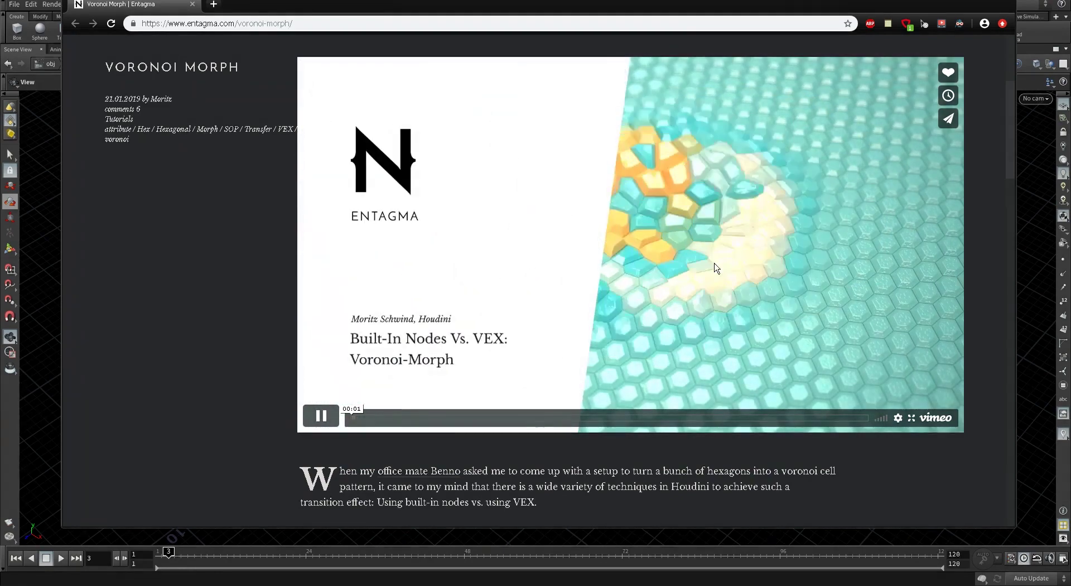
left_click(745, 235)
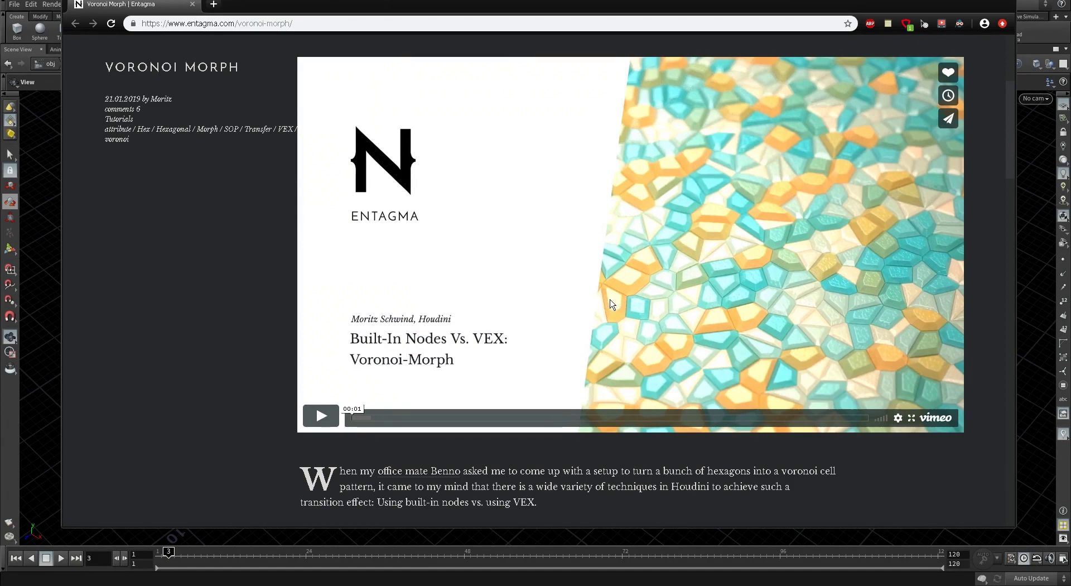
Examine the tutorial's description and the reader comments about extruding the Voronoi polygons.
scroll(628, 273, "down", 2)
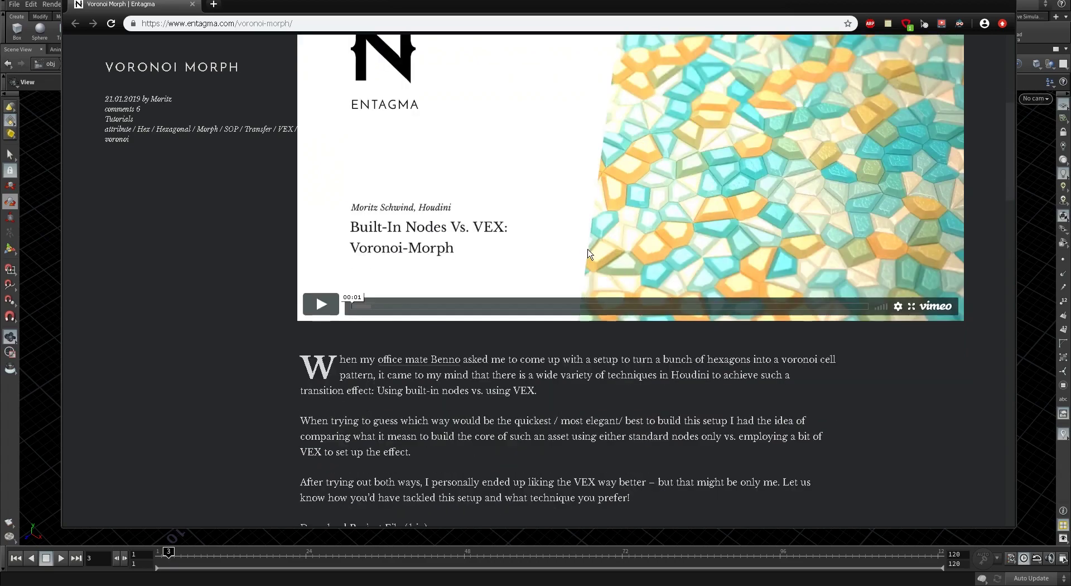
scroll(586, 252, "up", 3)
scroll(585, 252, "down", 1)
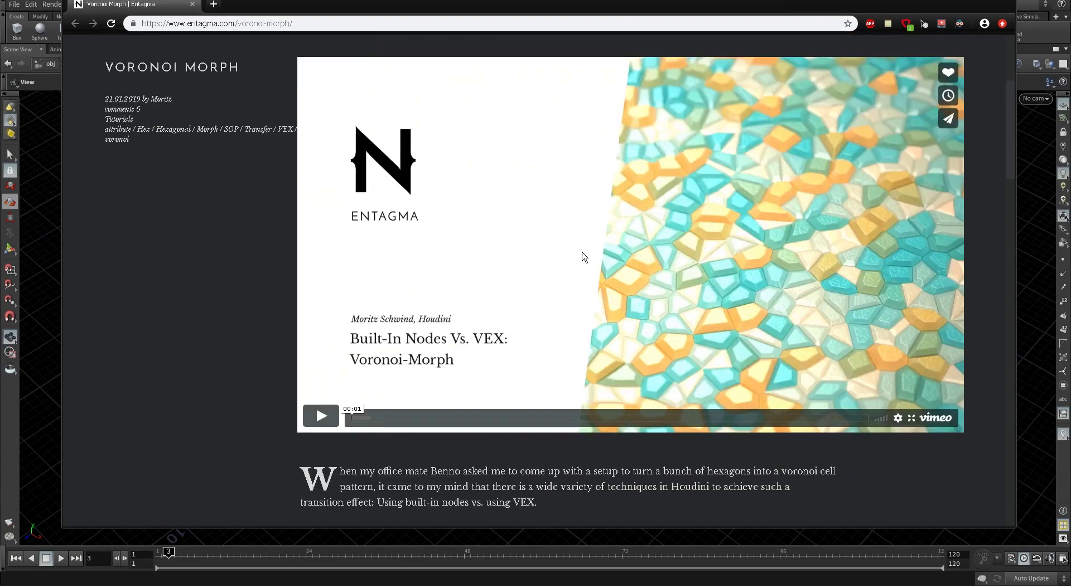
scroll(583, 256, "down", 15)
scroll(545, 342, "down", 5)
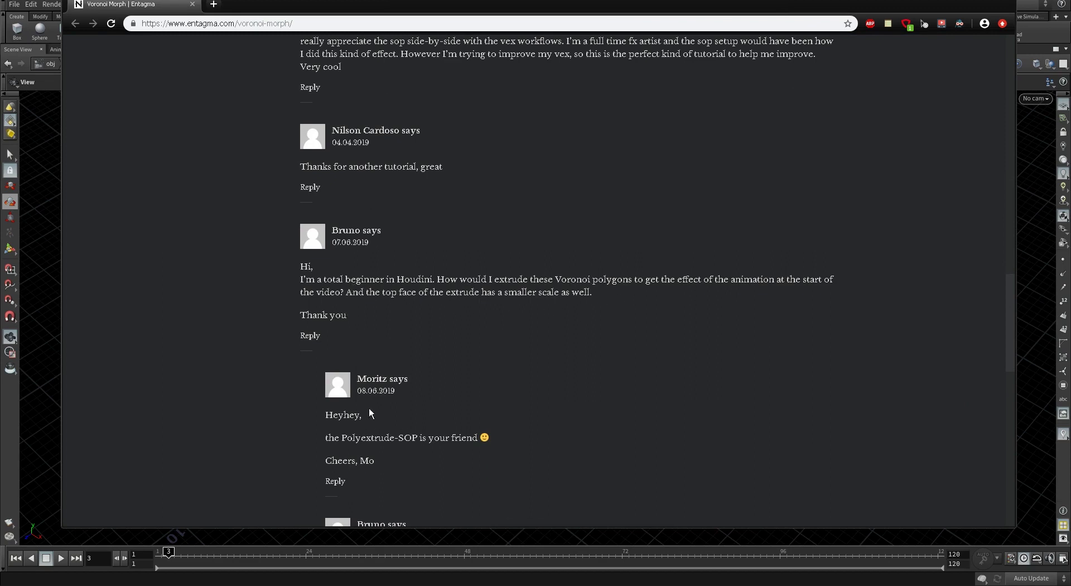
scroll(374, 451, "down", 1)
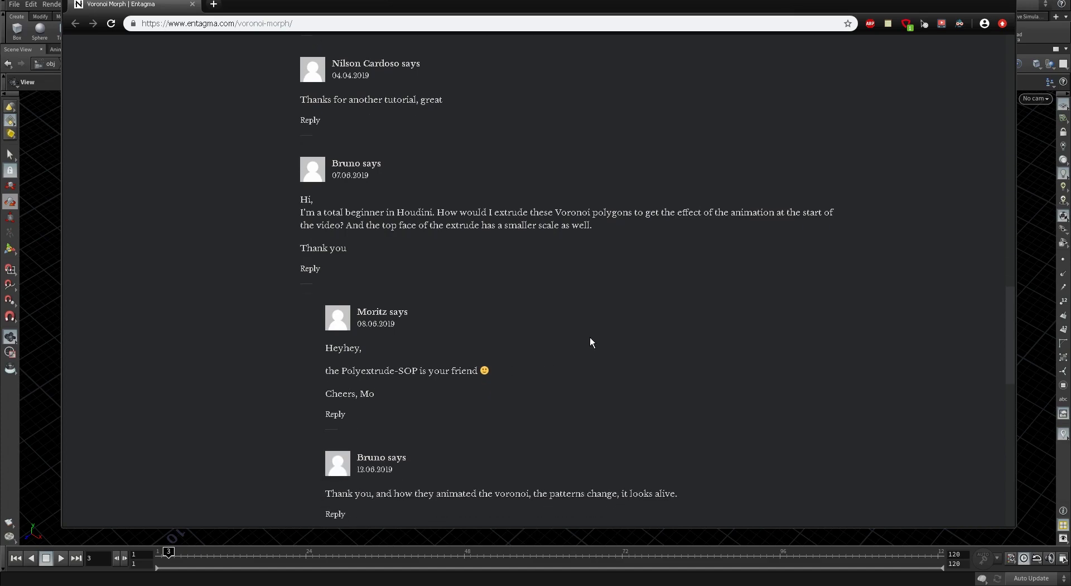
scroll(583, 338, "up", 15)
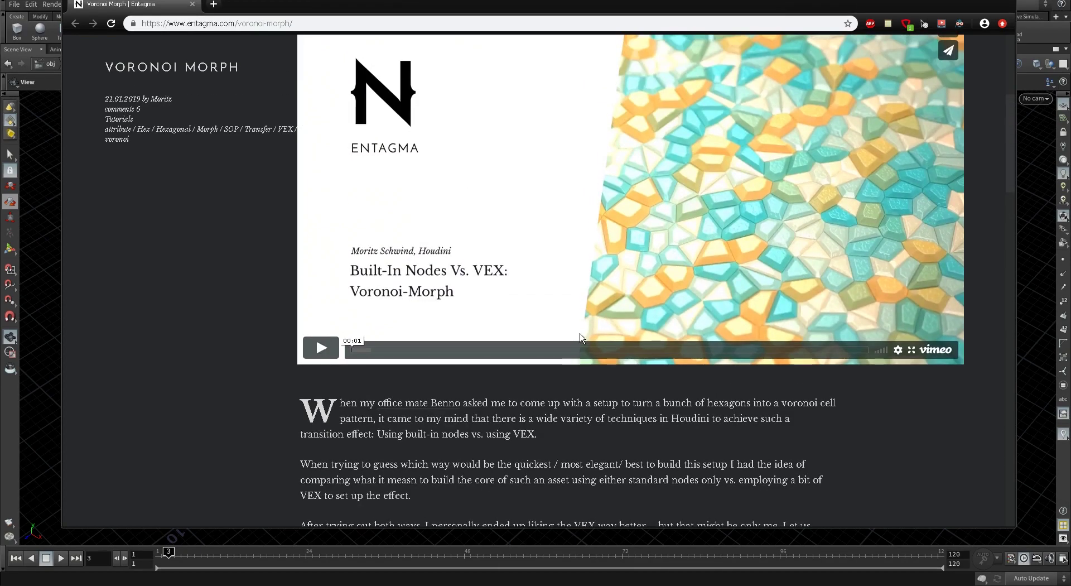
scroll(580, 337, "up", 3)
scroll(579, 336, "down", 2)
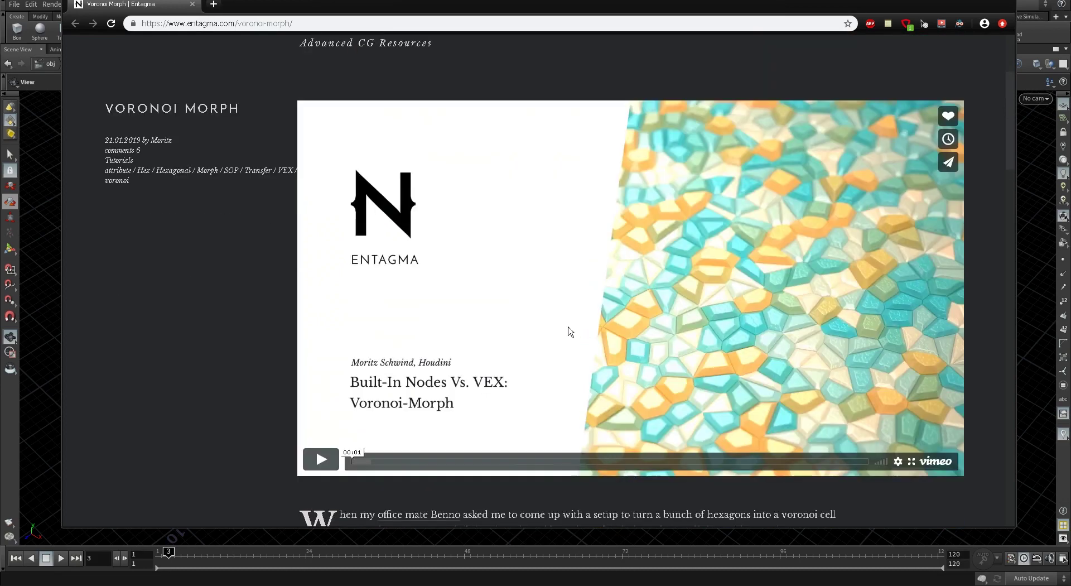
scroll(572, 334, "down", 1)
scroll(563, 330, "up", 1)
Switch from the browser to Houdini and scrub the timeline past frame 70 to preview the hexagon-to-Voronoi morph.
left_click(969, 2)
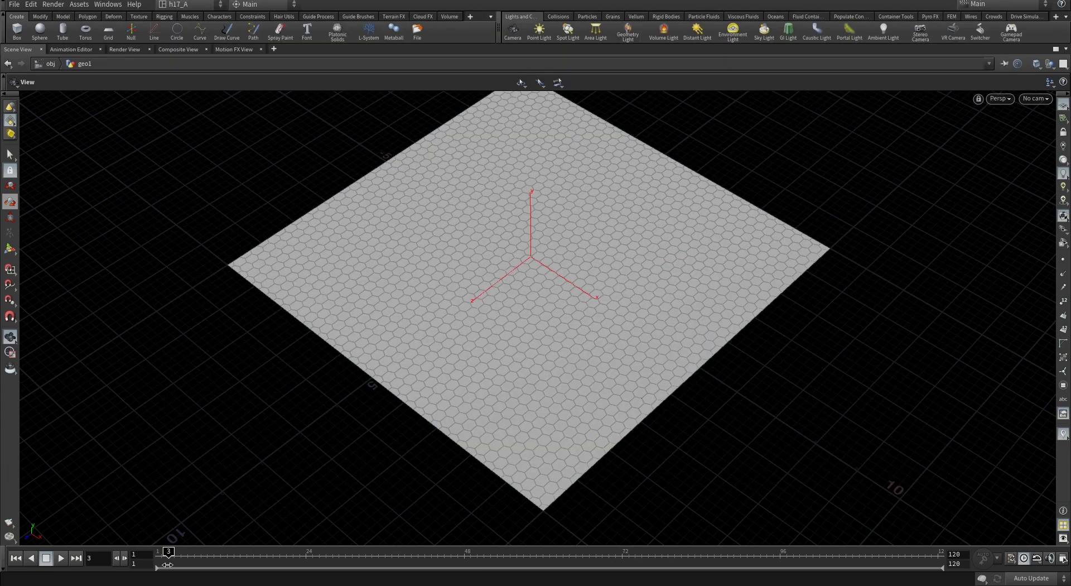
left_click_drag(171, 559, 609, 556)
left_click_drag(450, 220, 487, 246)
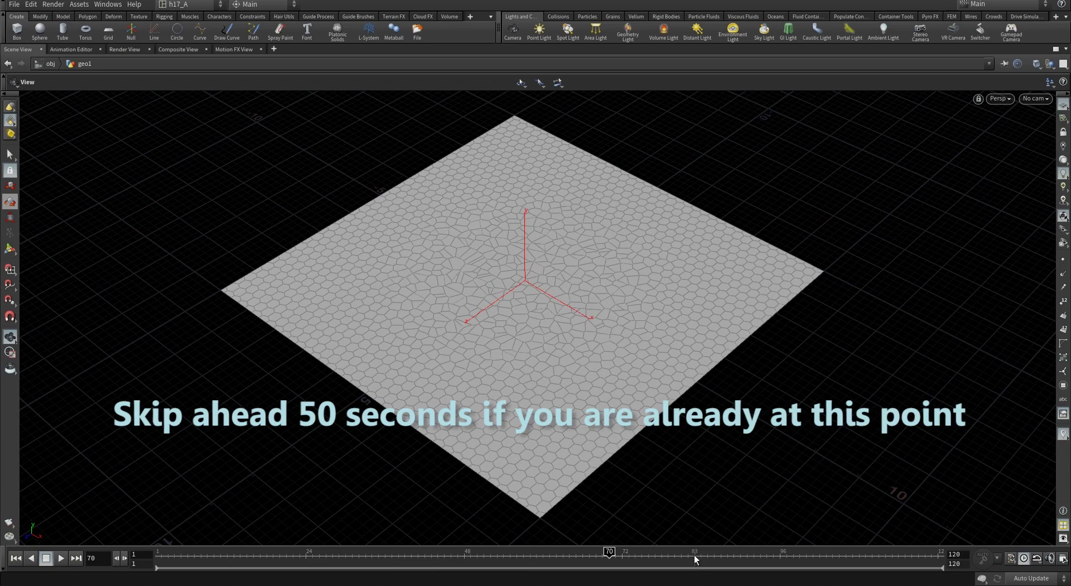
left_click(656, 555)
left_click(673, 556)
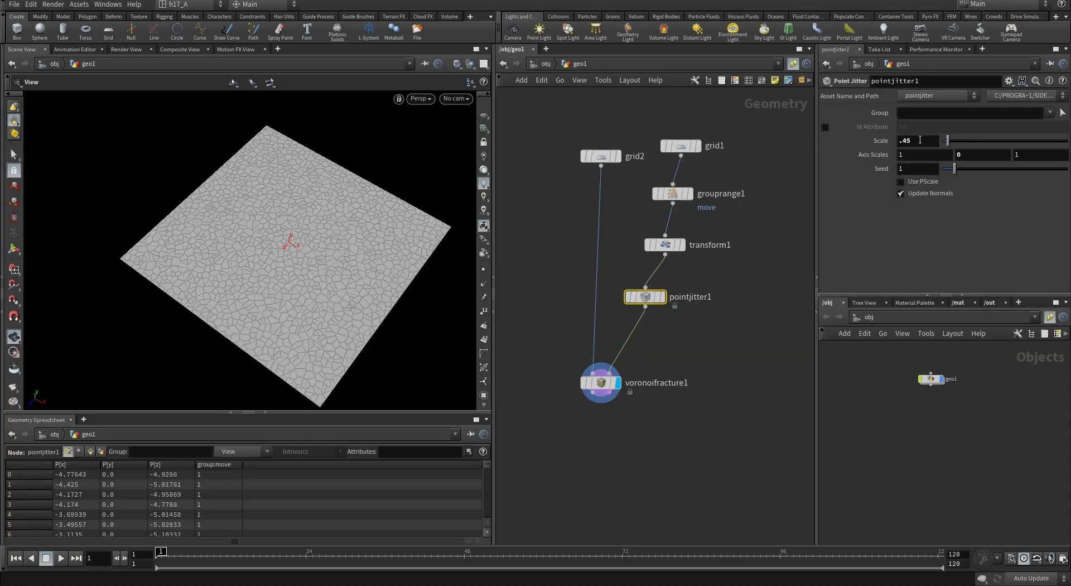
Enable Use PScale on the pointjitter1 node.
left_click(920, 181)
left_click(920, 181)
left_click(920, 181)
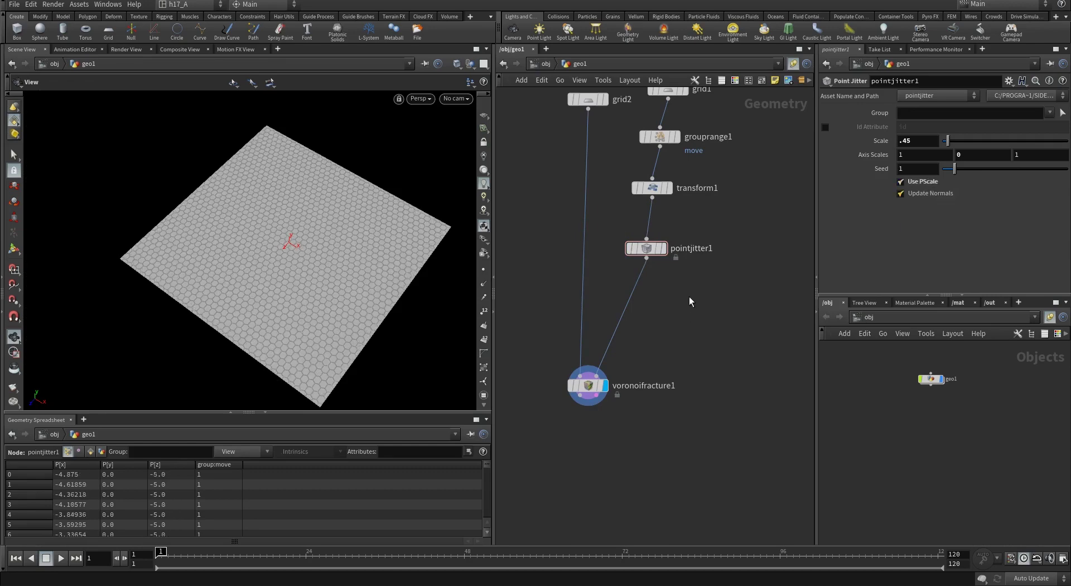
Add an Attribute Create node for an attribute named pscale and insert it between transform1 and pointjitter1.
key("h")
key("Tab")
type("attribcreate")
key("Return")
left_click(617, 335)
left_click_drag(982, 141, 849, 156)
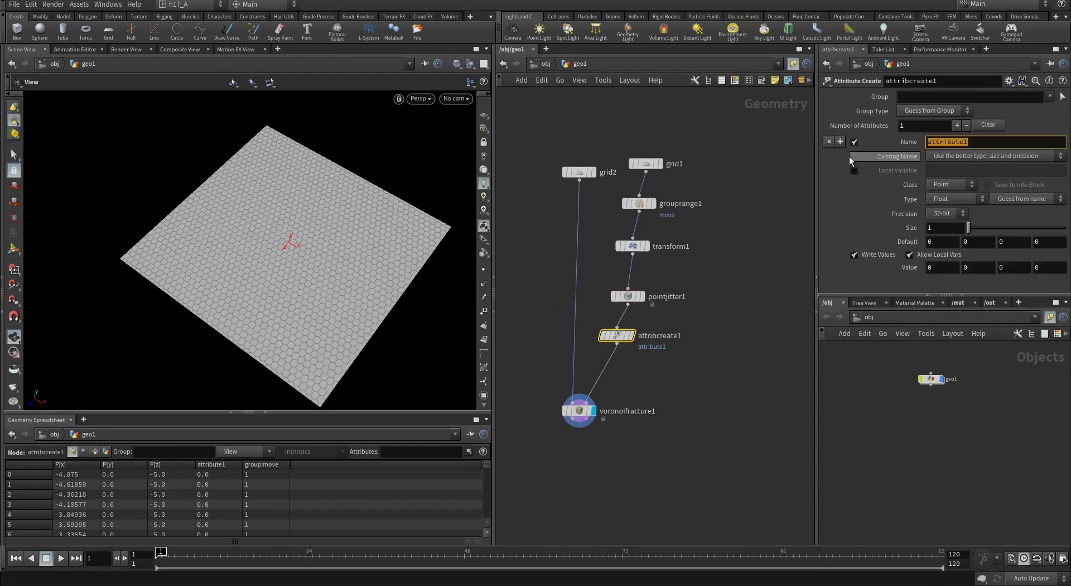
type("pscale")
left_click(952, 270)
type("1")
left_click_drag(616, 334, 639, 279)
Insert an Attribute Transfer node between attribcreate1 and pointjitter1.
left_click(628, 313)
key("Tab")
type("attribtransfer")
key("Return")
left_click_drag(683, 315, 643, 285)
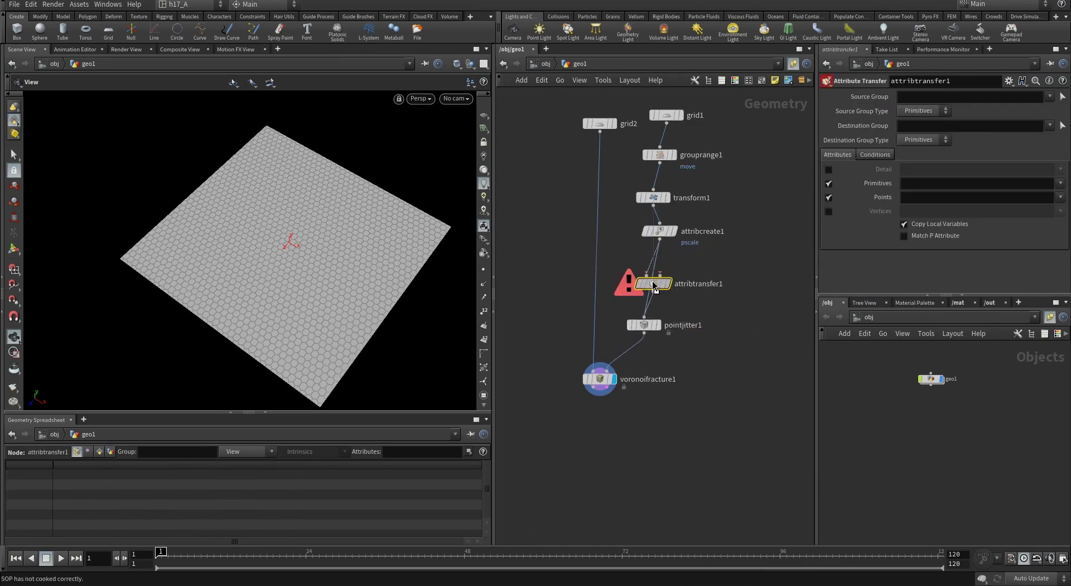
Add an Add node beside the main chain and enable its single point.
key("Tab")
type("add")
key("Return")
left_click(857, 139)
Duplicate the pscale Attribute Create node, feed it from add1 and wire it into attribtransfer1's second input.
left_click_drag(629, 324, 718, 319, "alt")
key("Delete")
left_click_drag(635, 272, 731, 323, "alt")
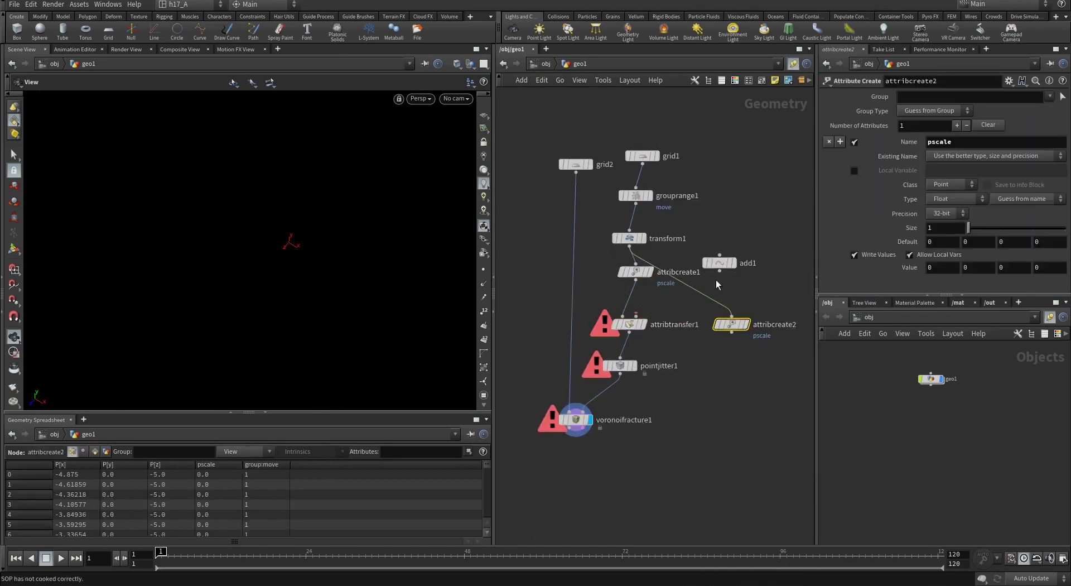
left_click_drag(720, 271, 731, 314)
left_click_drag(731, 323, 723, 301)
left_click_drag(723, 309, 654, 327)
Review attribtransfer1's conditions and display the output of pointjitter1.
left_click(643, 324)
left_click(875, 155)
left_click(725, 301)
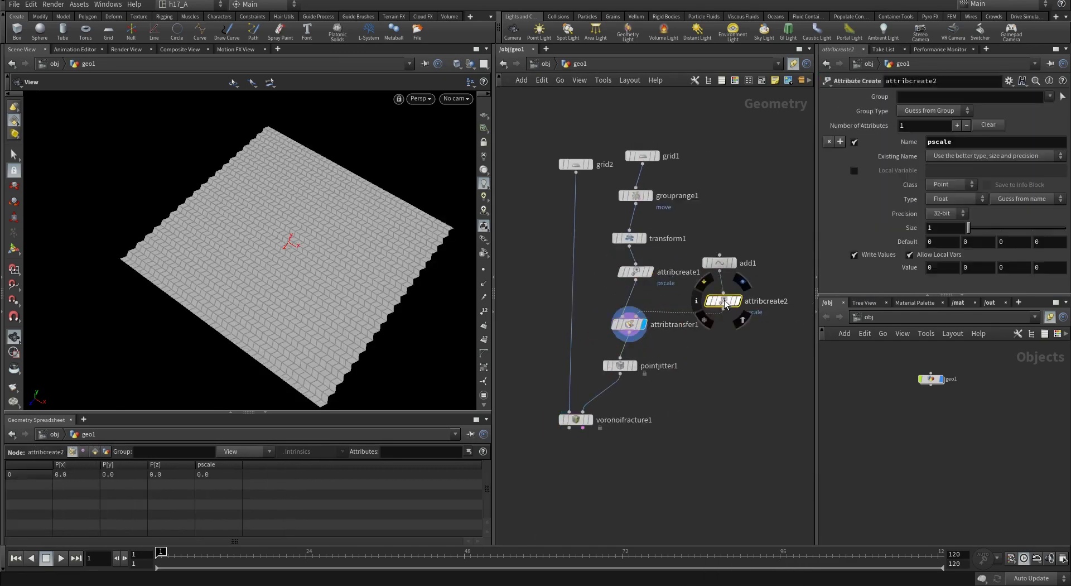
left_click(632, 366)
left_click(629, 324)
left_click_drag(636, 272, 636, 269)
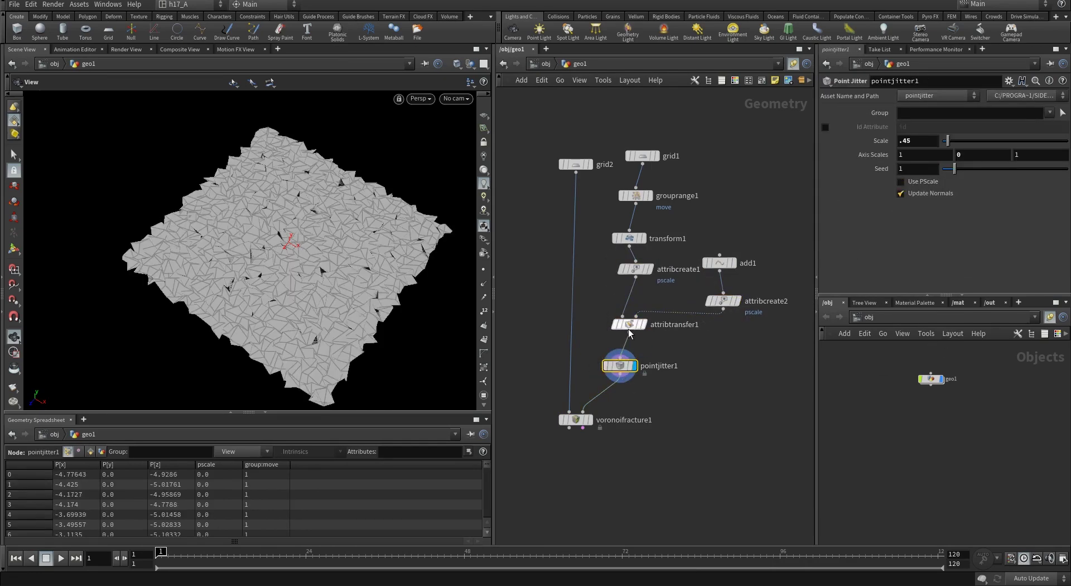
Limit attribtransfer1 to transferring only the pscale point attribute.
left_click(628, 327)
left_click(909, 210)
key("BackSpace")
key("Return")
left_click(841, 155)
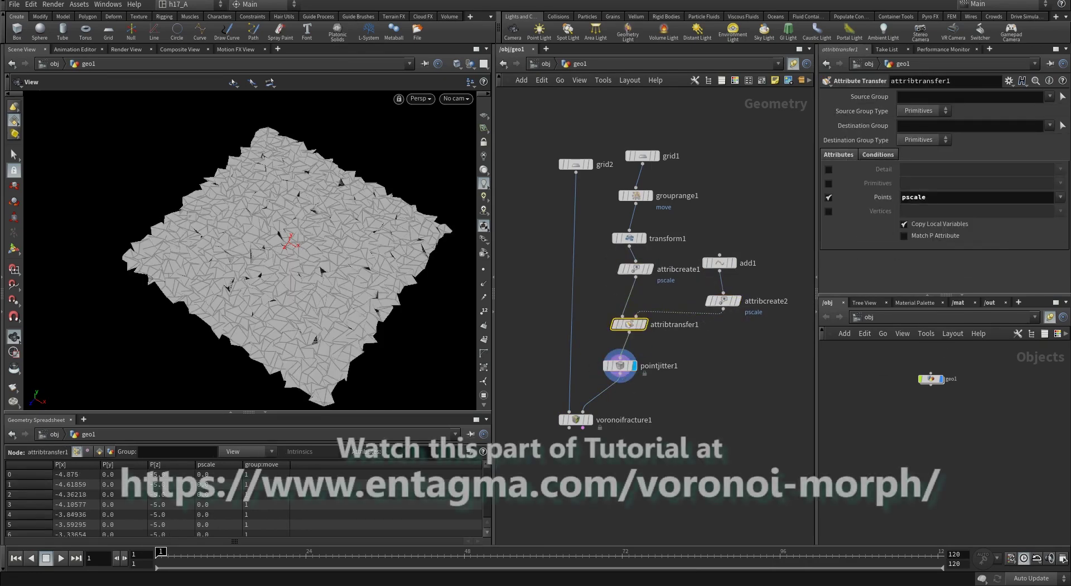
Check the attribcreate2 and attribtransfer1 settings, and enable Use PScale on pointjitter1.
left_click(724, 301)
left_click(636, 327)
left_click(875, 155)
left_click(642, 325)
left_click(633, 366)
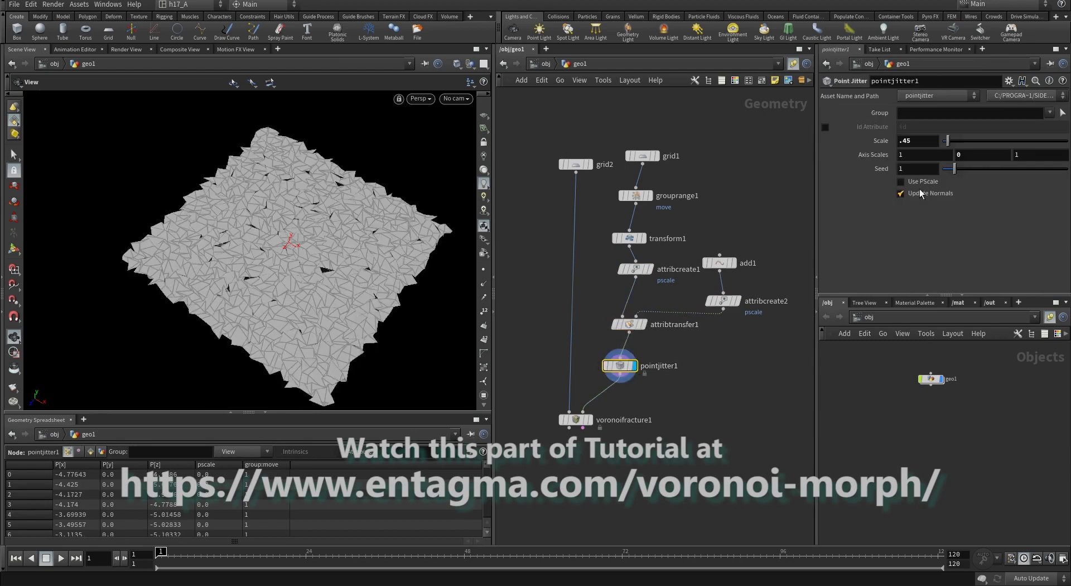
left_click(904, 182)
Adjust attribtransfer1's transfer settings and display the voronoifracture1 result.
left_click(629, 324)
left_click(957, 212)
left_click_drag(963, 220, 962, 218)
left_click(625, 365)
left_click(589, 419)
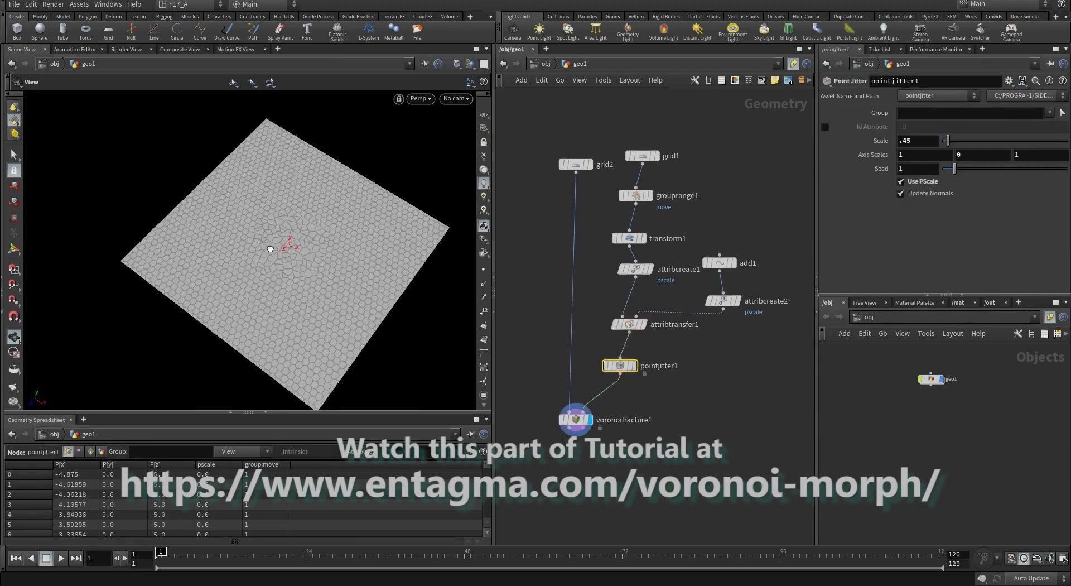
right_click_drag(270, 249, 315, 221)
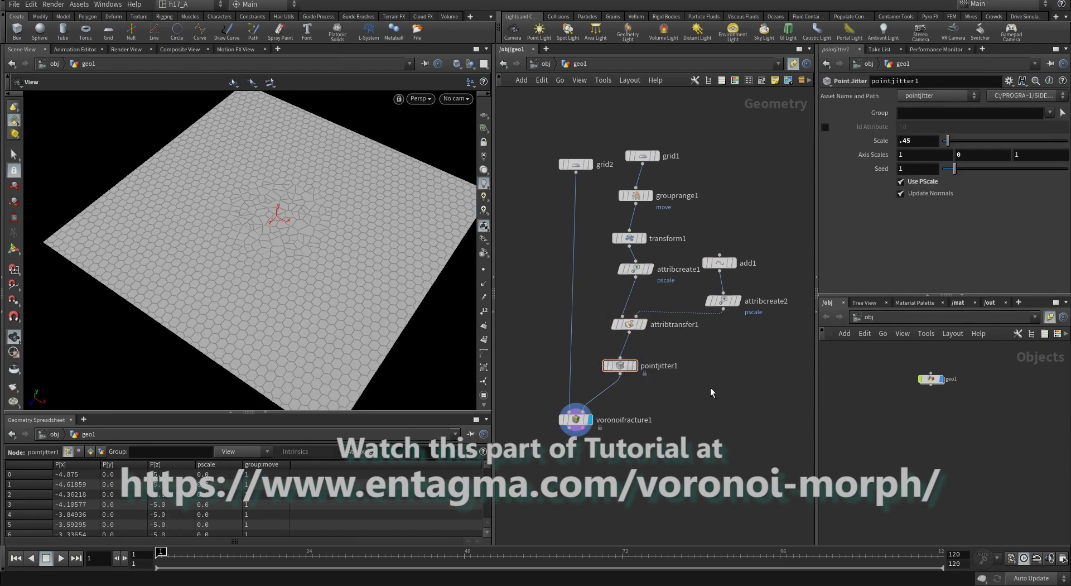
Insert an Attribute Blur node between attribtransfer1 and pointjitter1, keeping voronoifracture1 displayed.
left_click_drag(575, 419, 575, 455)
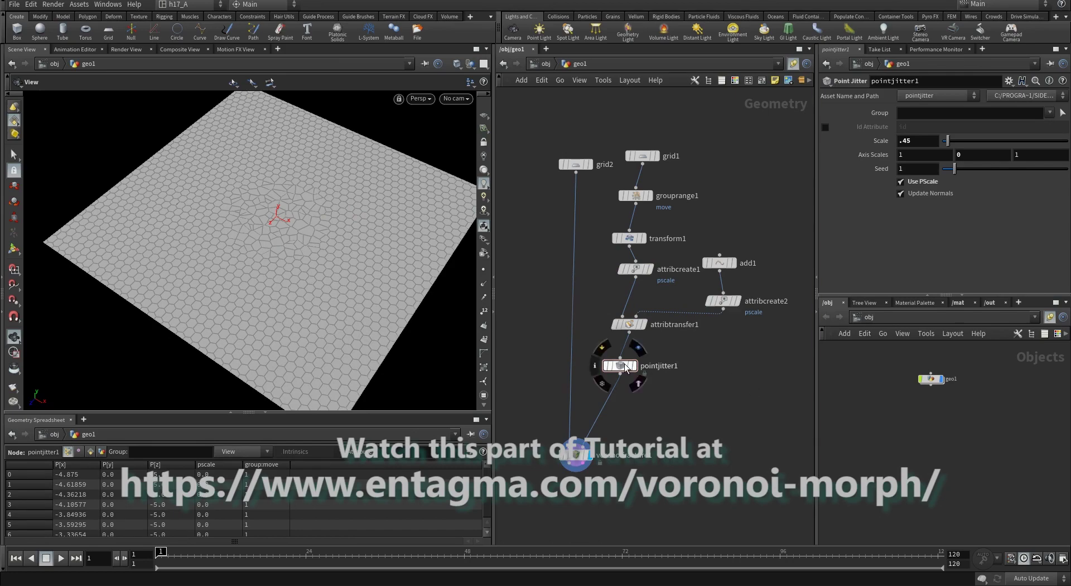
left_click_drag(620, 365, 622, 394)
key("Tab")
left_click(622, 359)
left_click(636, 359)
left_click(636, 394)
left_click(589, 454)
Set attribblur1's Blurring Iterations to 12 and check the fractured grid in different shading modes.
left_click_drag(913, 155, 852, 167)
type("12")
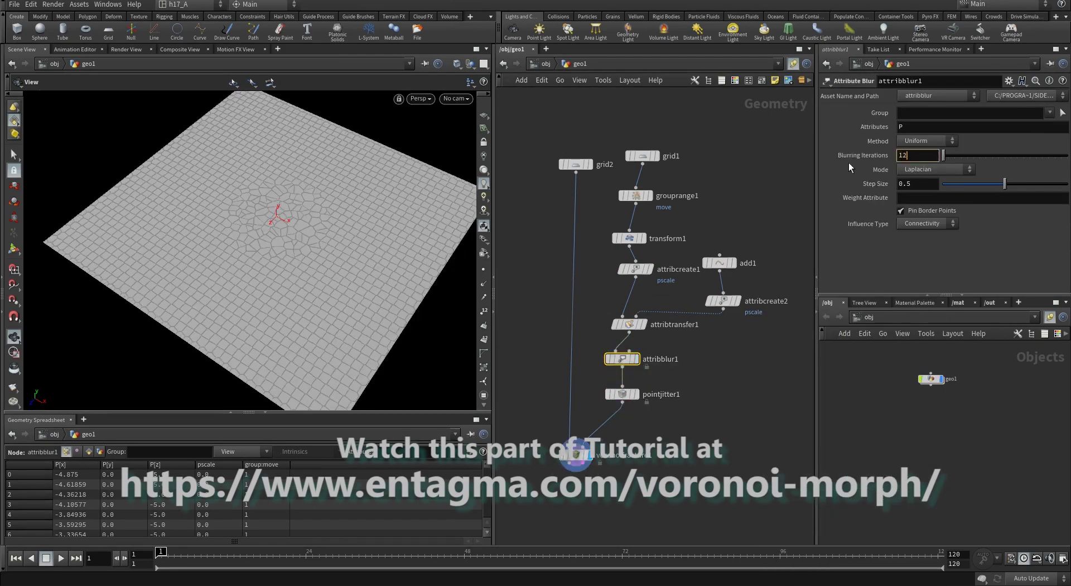
key("Return")
key("w")
key("w")
key("w")
mouse_move(295, 279)
left_mouse_down()
mouse_move(311, 287)
mouse_move(300, 279)
left_mouse_up()
key("w")
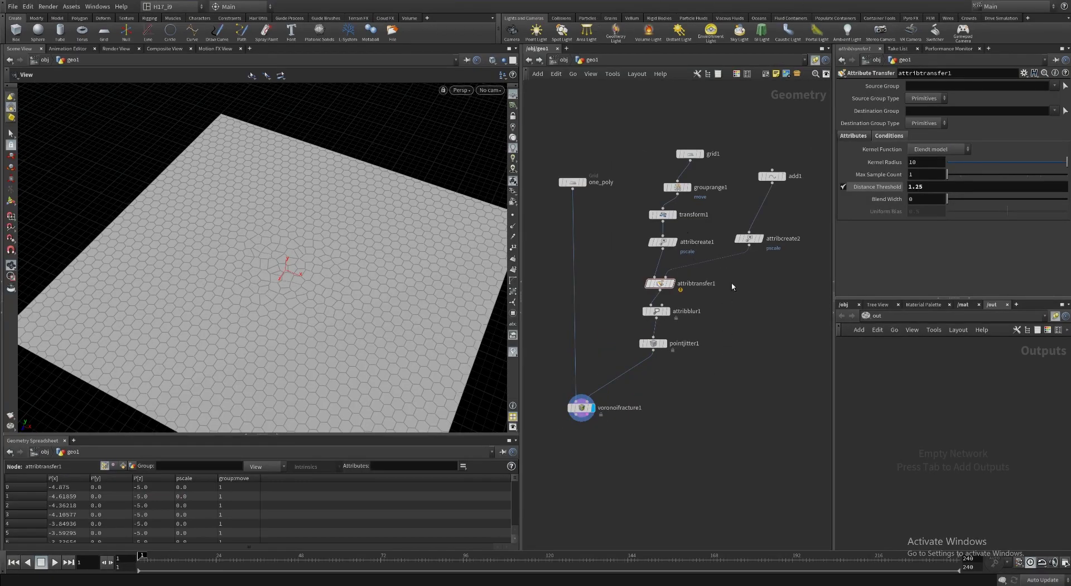
Inspect the hexagon grid and the Distance Threshold setting of attribtransfer1.
left_click_drag(313, 227, 283, 223, "alt")
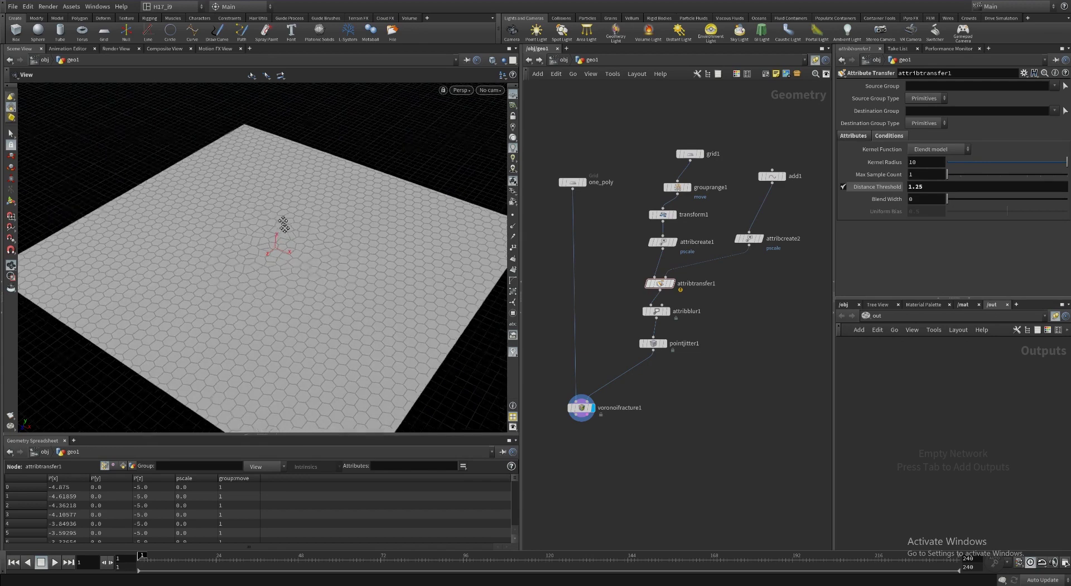
mouse_move(284, 223)
right_mouse_down("alt")
mouse_move(335, 227)
mouse_move(285, 234)
right_mouse_up("alt")
left_click_drag(253, 238, 255, 250, "alt")
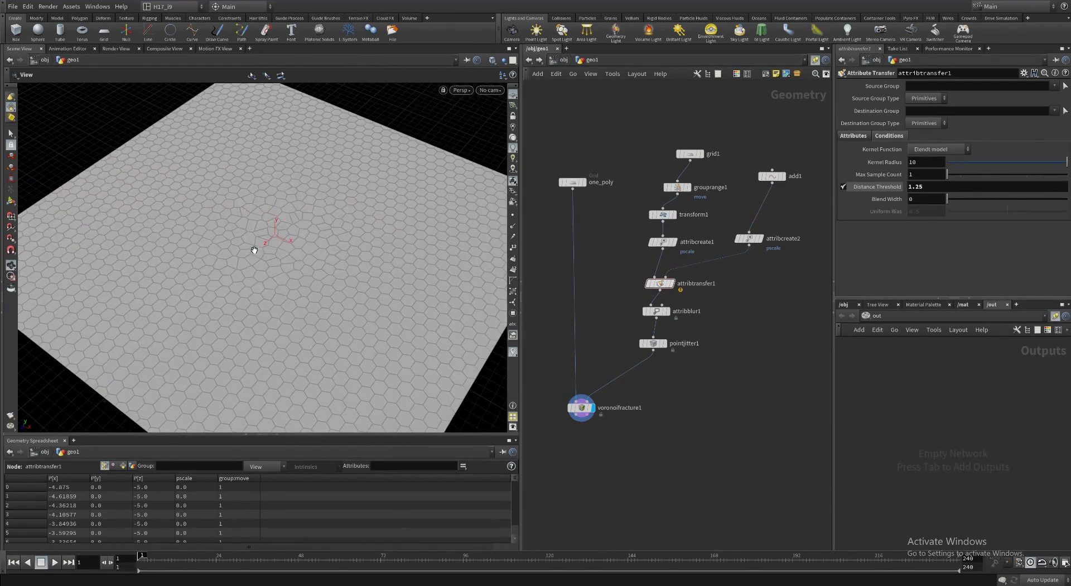
left_click(660, 284)
left_click(876, 187)
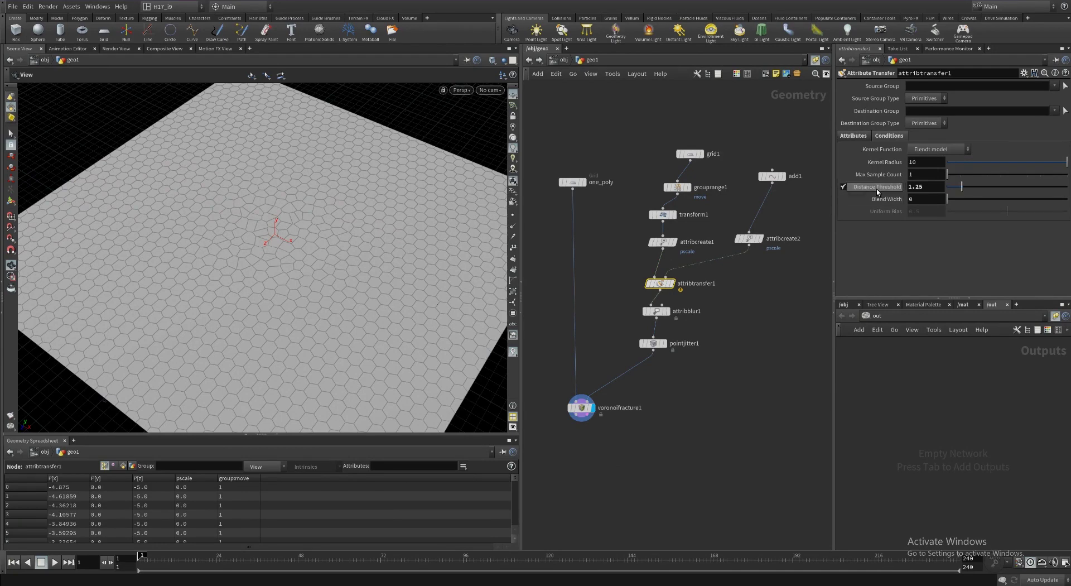
mouse_move(930, 187)
middle_mouse_down()
mouse_move(950, 200)
mouse_move(929, 187)
middle_mouse_up()
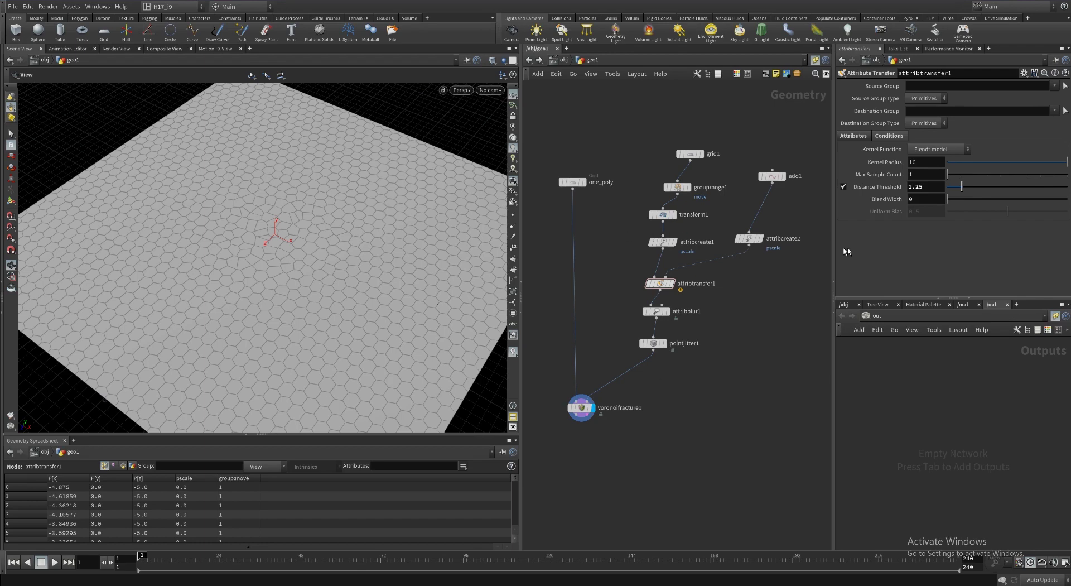
Color the attribtransfer1 node red in the network.
left_click(675, 278)
key("c")
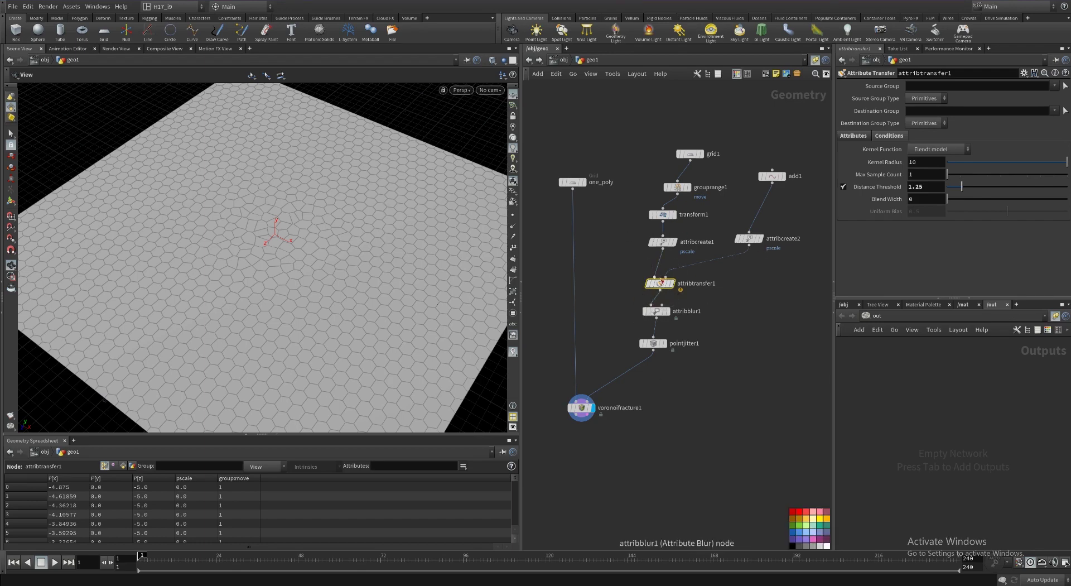
left_click(801, 511)
middle_click_drag(594, 260, 580, 306)
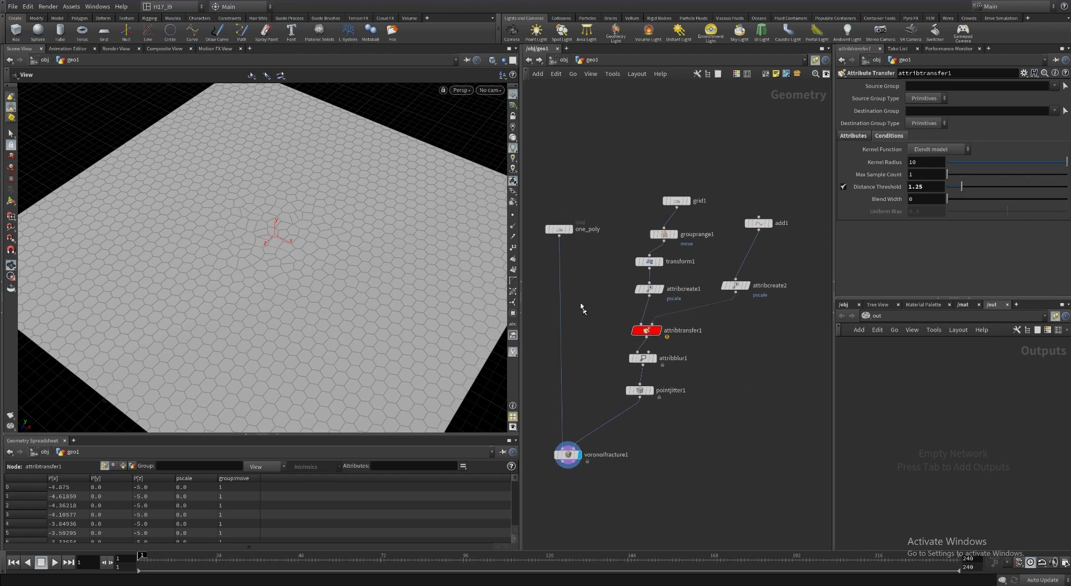
Add a second attribute named Cd to attribcreate2 and set its first value component to 1.
mouse_move(650, 335)
left_click(740, 285)
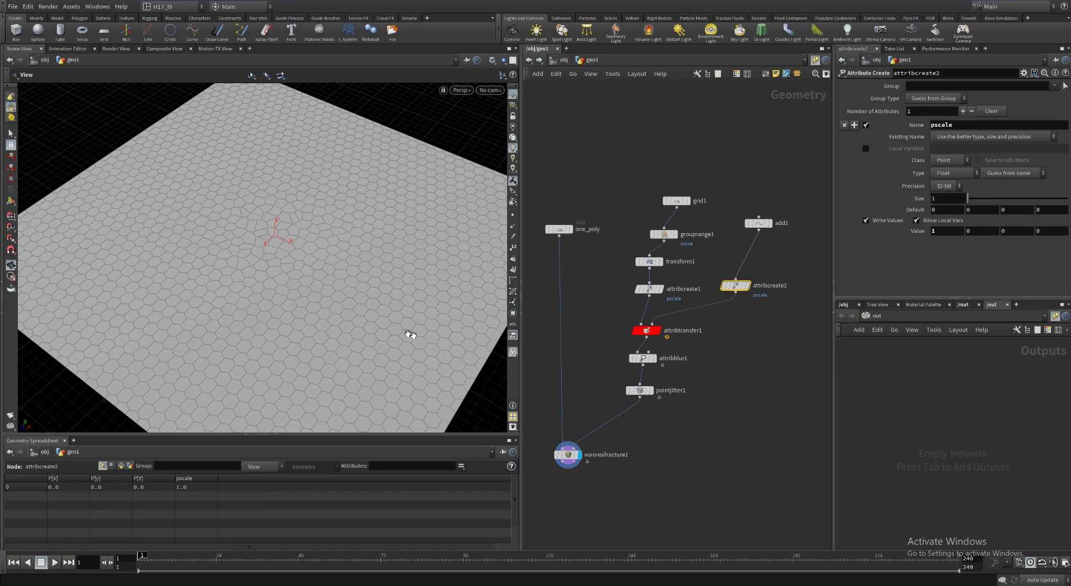
left_click_drag(317, 239, 310, 218)
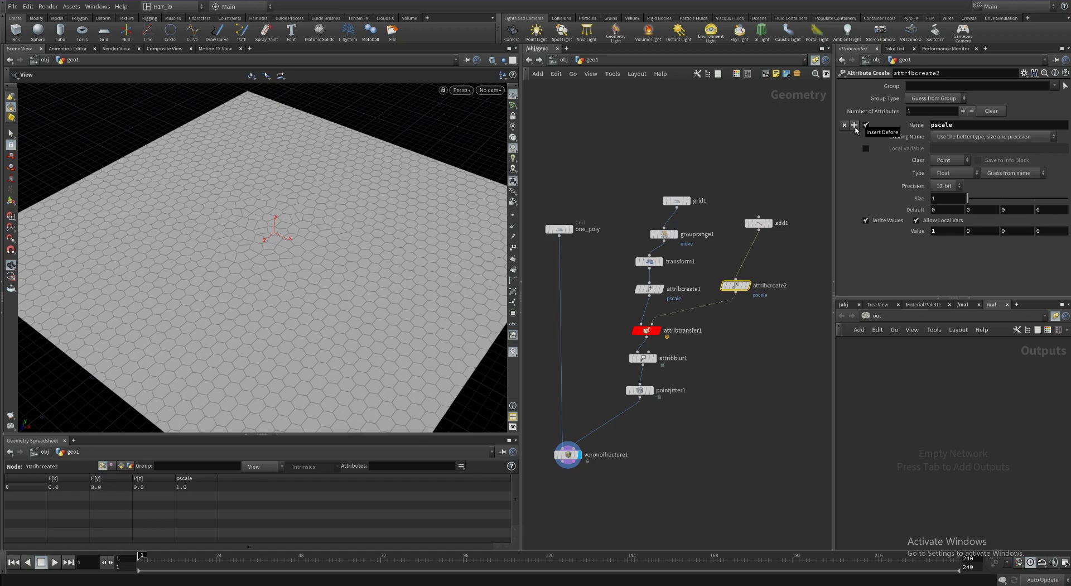
left_click(854, 125)
double_click(949, 125)
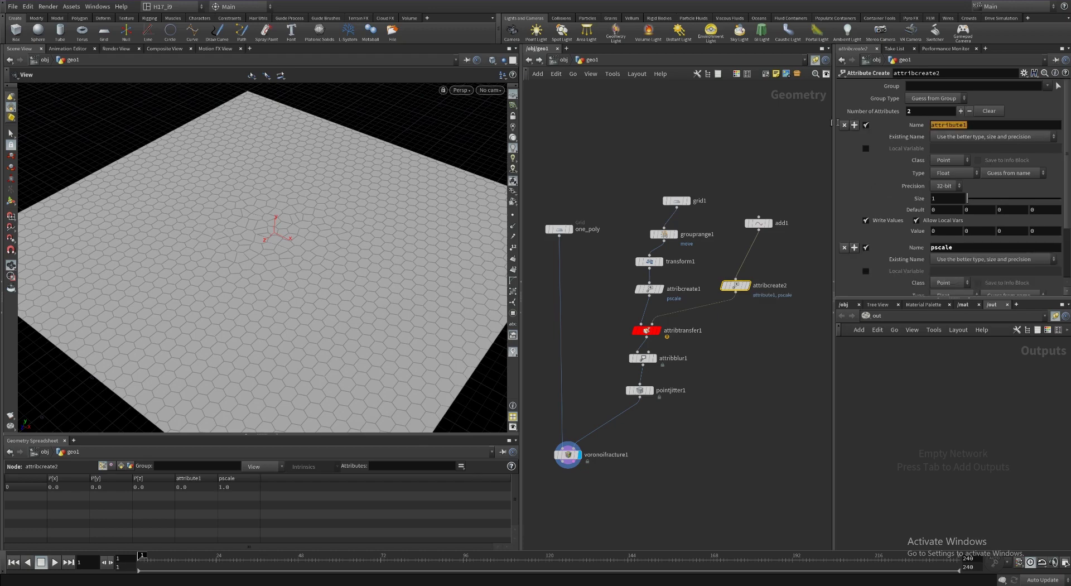
type("Cd")
key("Return")
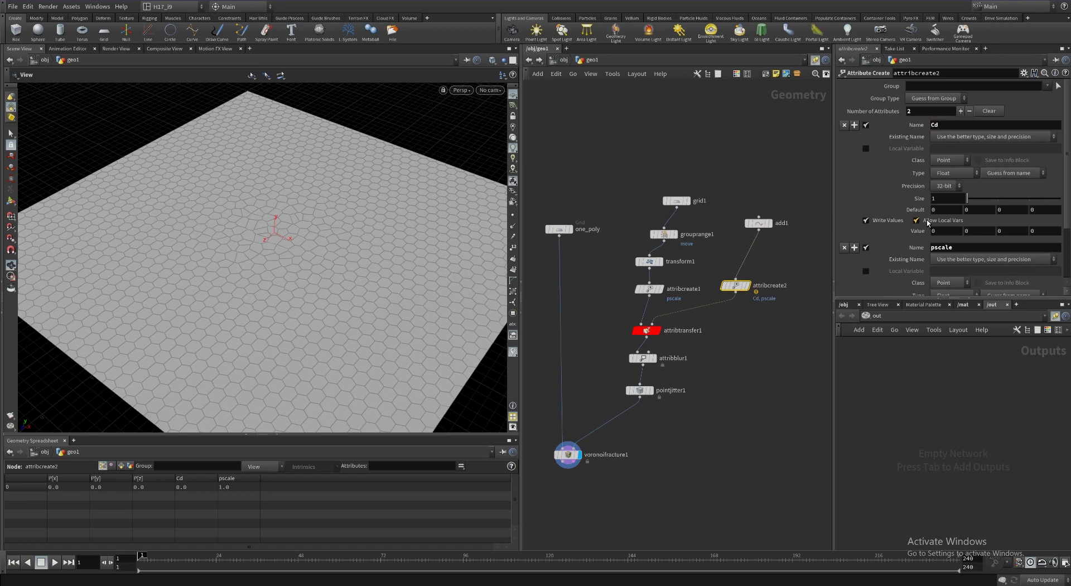
double_click(947, 232)
type("1")
key("Return")
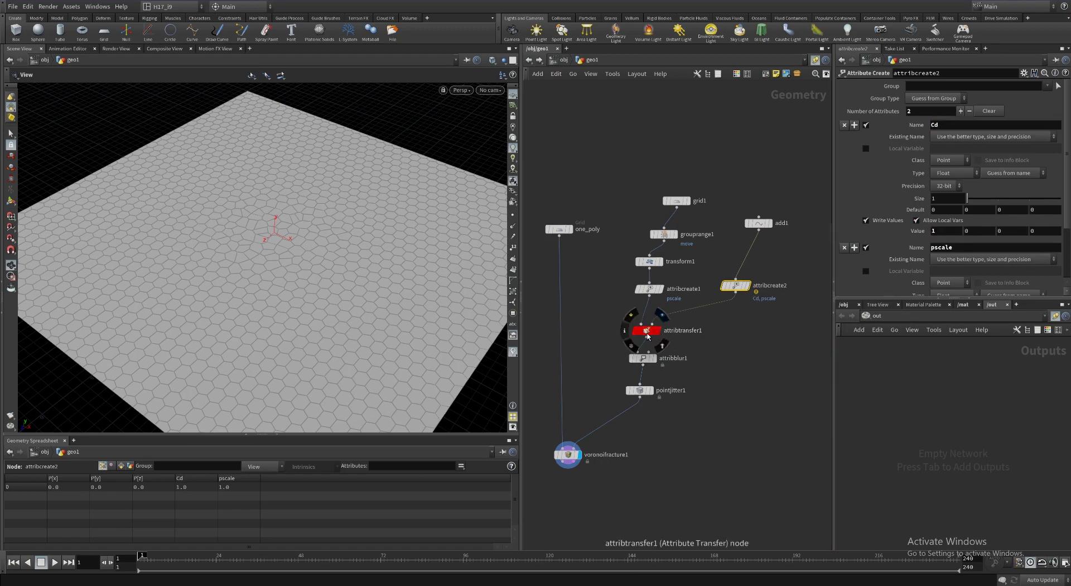
Set the transferred point attributes of attribtransfer1 to pscale Cd.
mouse_move(748, 291)
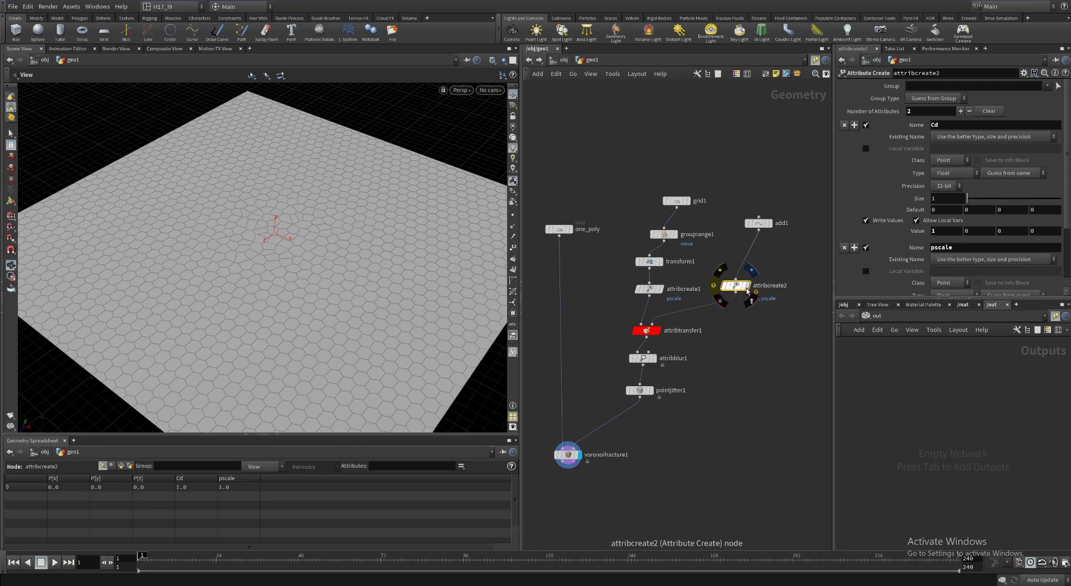
left_click(647, 332)
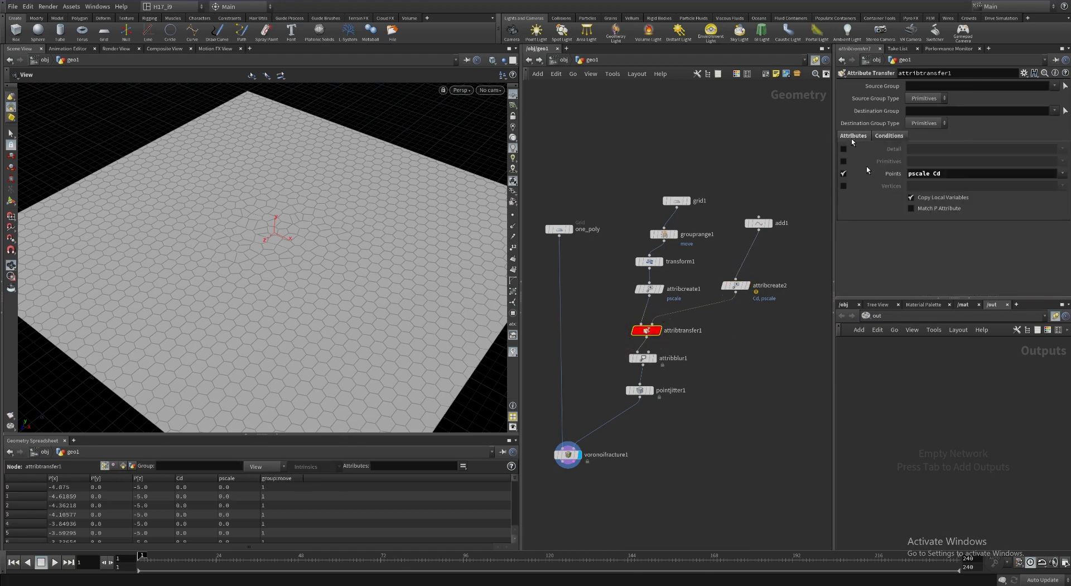
left_click(965, 174)
key("BackSpace")
key("BackSpace")
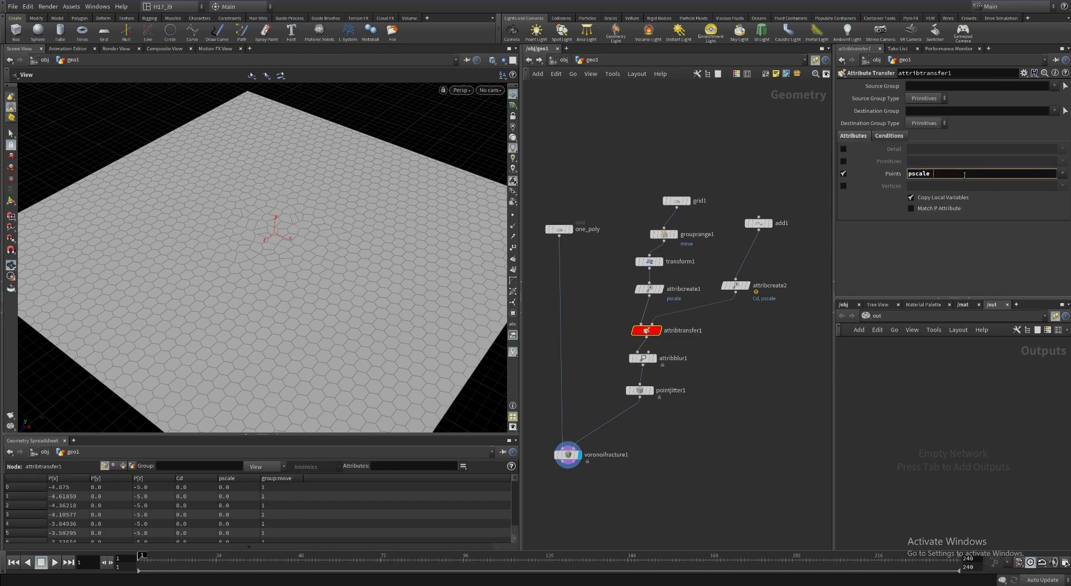
type("Cd")
key("Return")
Display attribtransfer1, set its Distance Threshold to 1.09, and refresh the viewport.
left_click(891, 136)
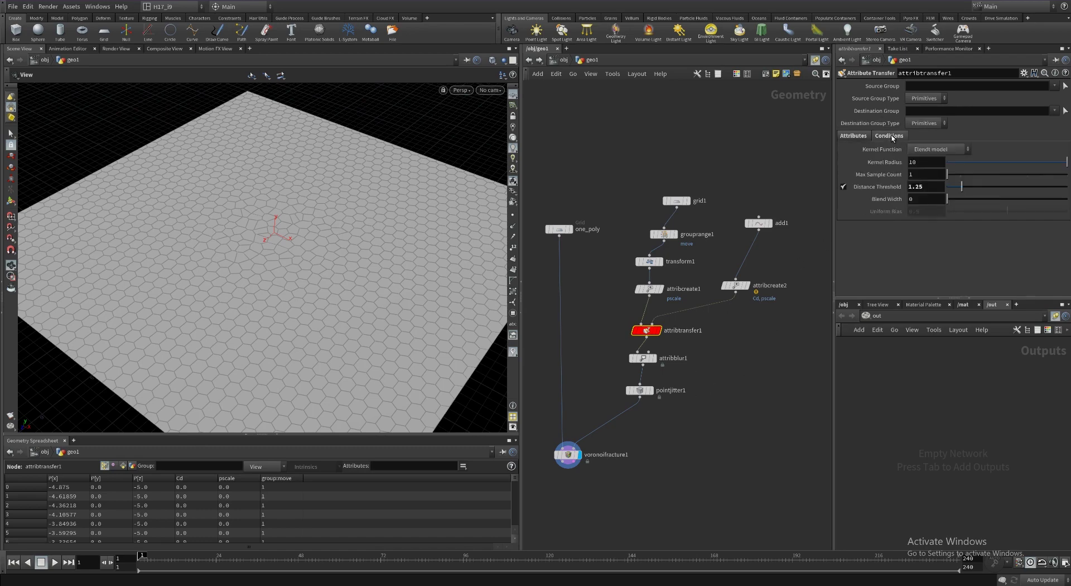
left_click(660, 331)
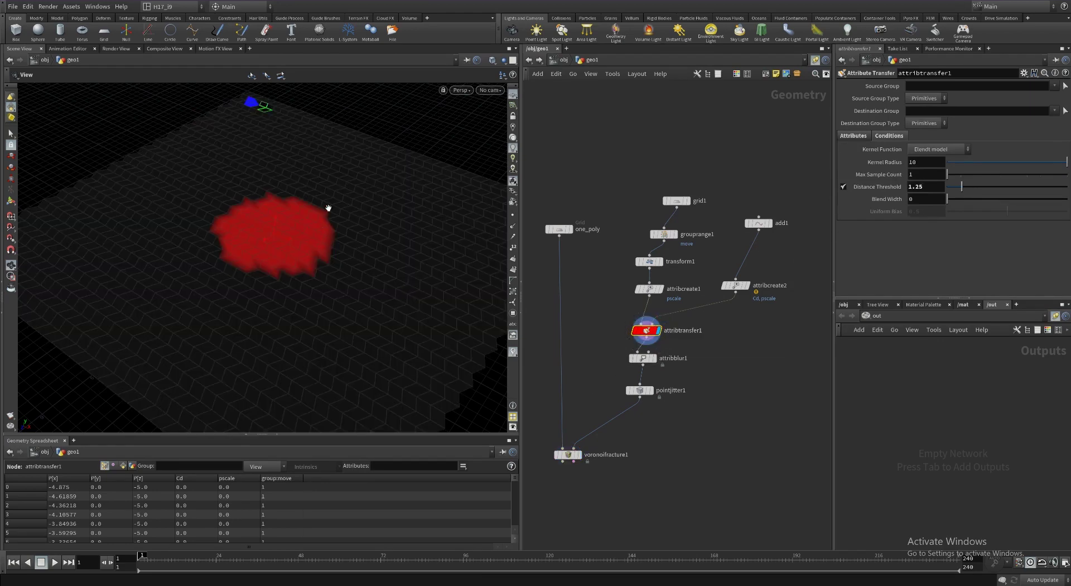
mouse_move(327, 209)
left_mouse_down()
mouse_move(326, 232)
mouse_move(330, 219)
left_mouse_up()
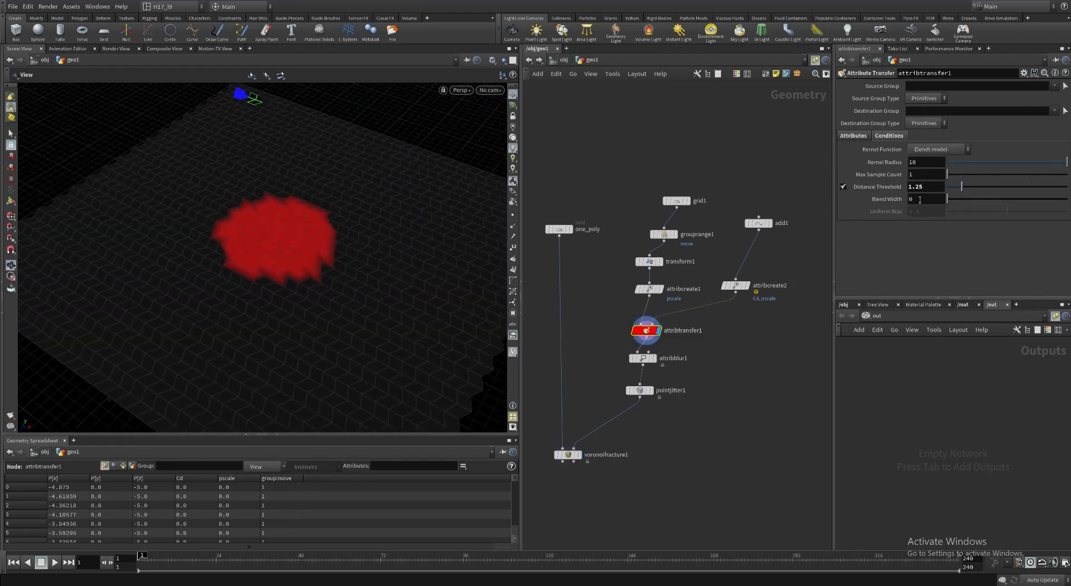
mouse_move(961, 188)
left_mouse_down()
mouse_move(977, 190)
mouse_move(961, 195)
left_mouse_up()
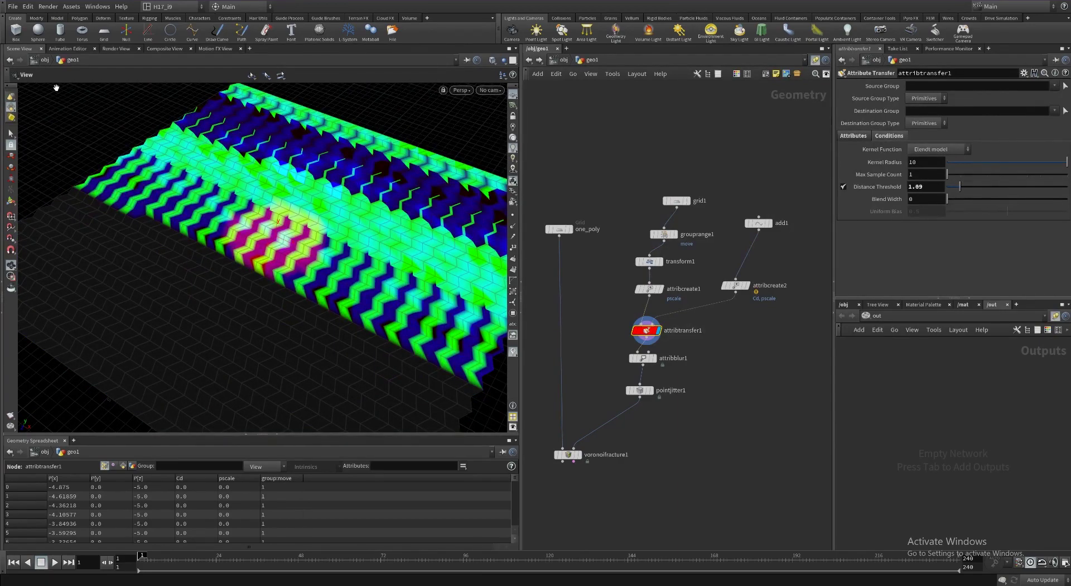
left_click(67, 49)
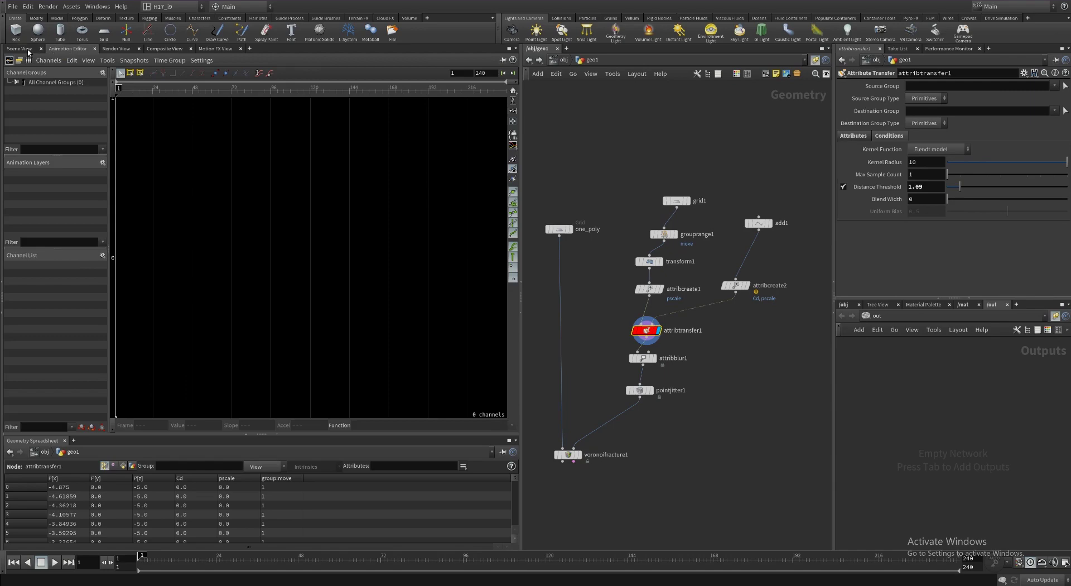
left_click(26, 49)
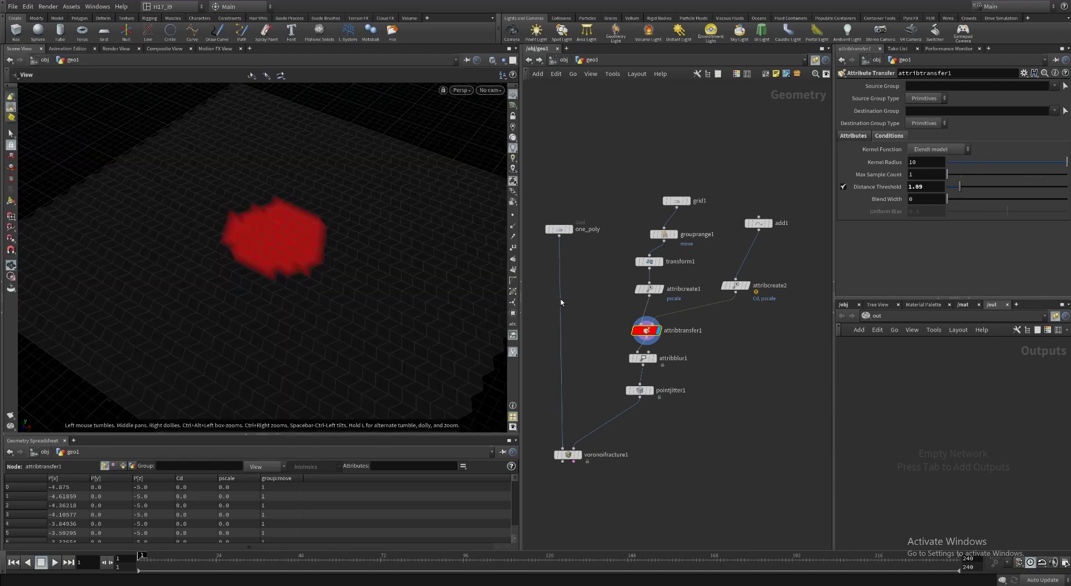
Display attribblur1 and refresh the viewport to examine the blurred grid.
left_click(642, 358)
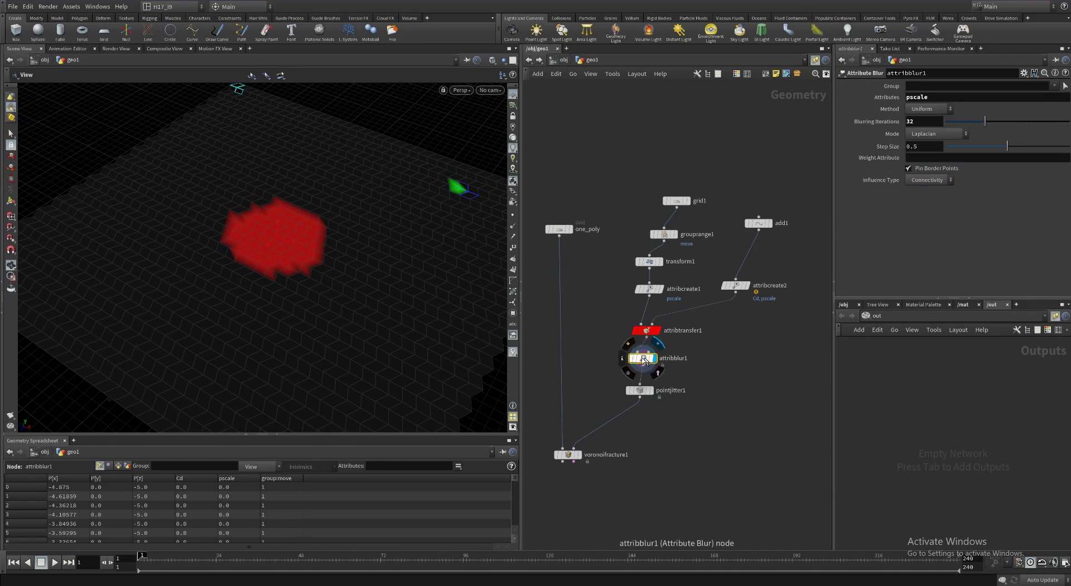
left_click(71, 49)
left_click(26, 49)
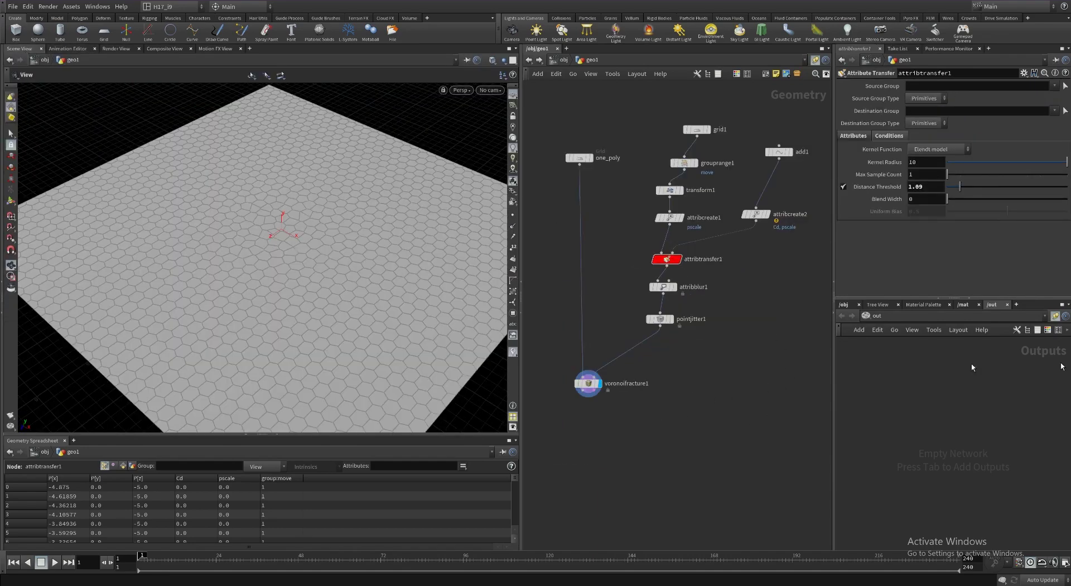
Insert an Attribute Wrangle node between pointjitter1 and voronoifracture1 and display it.
key("Tab")
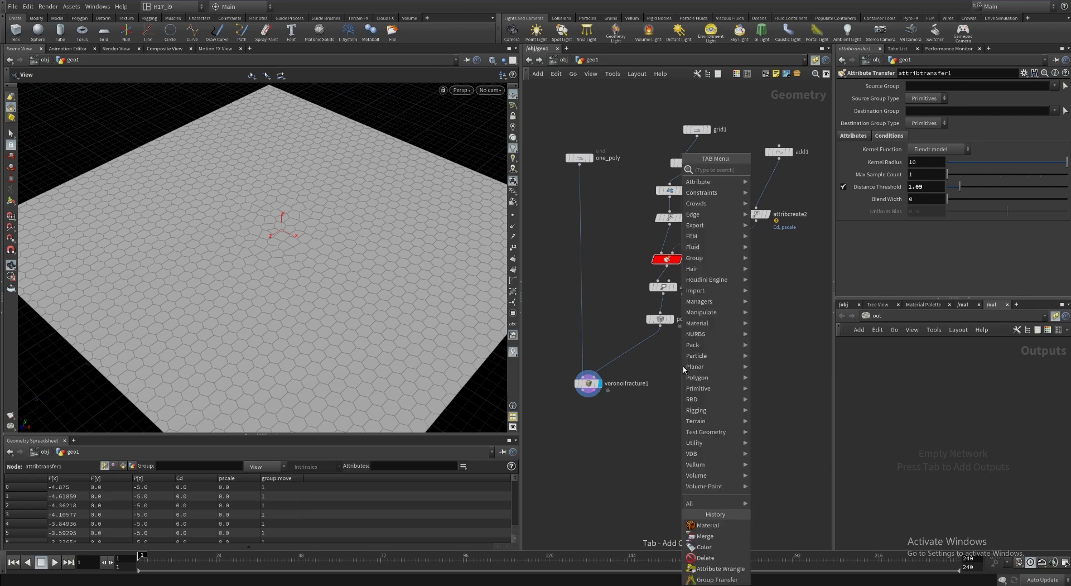
type("aw")
key("Return")
left_click(639, 346)
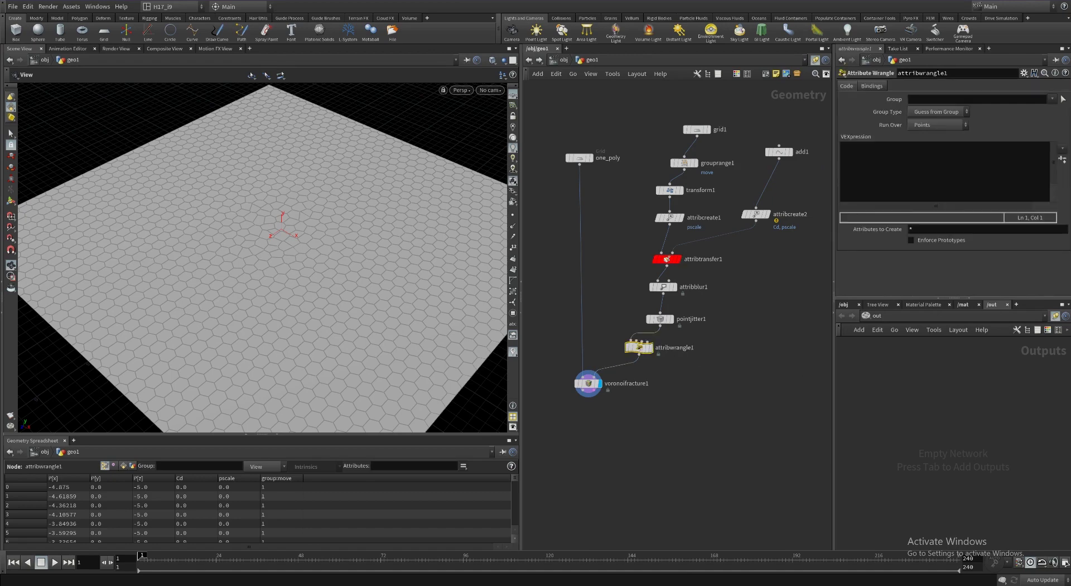
left_click(651, 347)
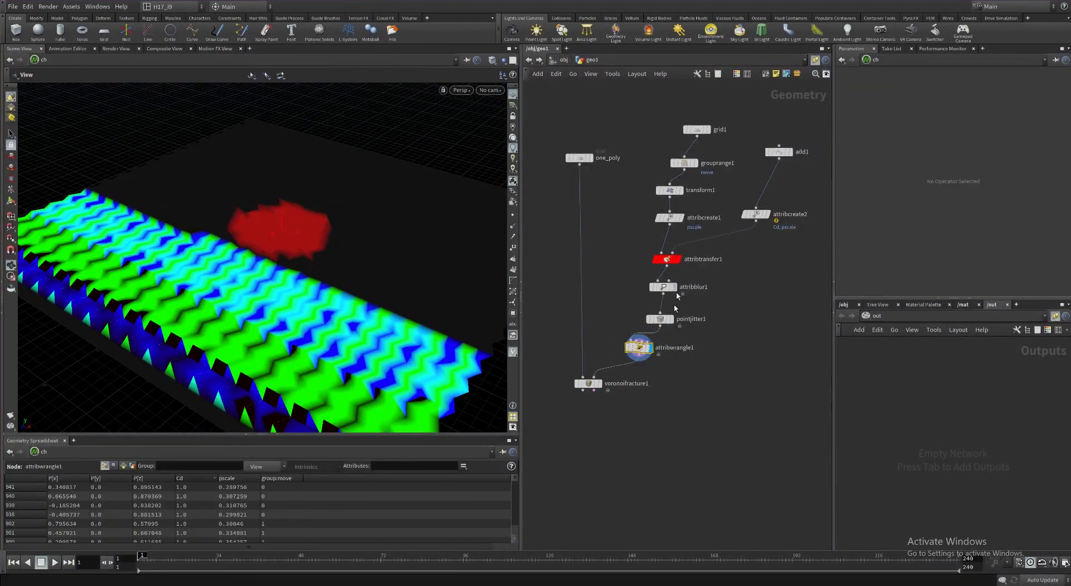
Set the Size of the Cd attribute in attribcreate2 to 3, then select attribwrangle1.
left_click(756, 214)
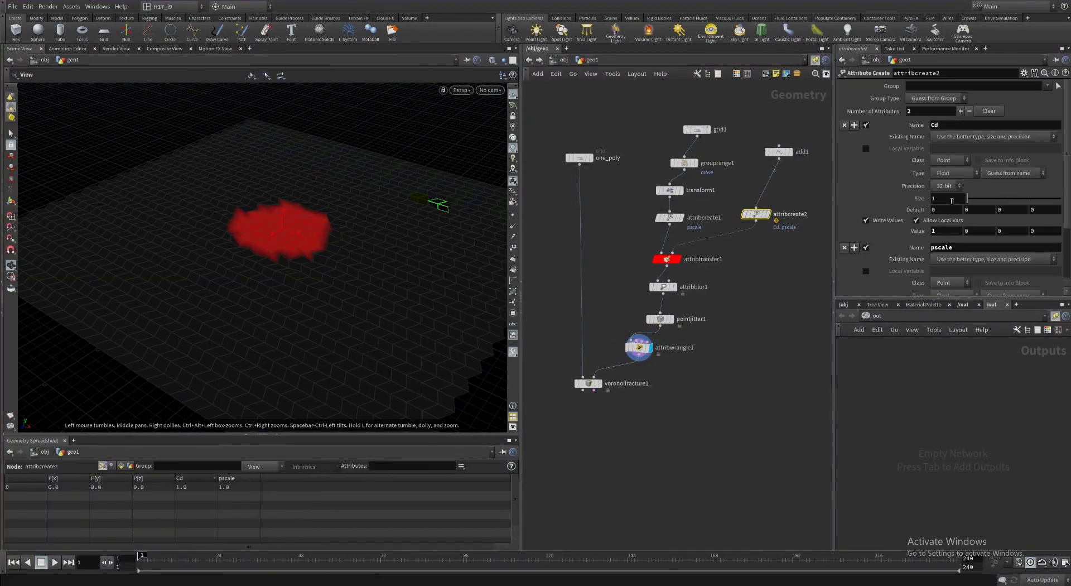
type("3")
key("Return")
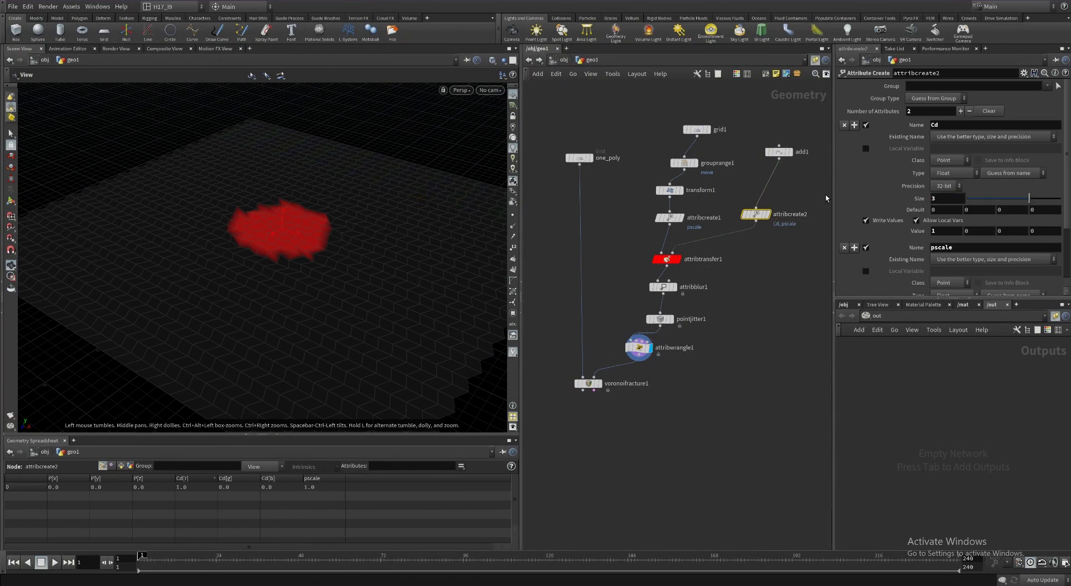
left_click(641, 348)
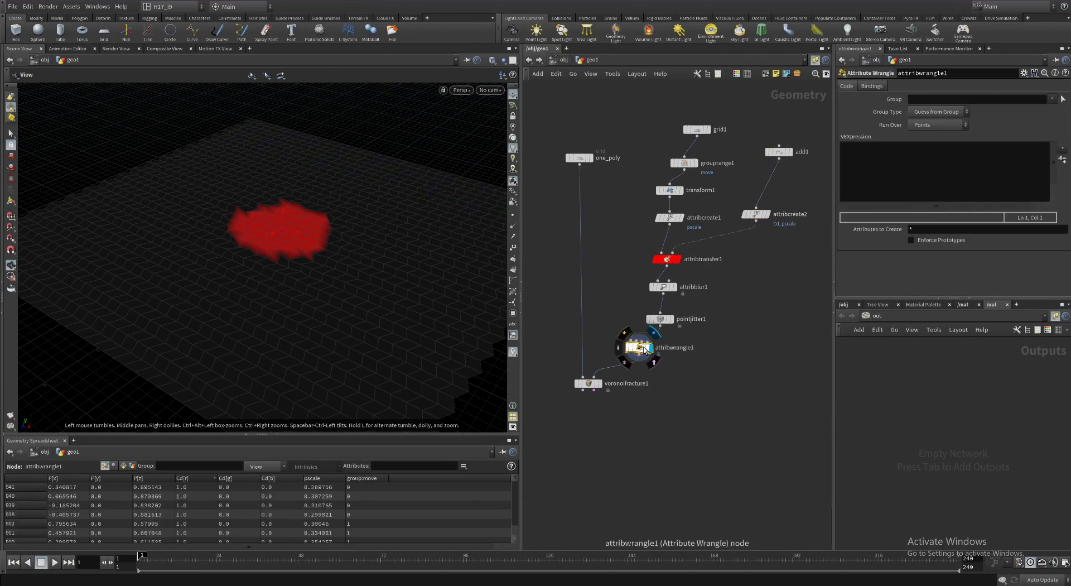
Compare the colored grid at attribwrangle1 with the voronoifracture1 result and review pointjitter1's settings.
left_click(756, 214)
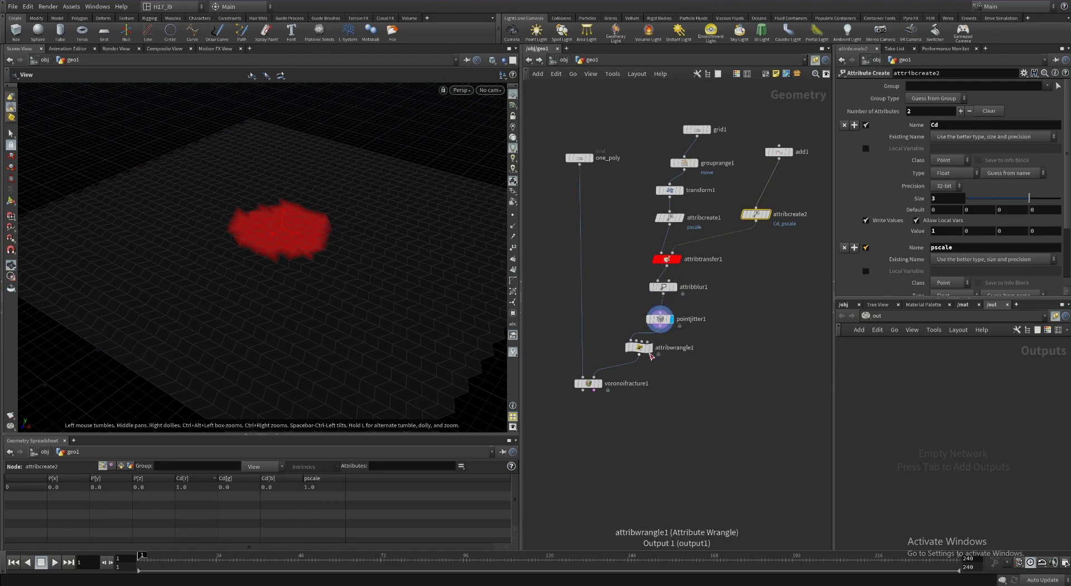
left_click(600, 384)
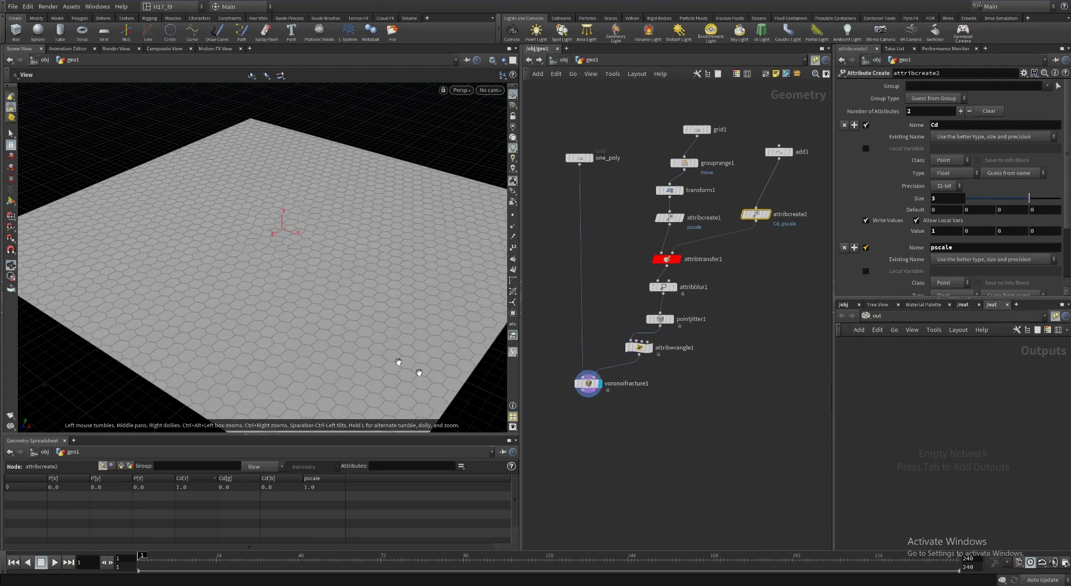
left_click(647, 347)
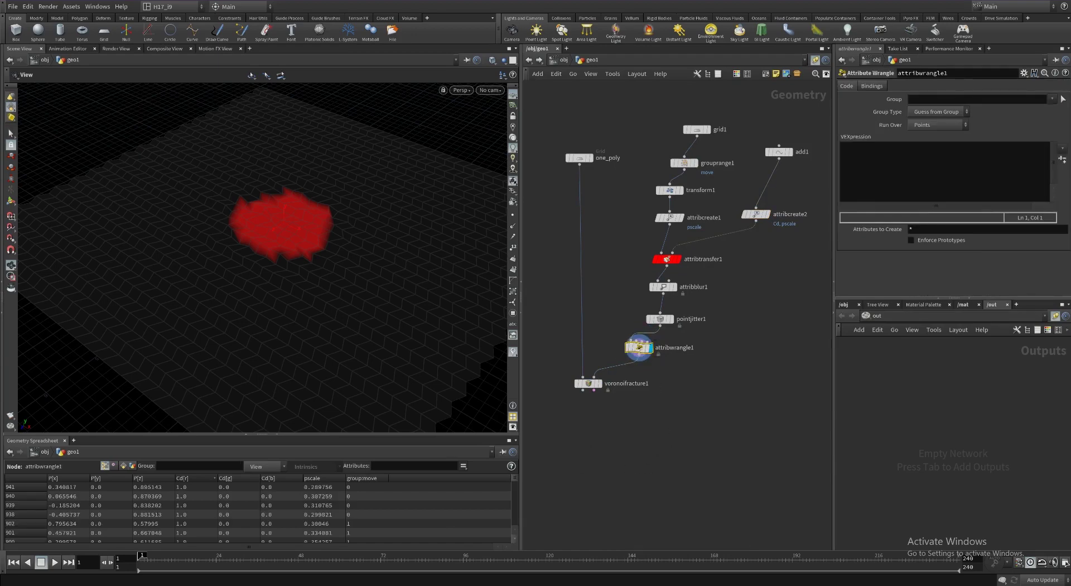
left_click(910, 158)
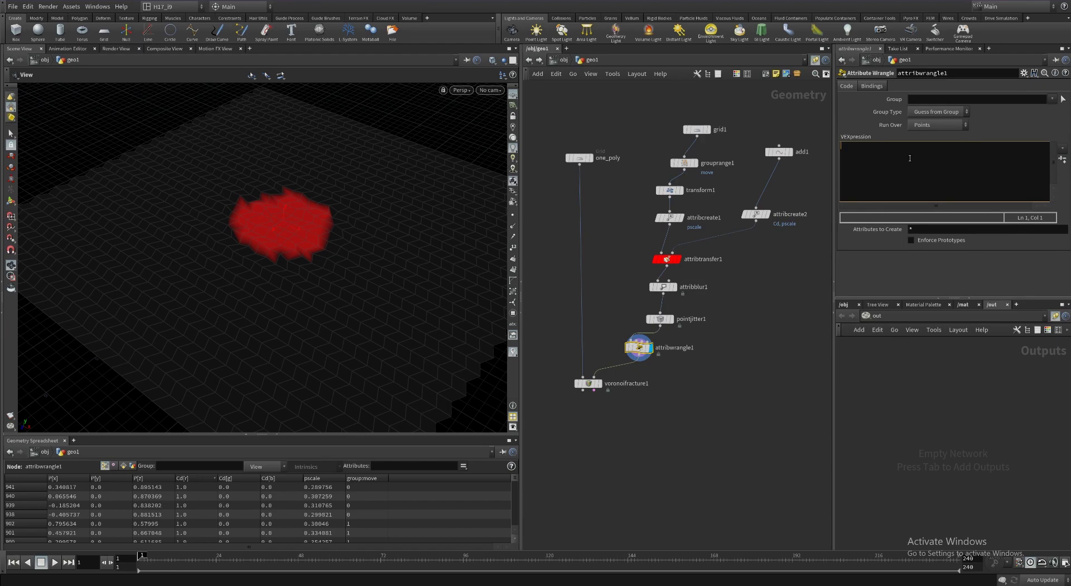
left_click(660, 319)
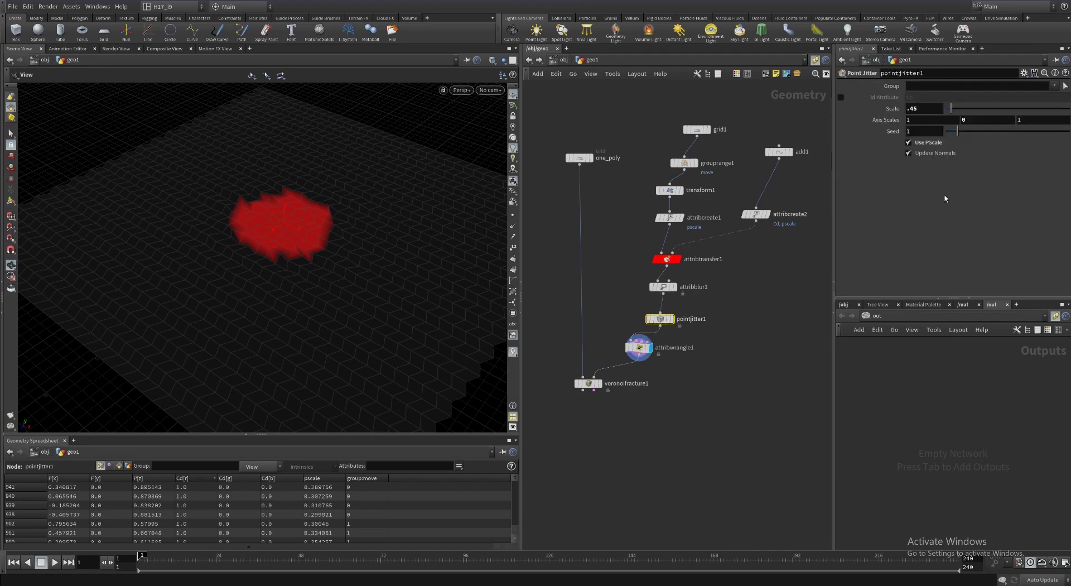
left_click(641, 347)
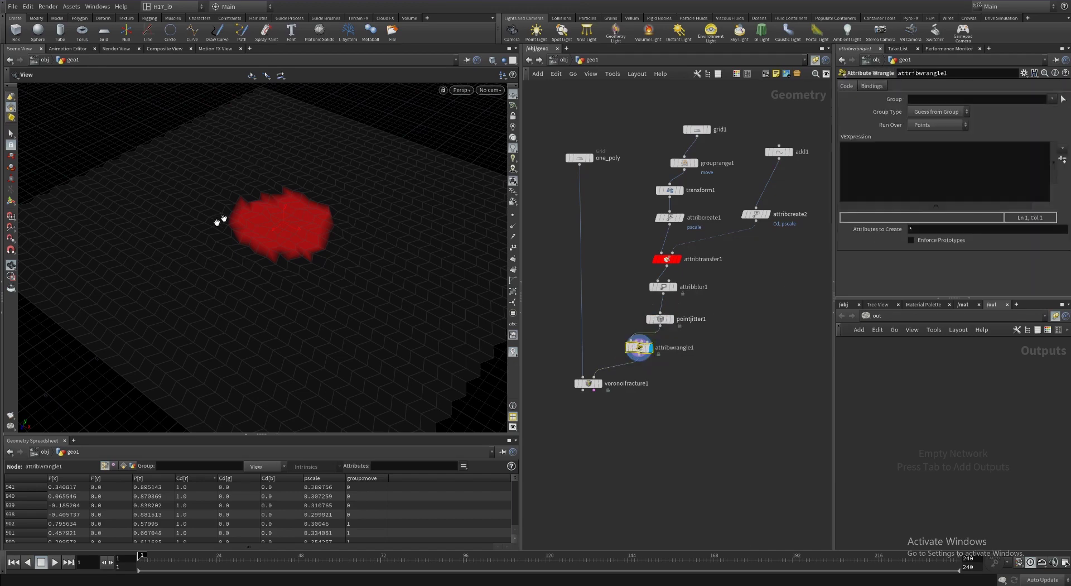
left_click(858, 170)
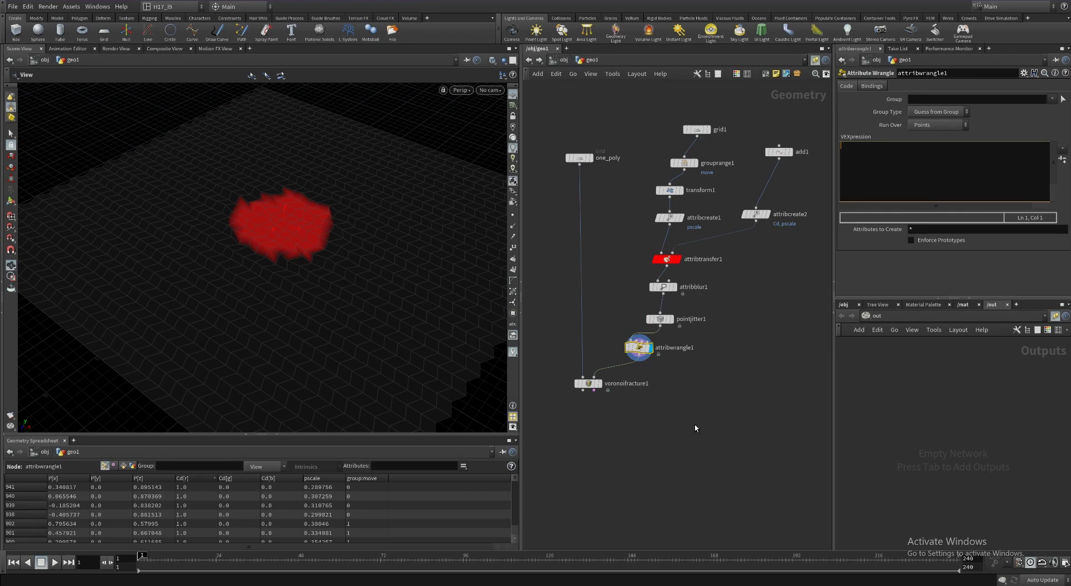
Append a PolyExtrude node to the output of voronoifracture1 and display it.
middle_click_drag(690, 378, 712, 293)
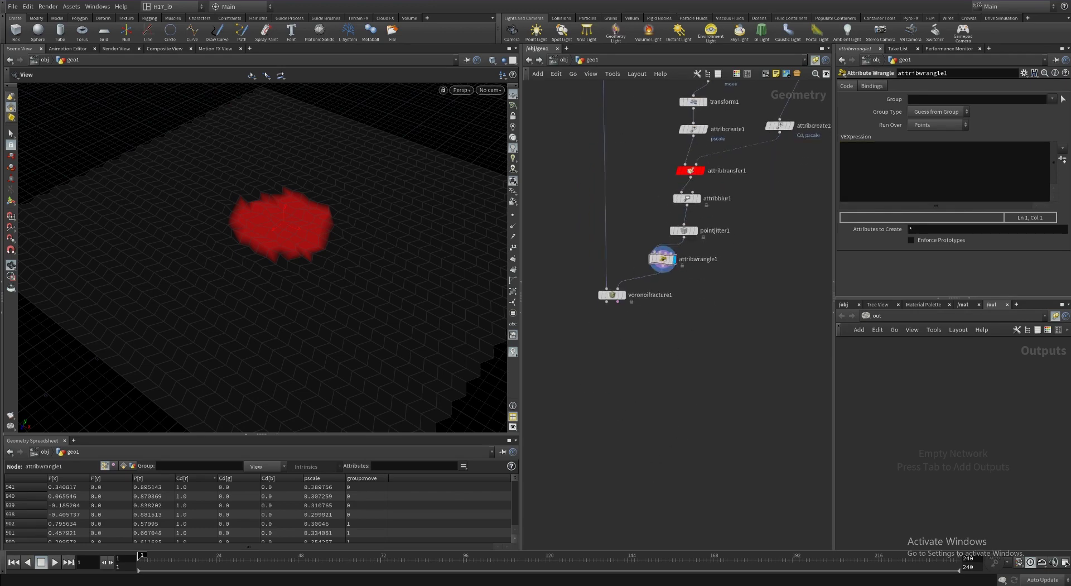
left_click(623, 294)
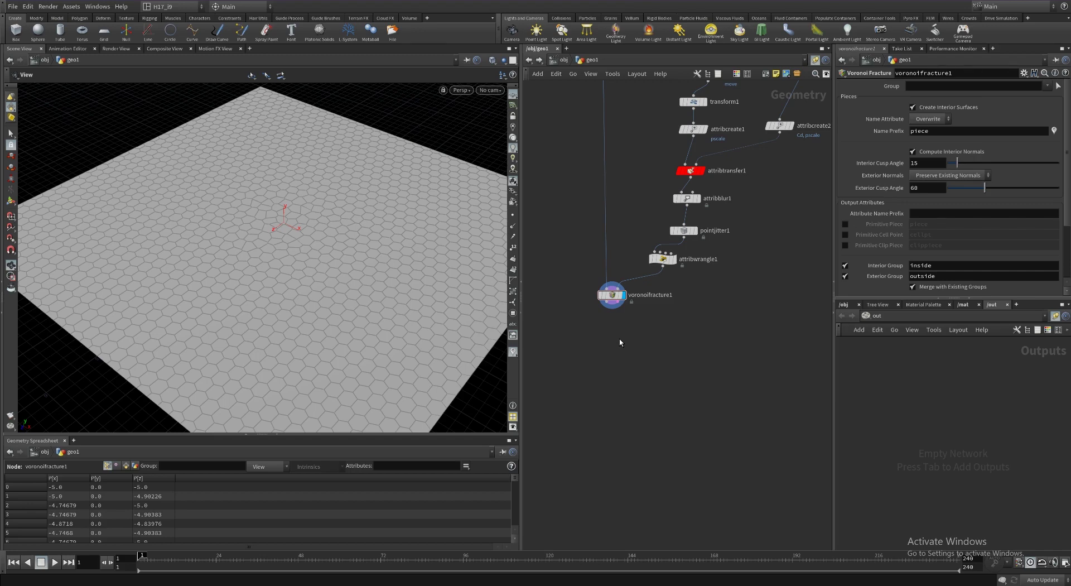
left_click_drag(218, 274, 253, 222)
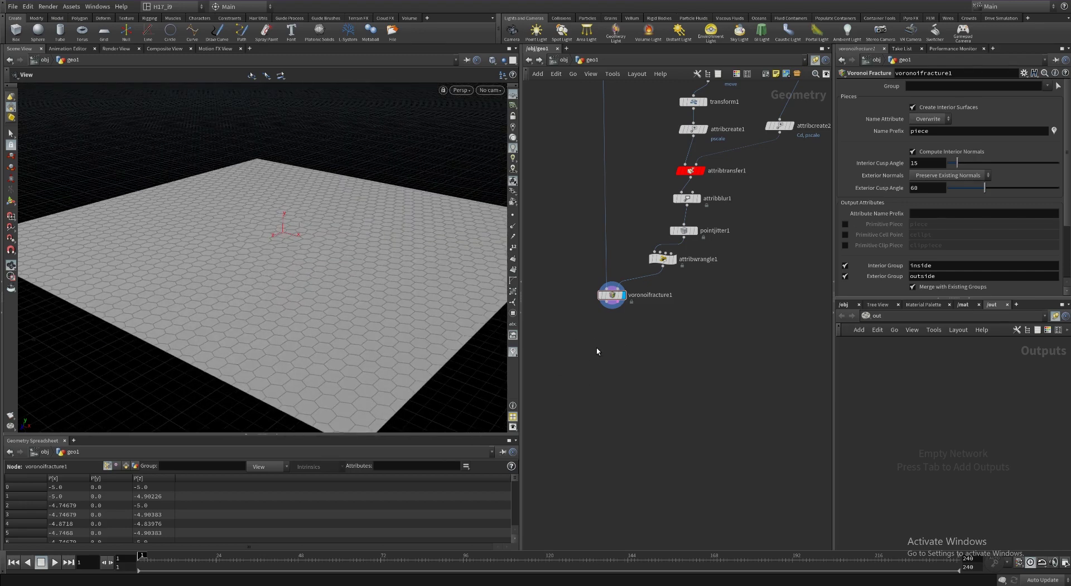
key("Tab")
type("pex")
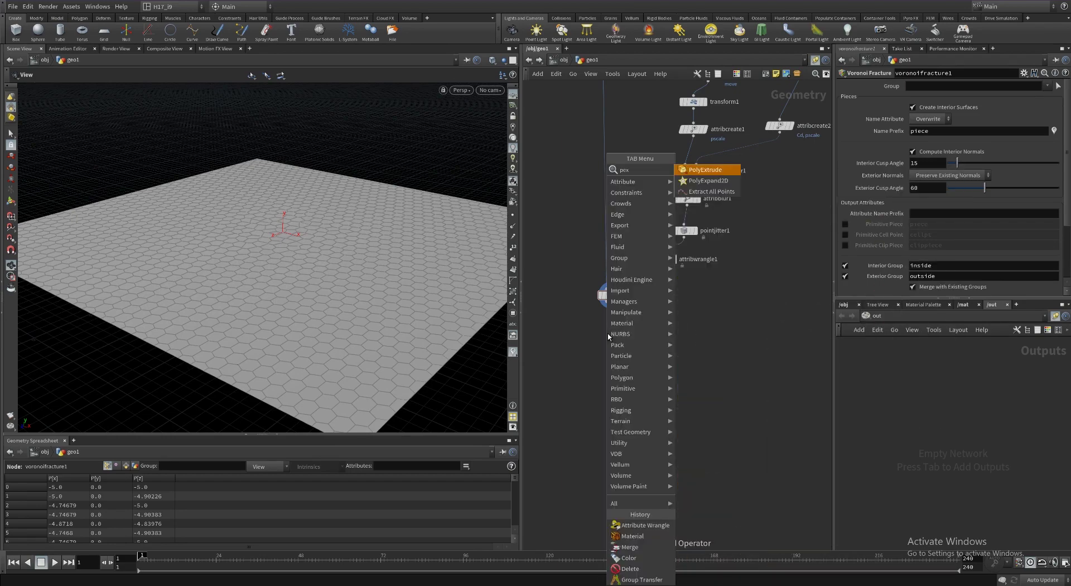
key("Return")
left_click_drag(608, 334, 599, 357)
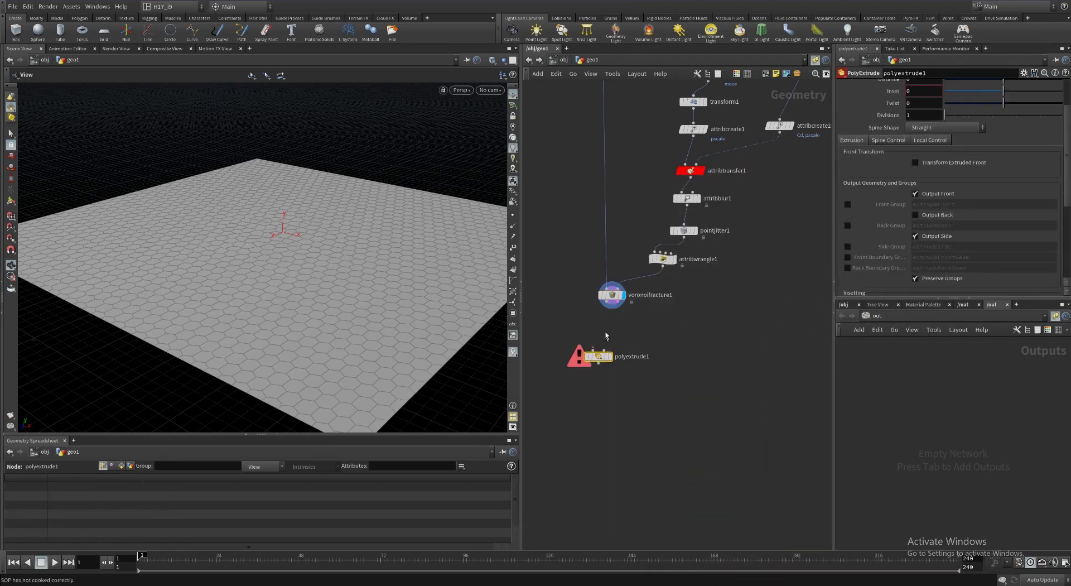
left_click_drag(609, 300, 593, 350)
left_click(609, 356)
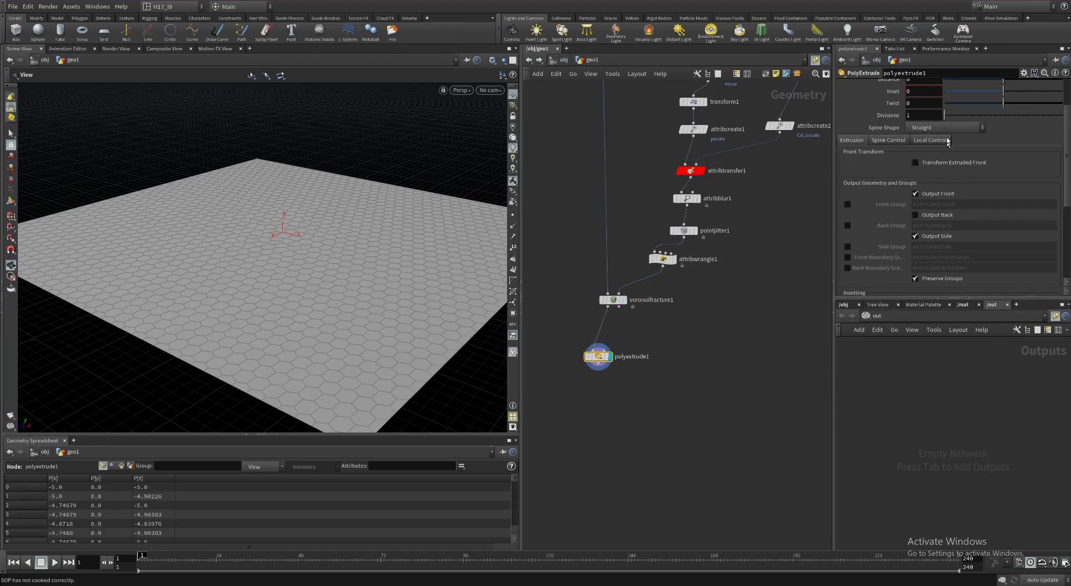
Set the extrusion distance of polyextrude1 to 0.15 and inspect the thickened cell surface.
scroll(925, 138, "up", 3)
left_click(925, 137)
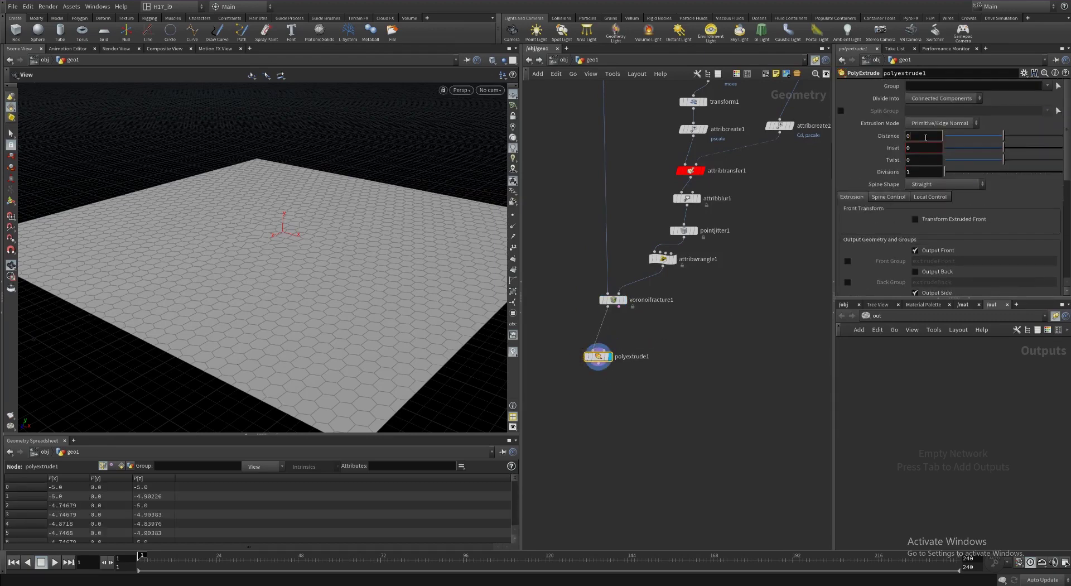
type("0.15")
key("Return")
mouse_move(399, 272)
left_mouse_down()
mouse_move(391, 197)
mouse_move(385, 303)
mouse_move(401, 284)
left_mouse_up()
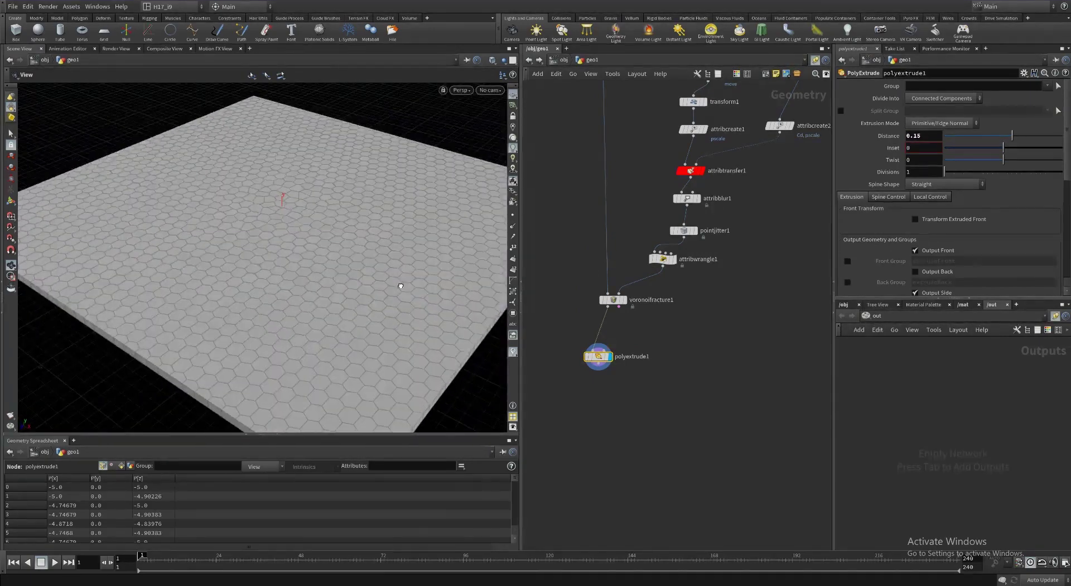
right_click_drag(401, 283, 300, 241)
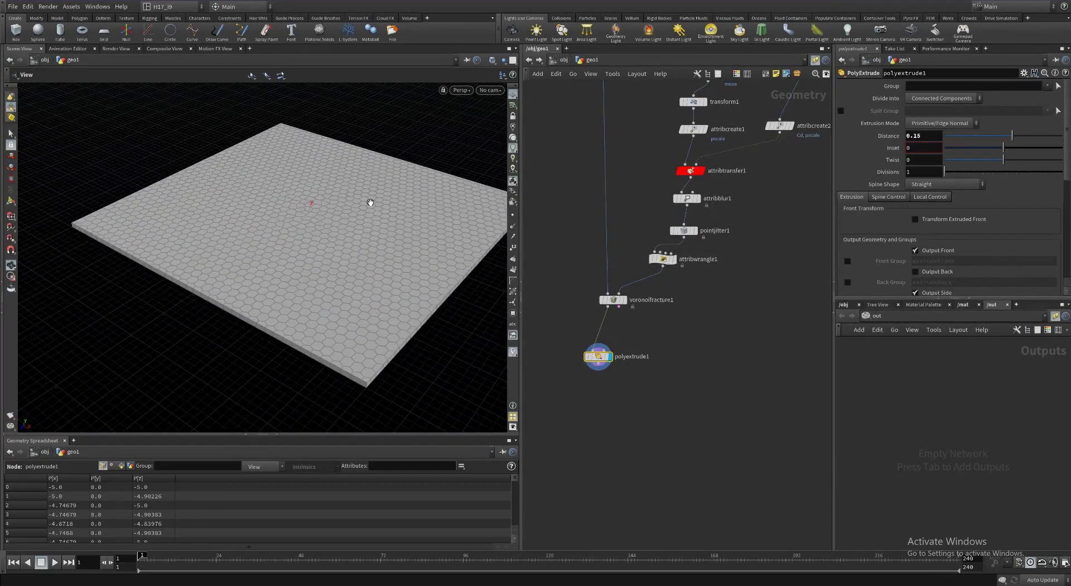
scroll(327, 220, "up", 6)
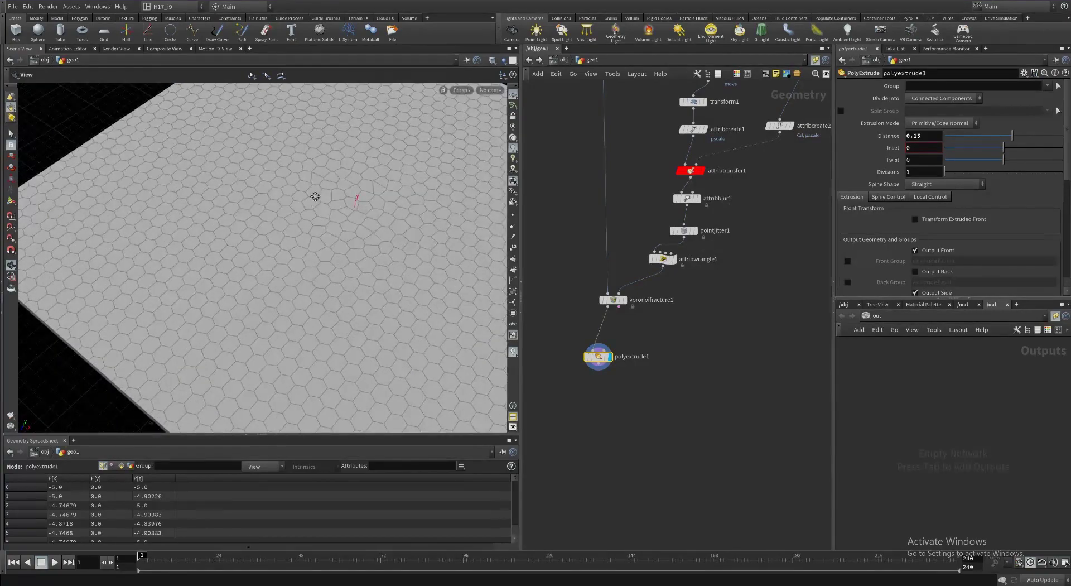
middle_click_drag(316, 196, 220, 218)
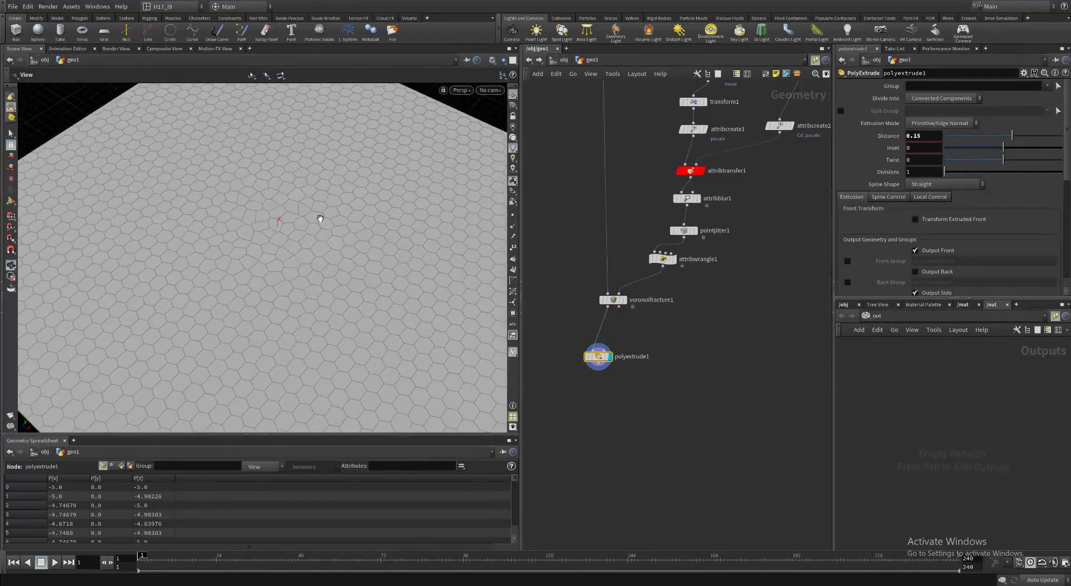
middle_click_drag(310, 288, 323, 210)
Enable Output Back on polyextrude1 to close the underside, and check the slab from below and above.
left_click_drag(401, 260, 350, 133)
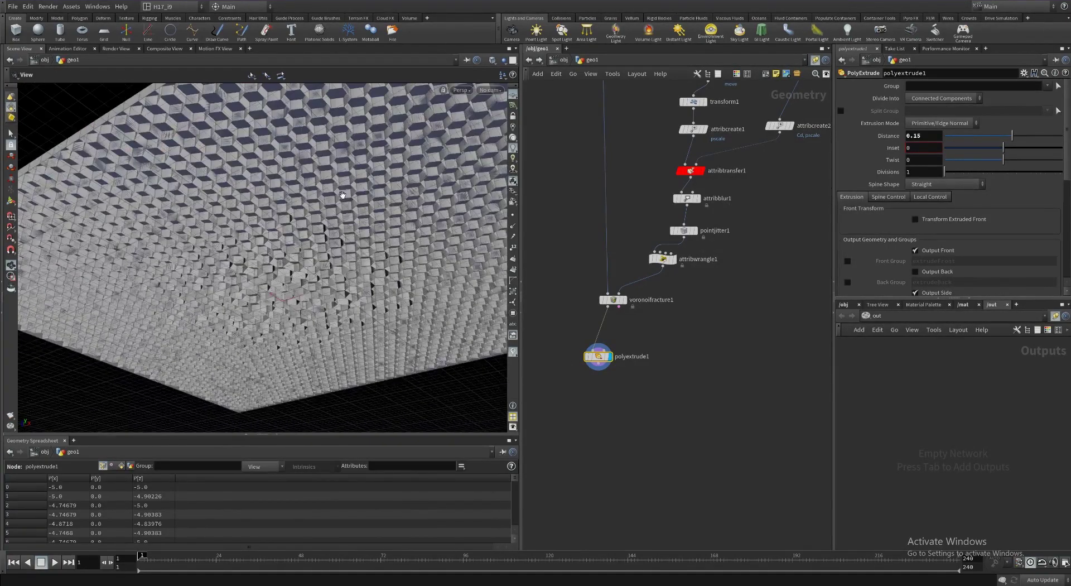
right_click_drag(342, 195, 323, 217)
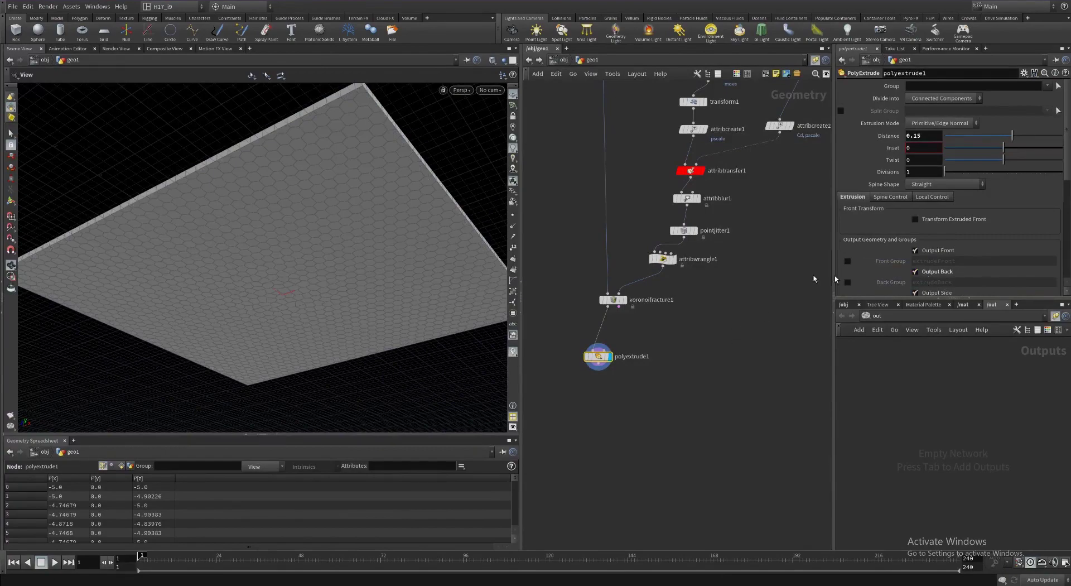
left_click_drag(330, 169, 333, 277, "alt")
middle_click_drag(359, 164, 313, 266)
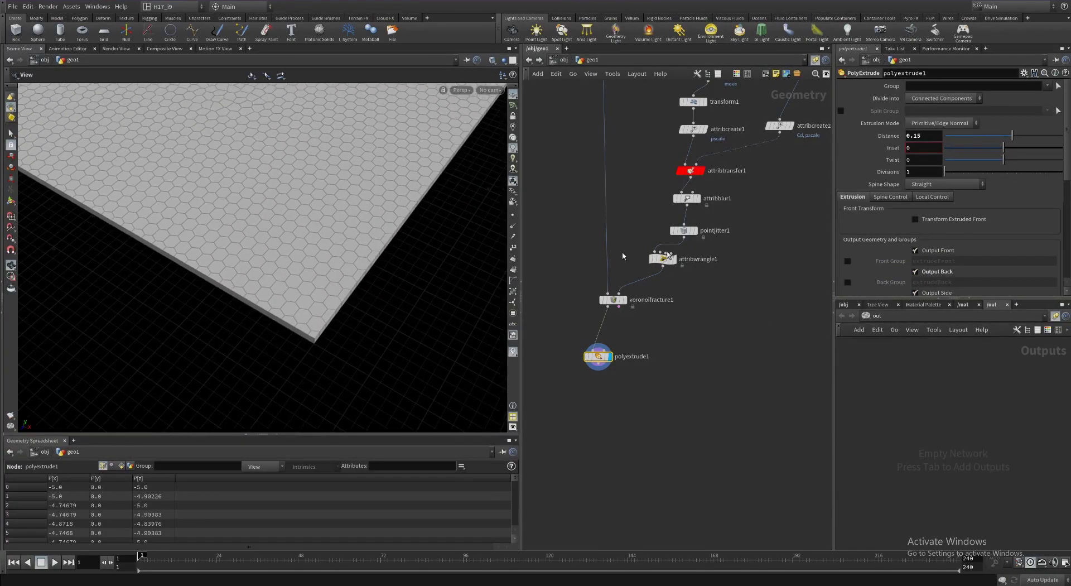
middle_click_drag(687, 318, 707, 239)
scroll(363, 179, "down", 6)
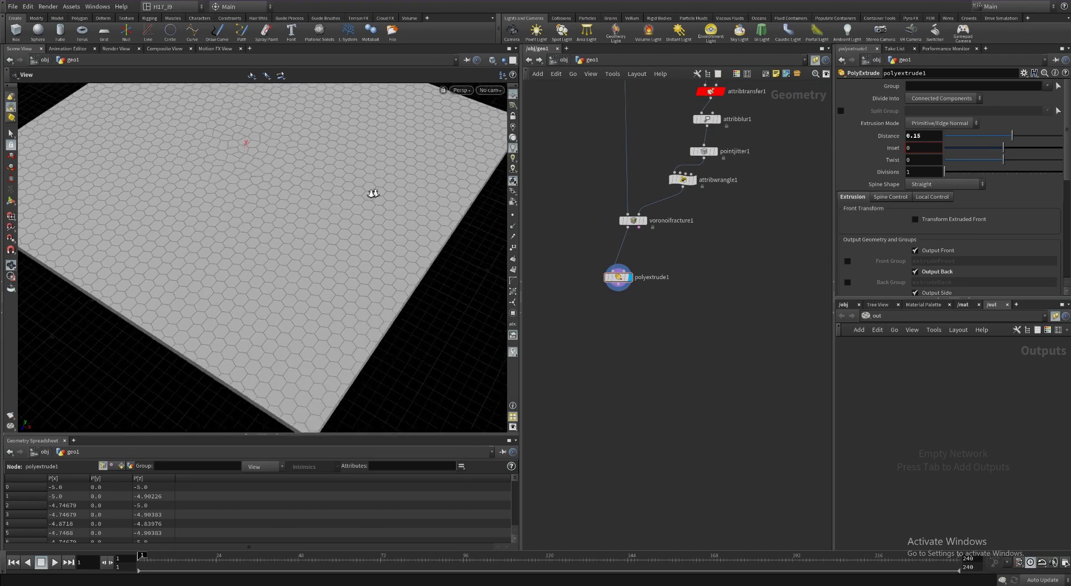
scroll(302, 200, "up", 8)
middle_click_drag(368, 184, 357, 187)
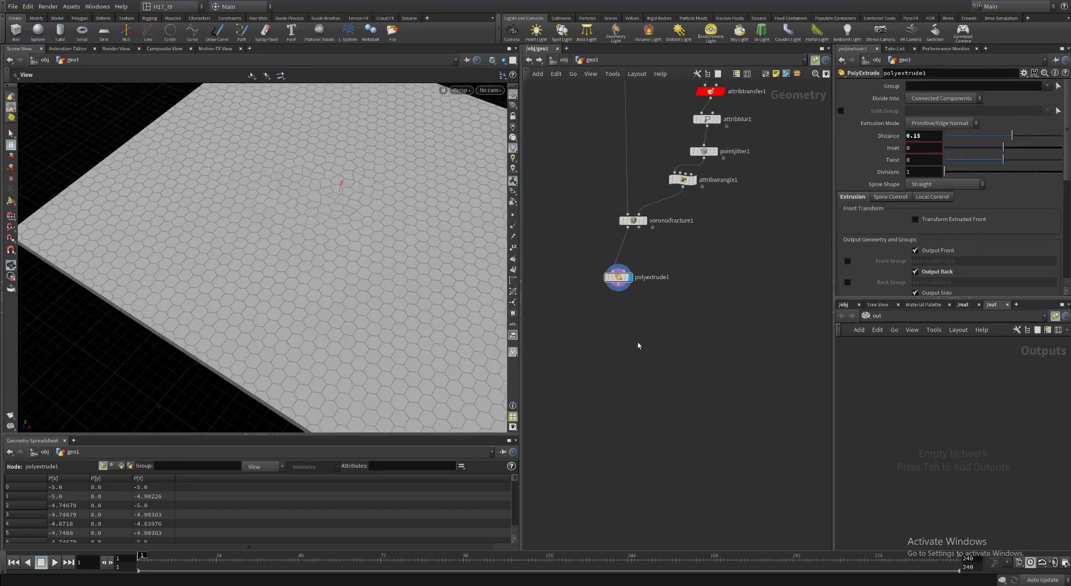
Add a Transform node, connect it to the output of polyextrude1, and display it.
key("Tab")
type("tr")
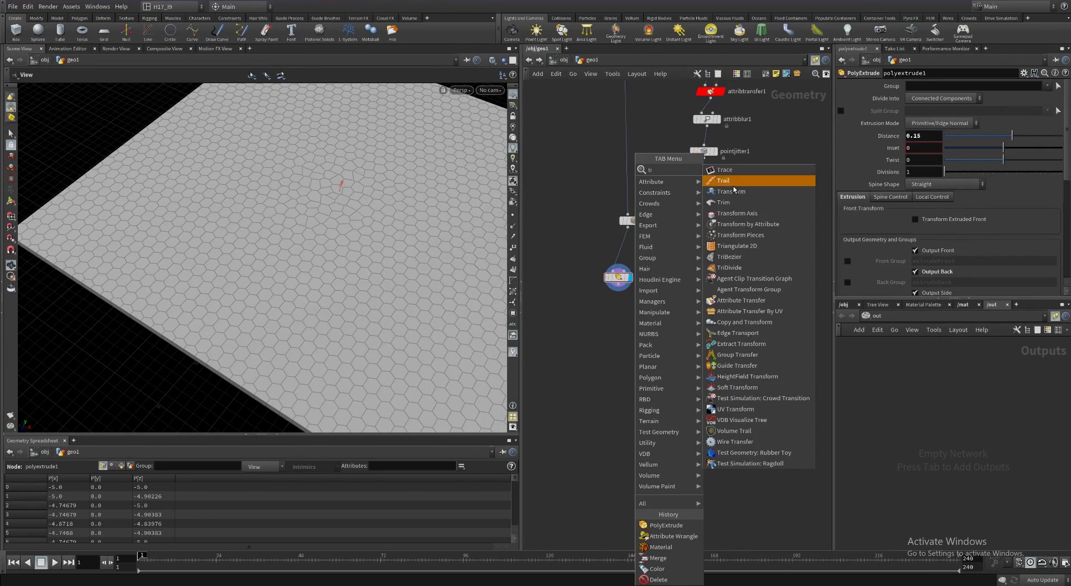
left_click(732, 192)
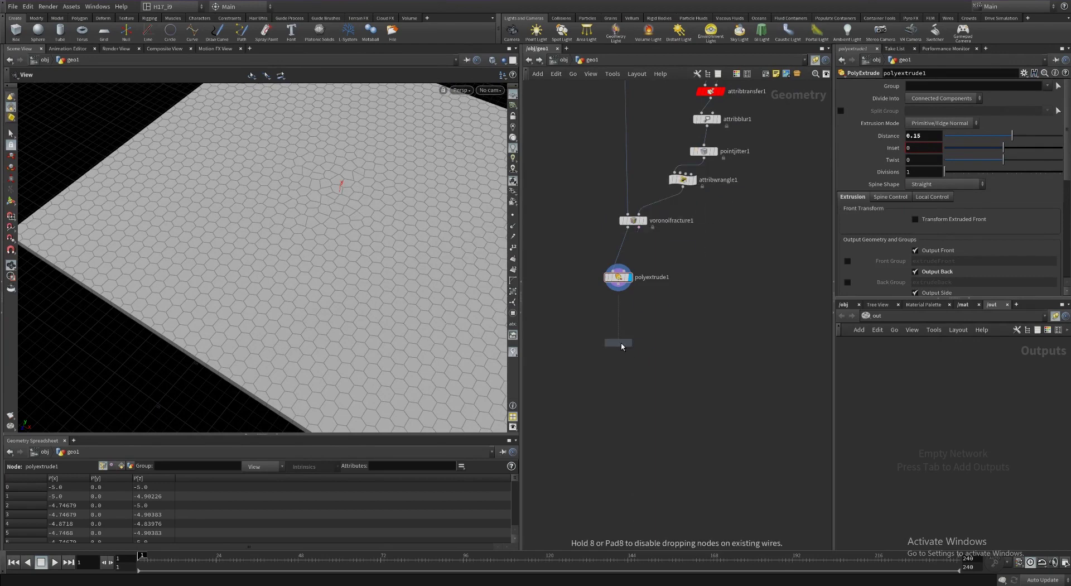
left_click(616, 333)
left_click_drag(618, 289, 624, 280)
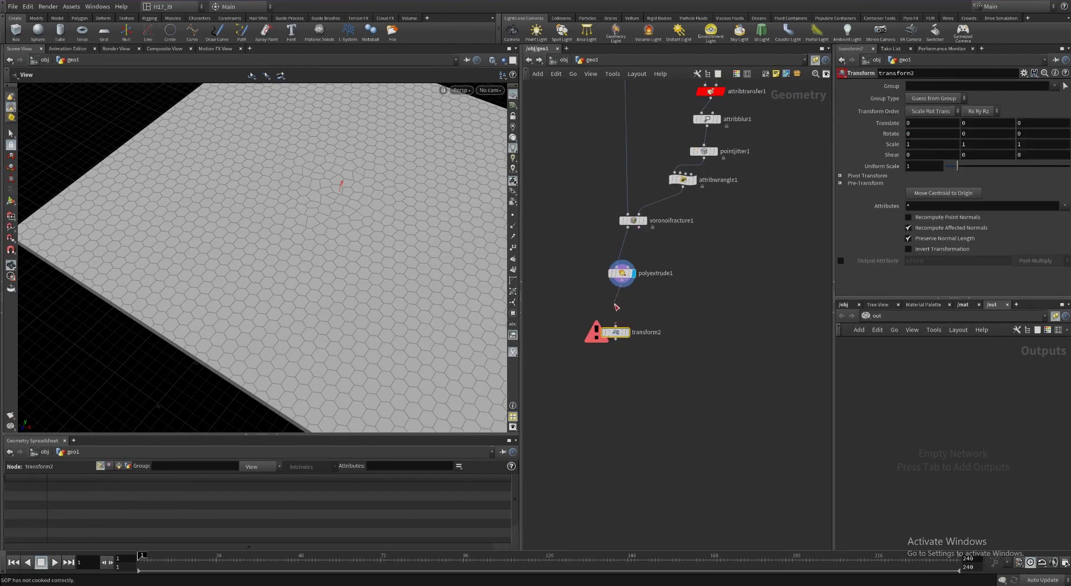
left_click(623, 333)
left_click(628, 333)
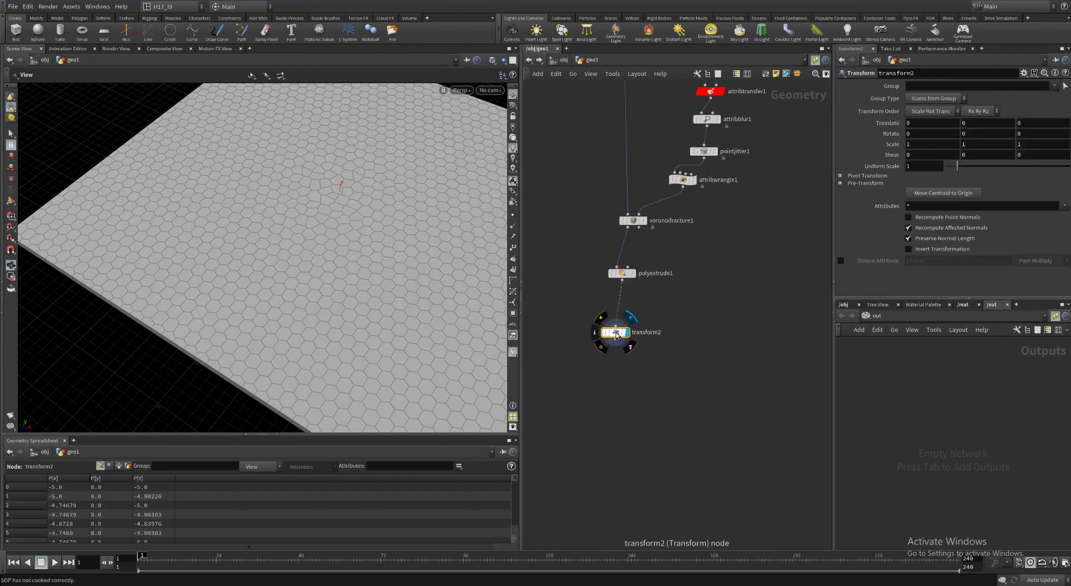
mouse_move(887, 148)
middle_mouse_down()
mouse_move(873, 150)
mouse_move(887, 150)
middle_mouse_up()
Add a Primitive node fed by polyextrude1, display it, and enable Do Transformation.
key("Tab")
type("pri")
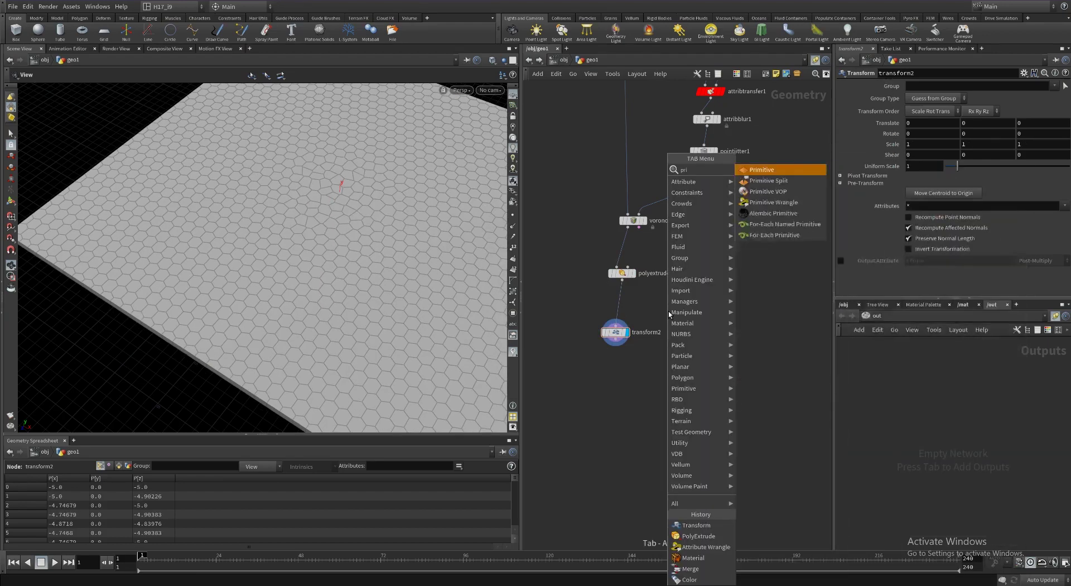
type("m")
key("Return")
left_click_drag(661, 304, 622, 279)
left_click(678, 311)
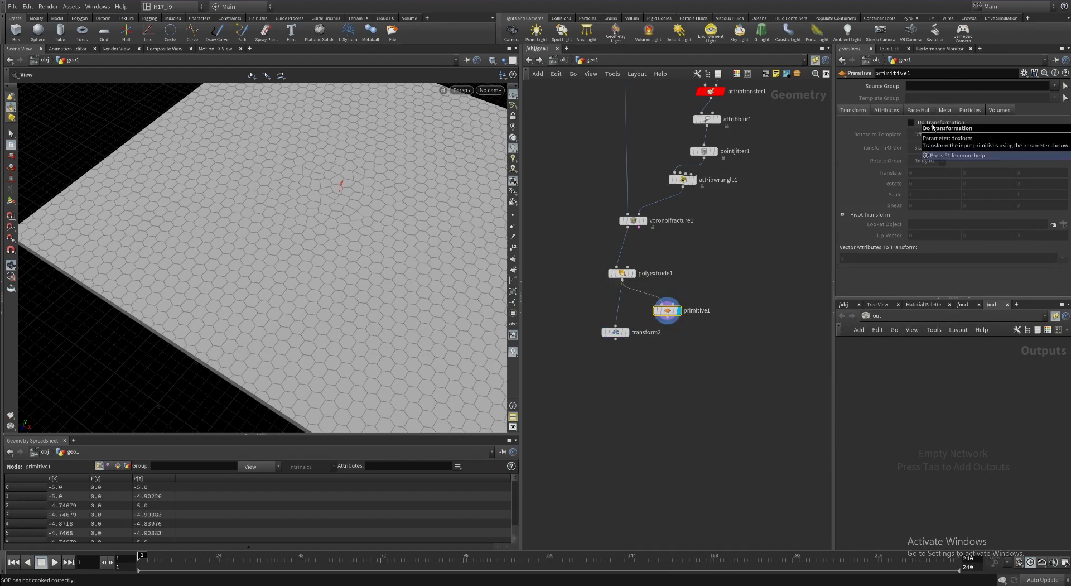
left_click(911, 122)
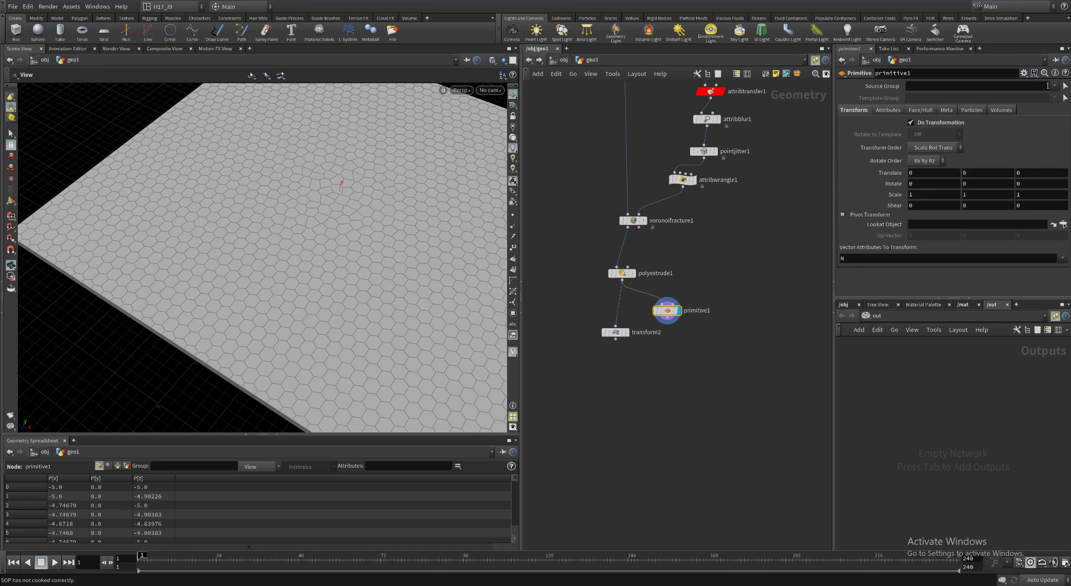
Enable the Front Group extrudeFront and the Side Group extrudeSide in the output groups of polyextrude1.
left_click(1053, 86)
key("Escape")
left_click(622, 273)
scroll(898, 204, "down", 2)
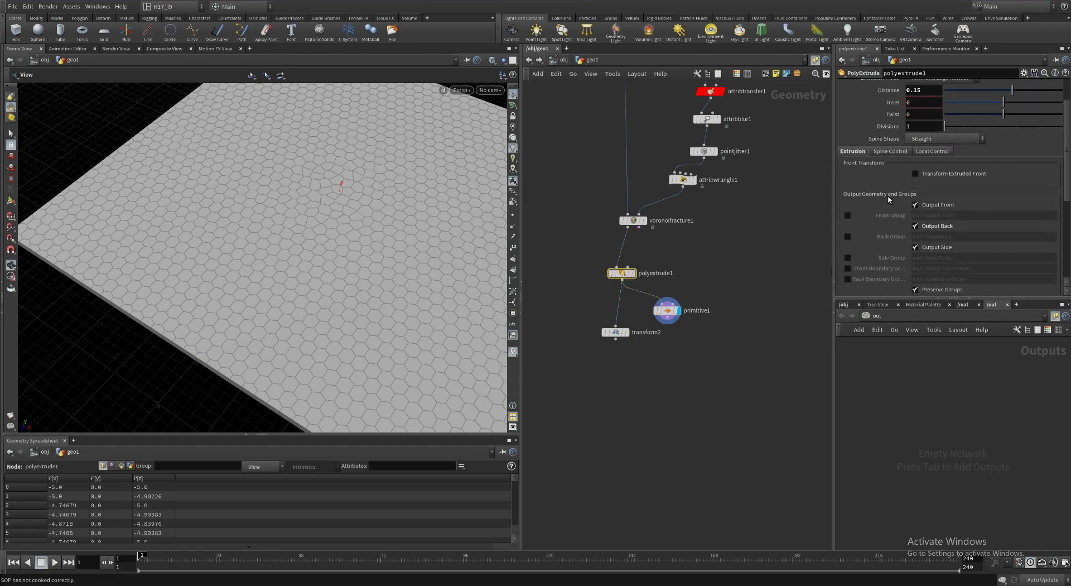
left_click(847, 215)
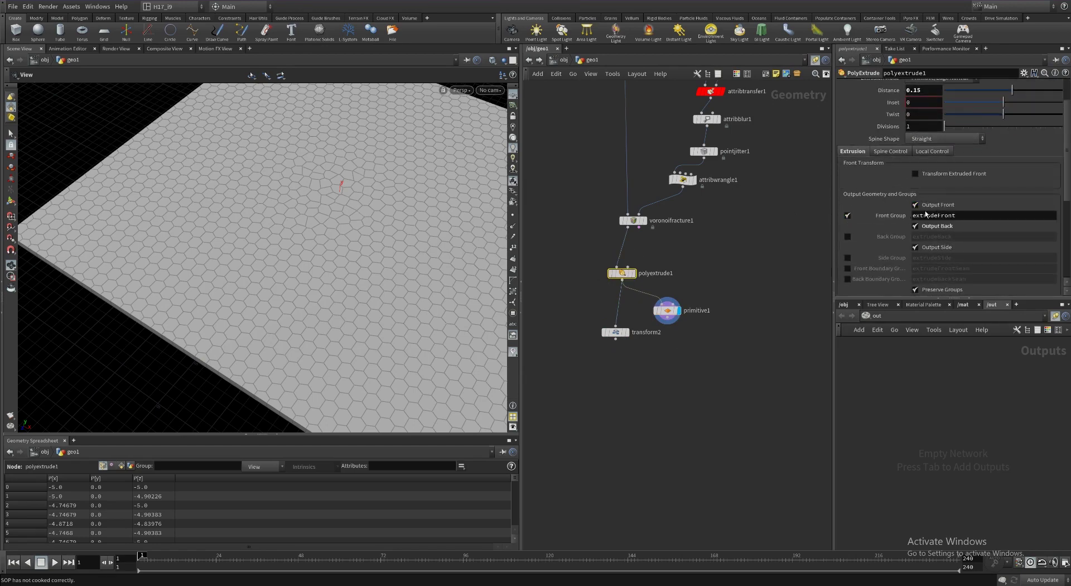
left_click(848, 258)
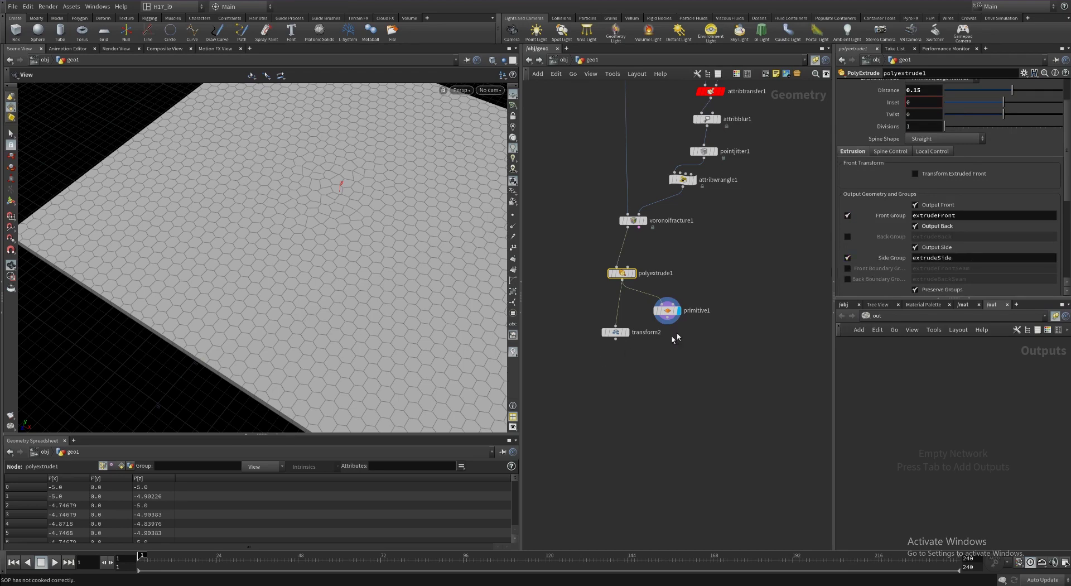
Set the Source Group of primitive1 to extrudeFront and shift transform2 aside in the network.
left_click(667, 310)
left_click_drag(616, 331, 581, 332)
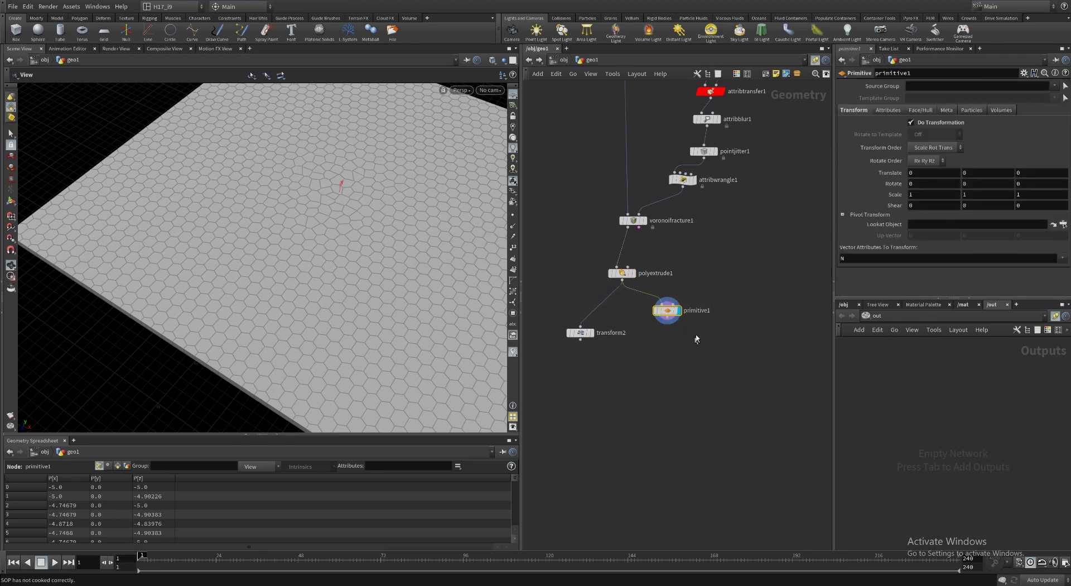
left_click(1056, 87)
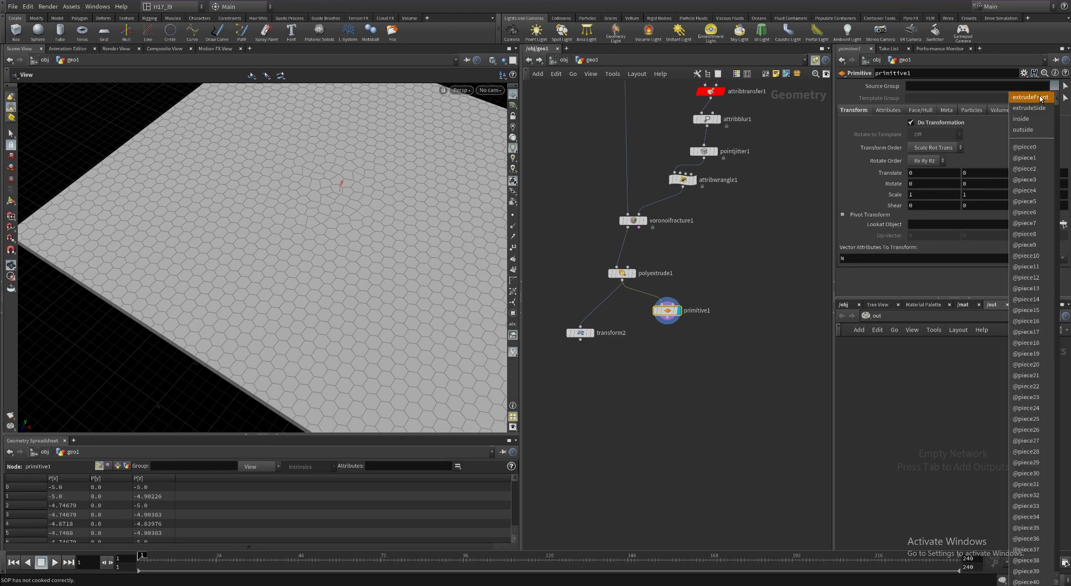
left_click(1032, 97)
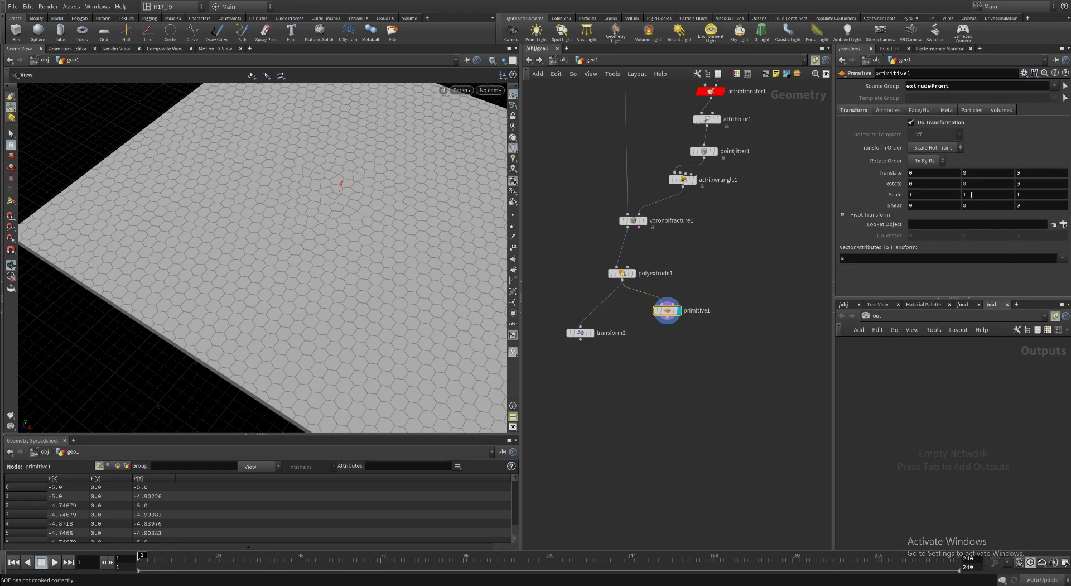
Link the Z scale of primitive1 to its X scale by relative reference, set the X scale to 0.8, and inspect the tapered cells.
right_click(946, 194)
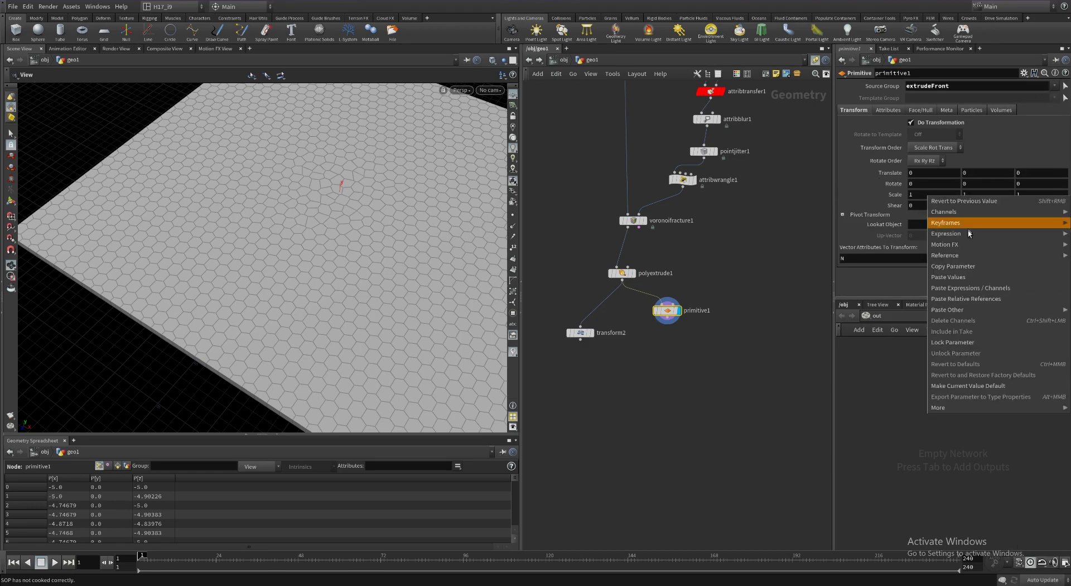
left_click(968, 266)
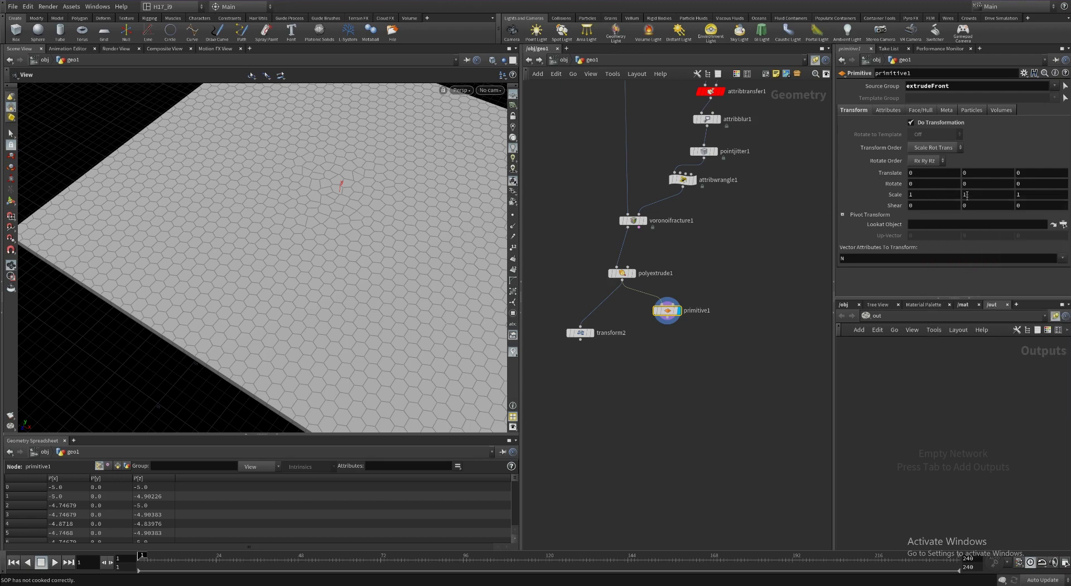
right_click(1032, 195)
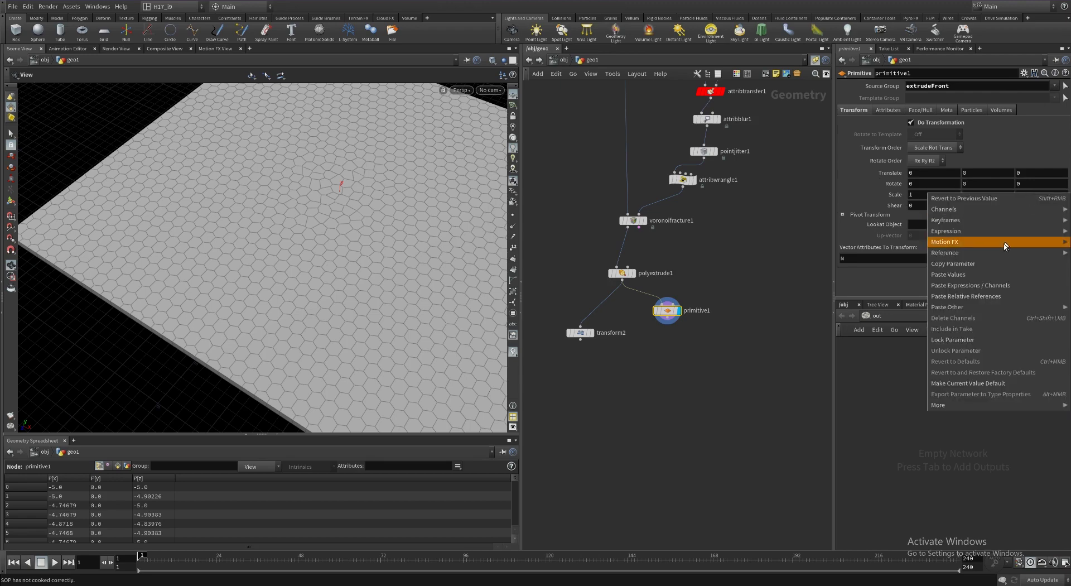
left_click(978, 296)
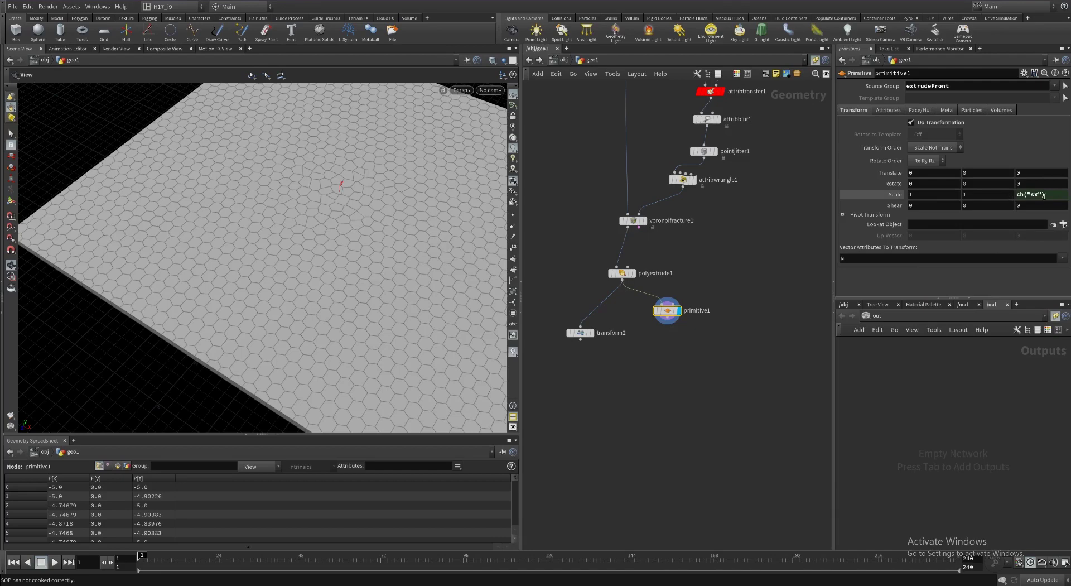
left_click(893, 194)
type(".8")
key("Return")
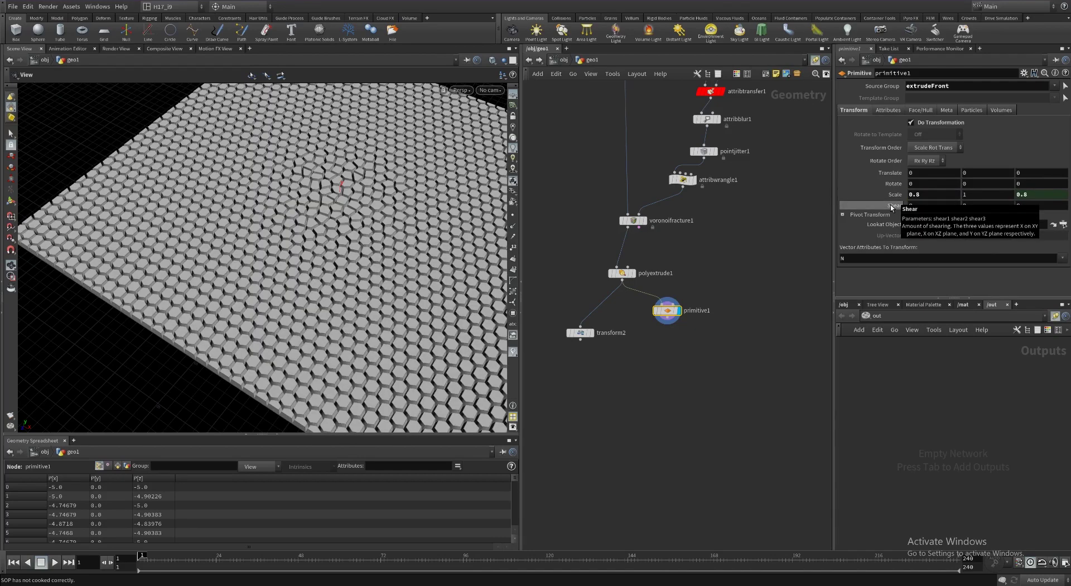
left_click_drag(385, 245, 334, 255)
mouse_move(330, 244)
right_mouse_down()
mouse_move(244, 245)
mouse_move(319, 238)
right_mouse_up()
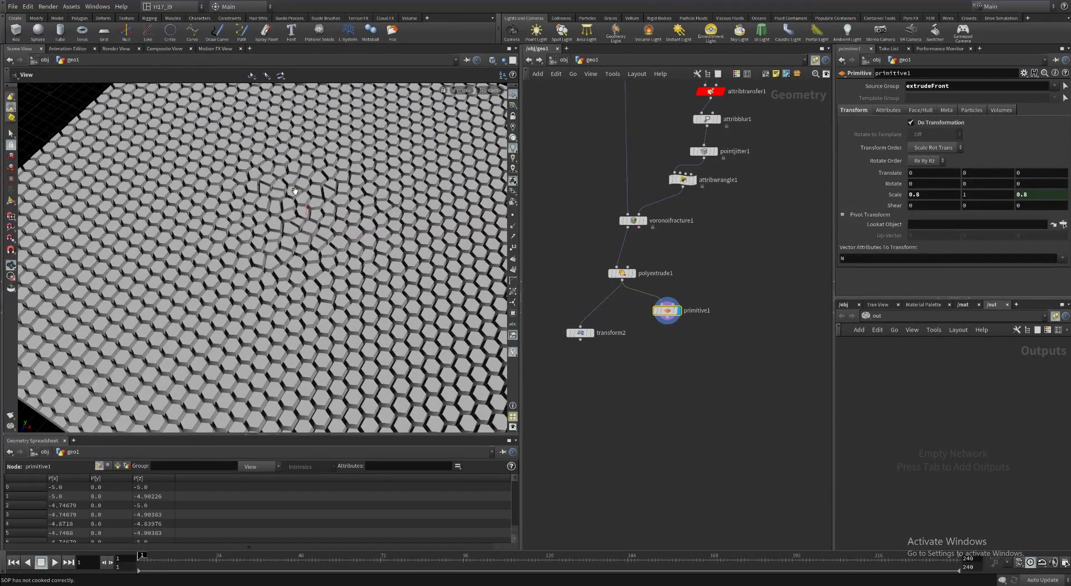
left_click_drag(327, 294, 268, 258)
left_click_drag(299, 224, 298, 204)
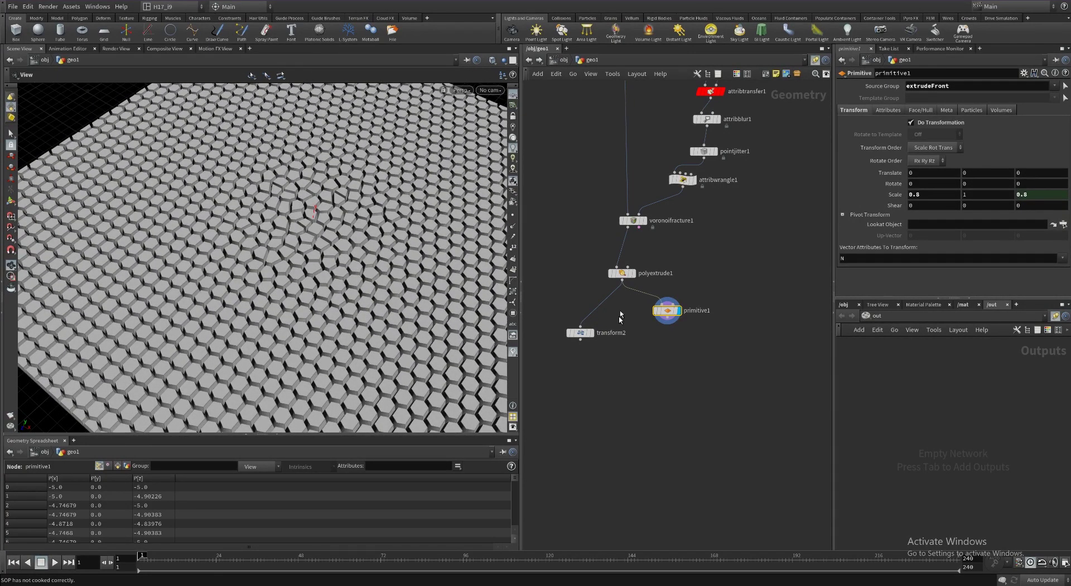
Delete the primitive1 and transform2 nodes, leaving polyextrude1 as the end of the network.
left_click_drag(666, 311, 647, 401)
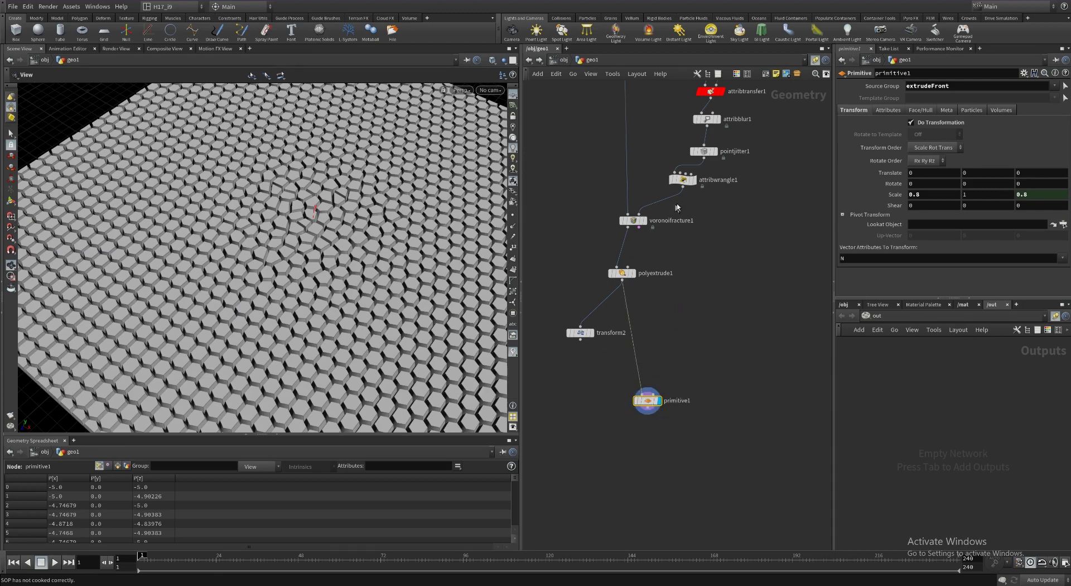
left_click(633, 221)
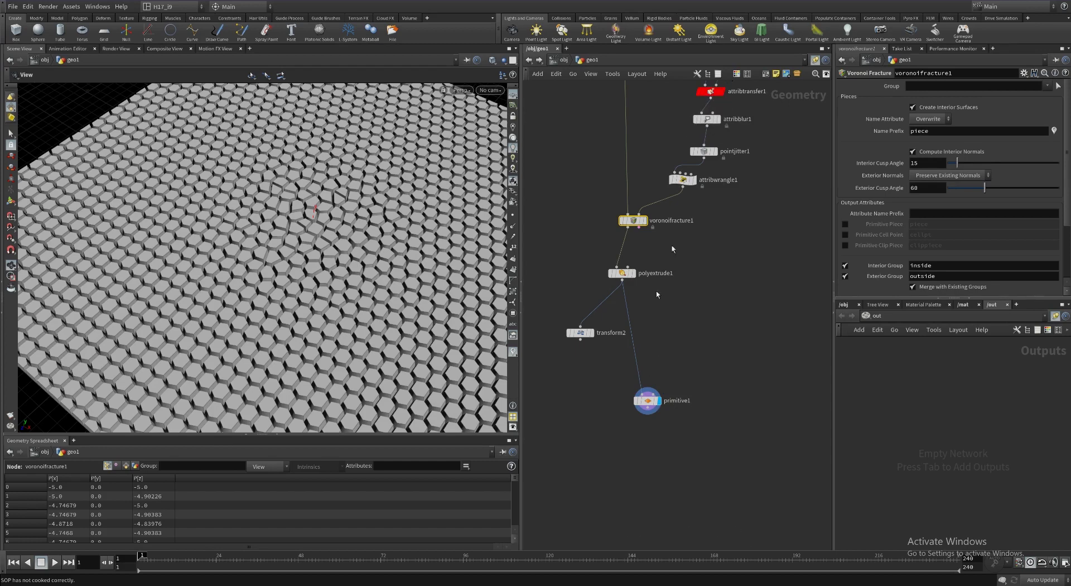
left_click(647, 400)
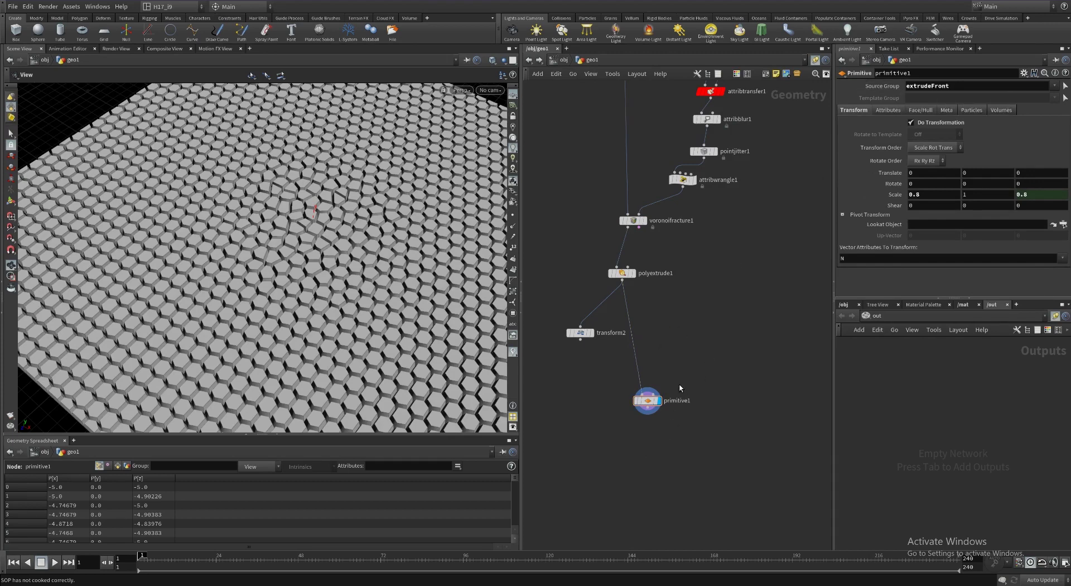
left_click_drag(688, 367, 632, 461)
key("Delete")
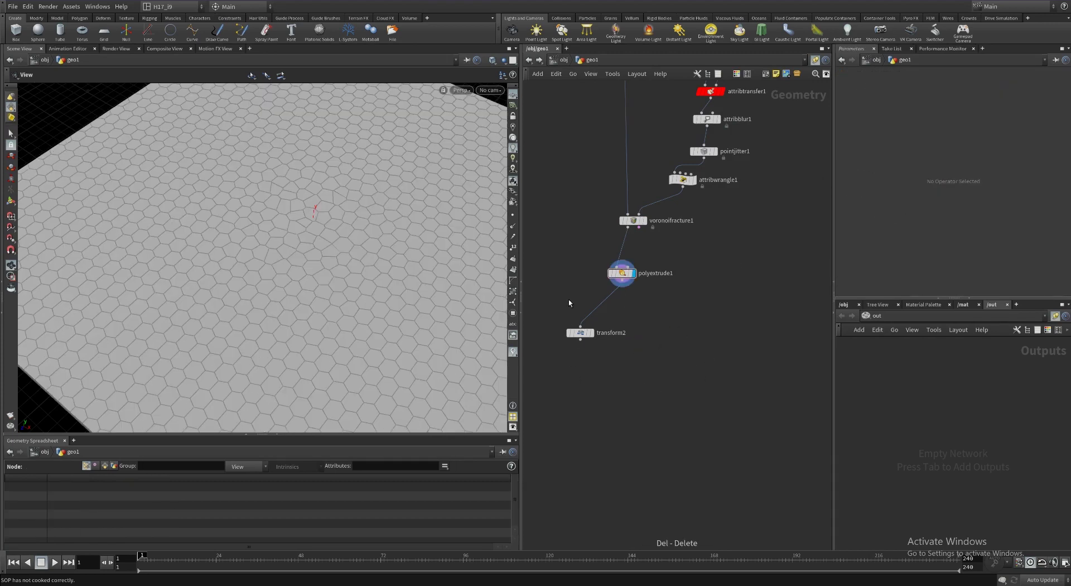
left_click_drag(569, 301, 610, 384)
key("Delete")
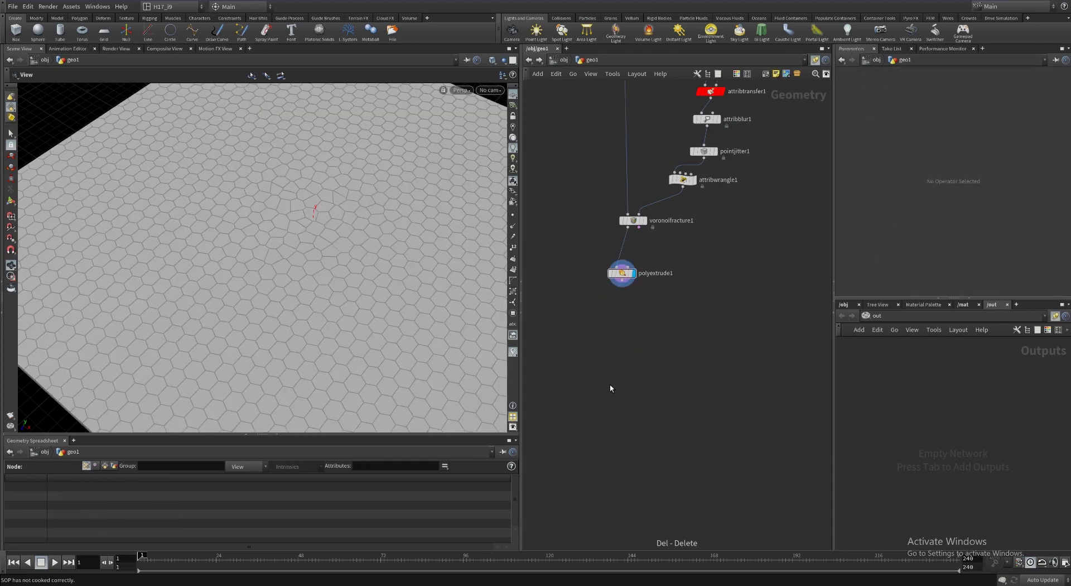
left_click(622, 276)
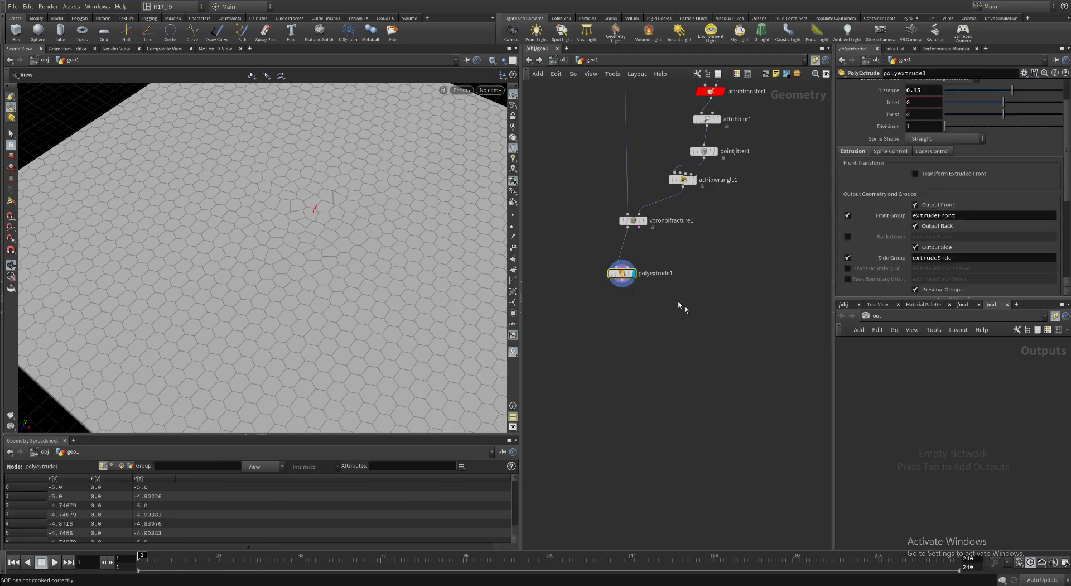
left_click(684, 180)
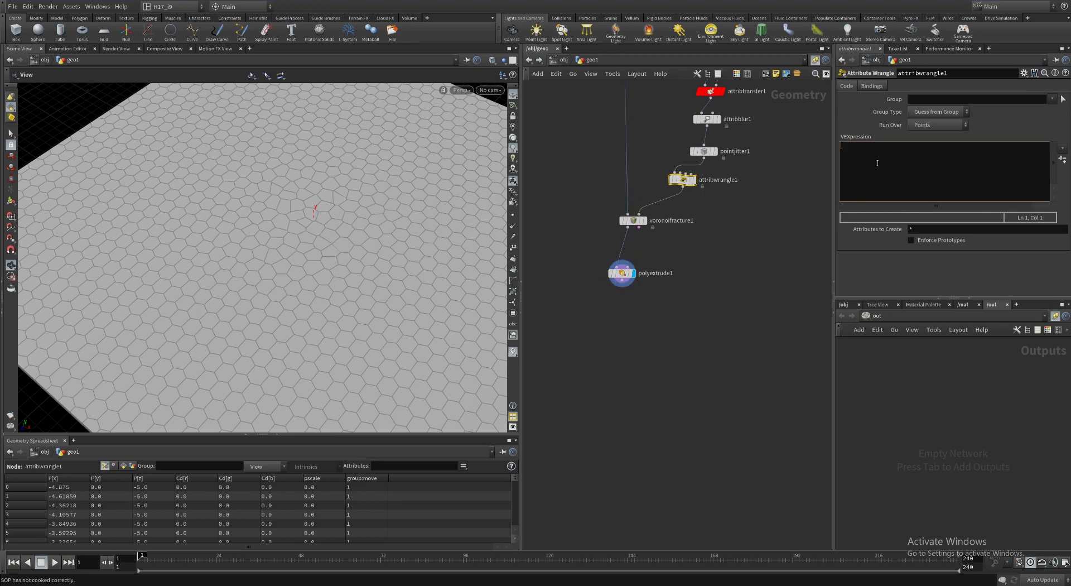
type("if(@Cd.r")
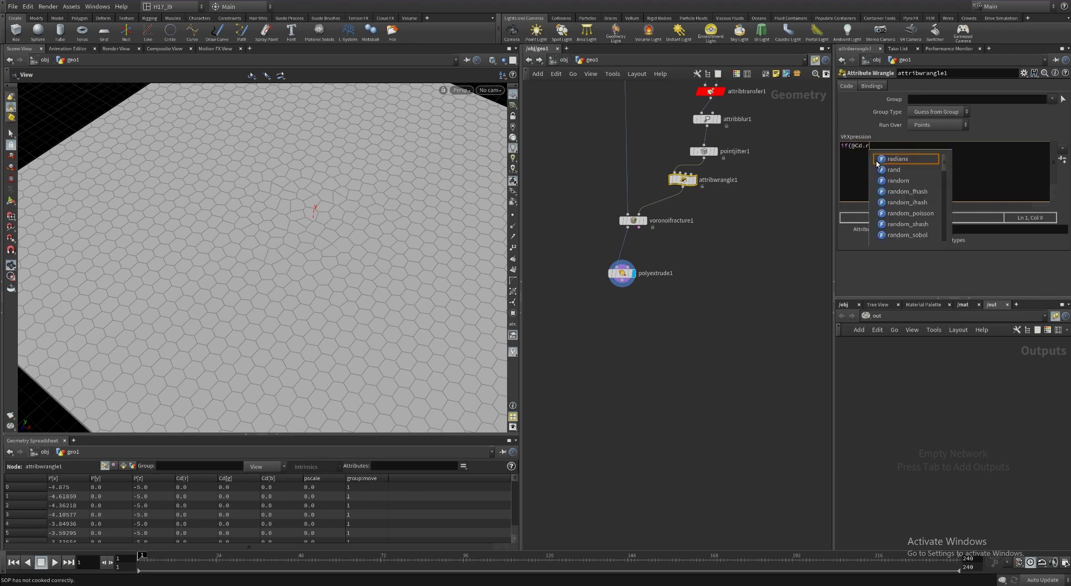
type(">0)")
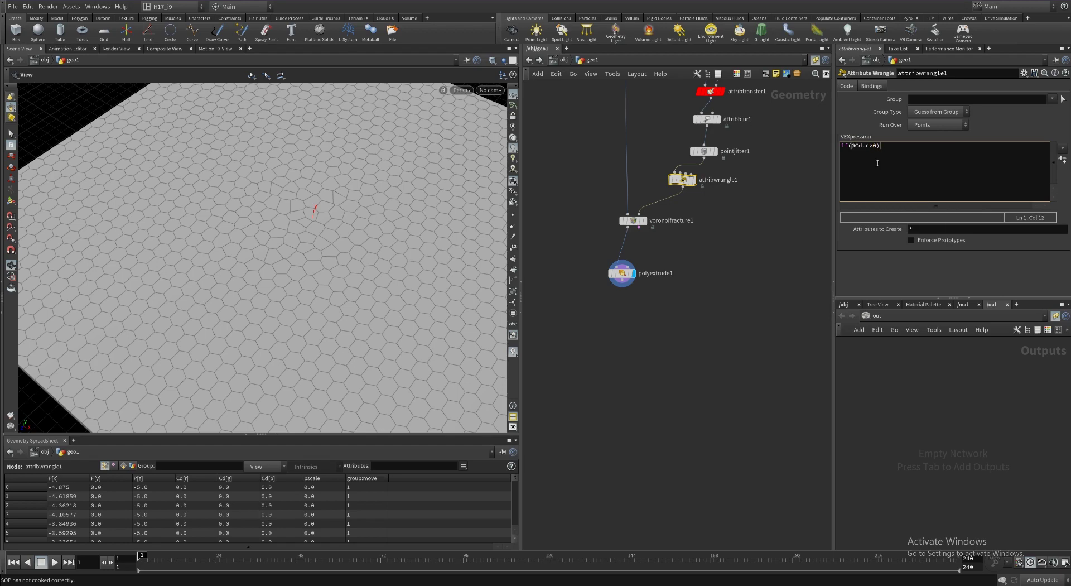
type("{")
key("Return")
type("@gro")
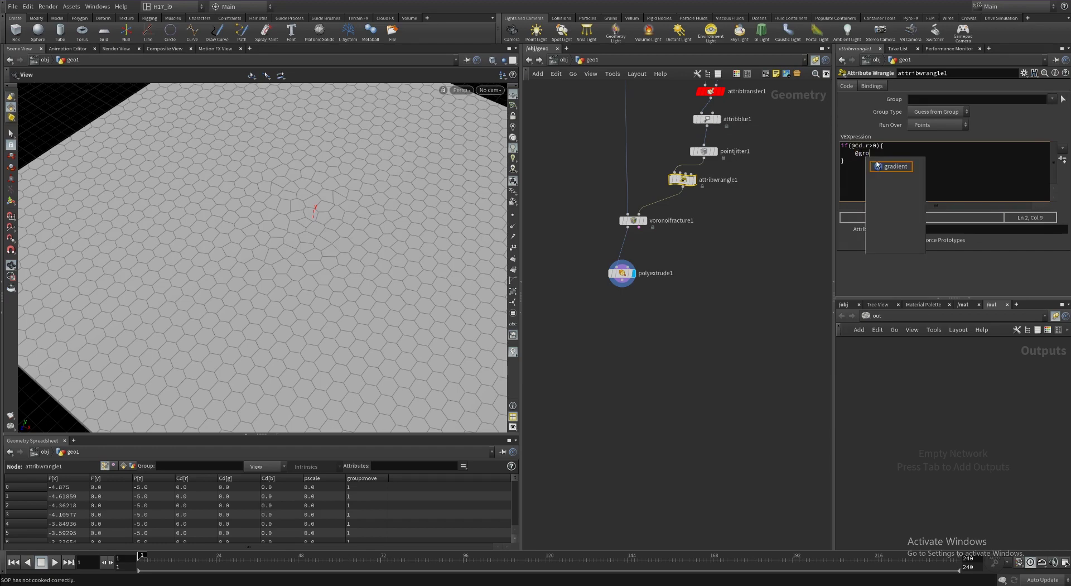
type("up_sh")
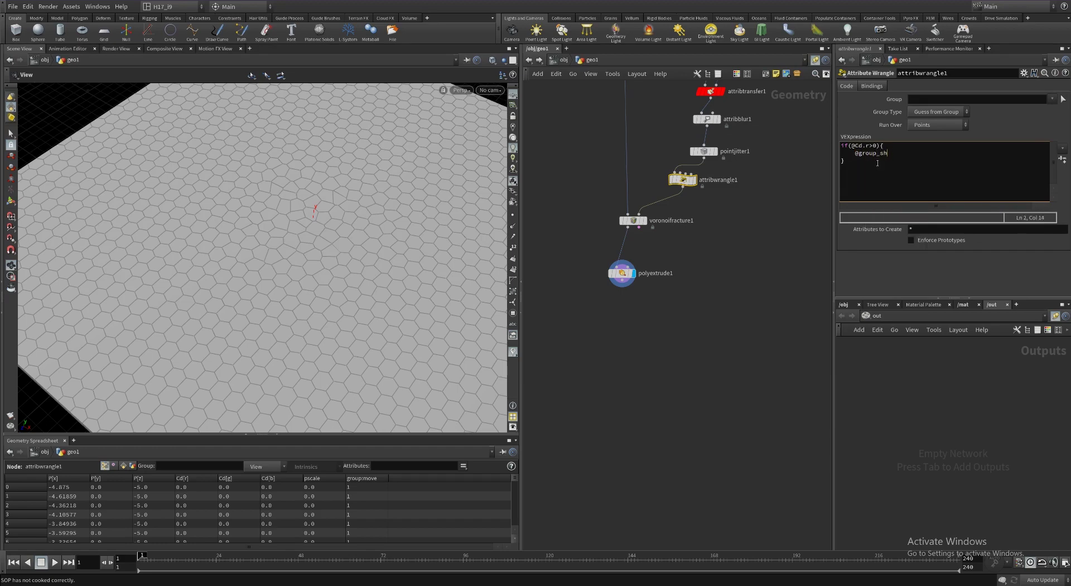
type("rink=1;")
left_click_drag(385, 292, 381, 231)
middle_click(682, 180)
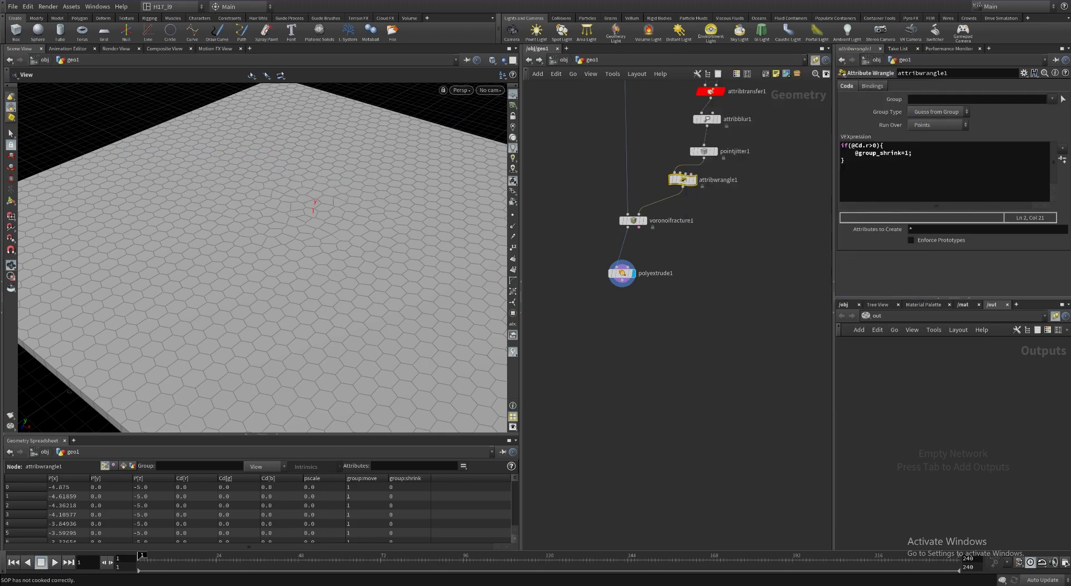
Add a Primitive node below polyextrude1 in the network.
key("Tab")
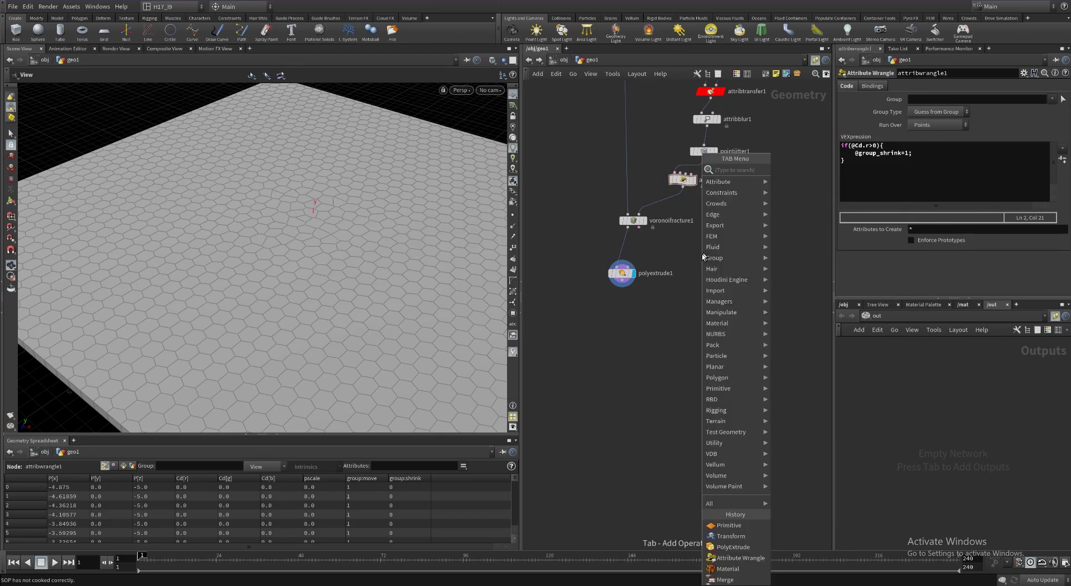
key("Escape")
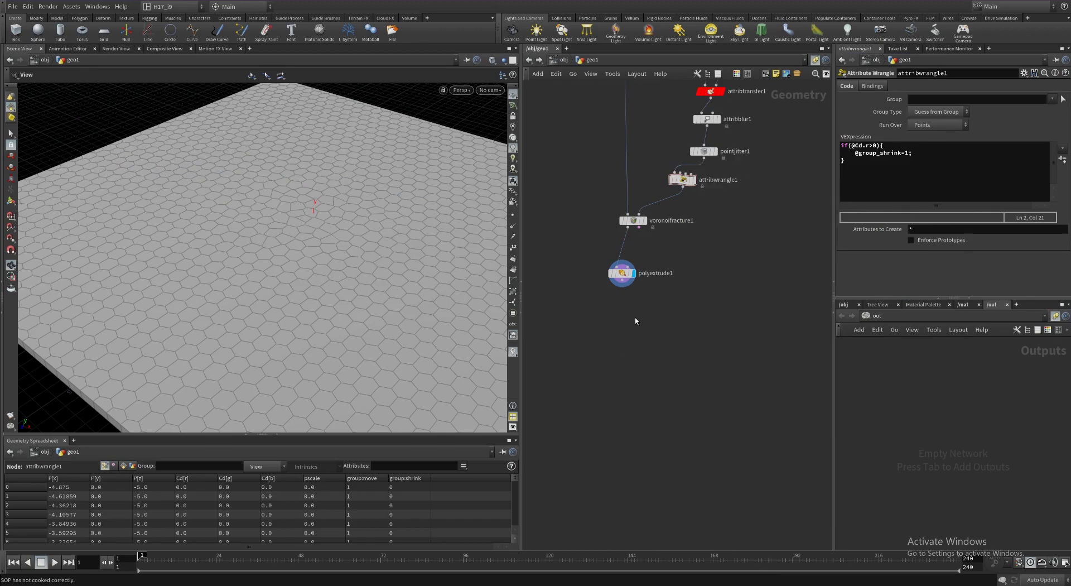
key("Tab")
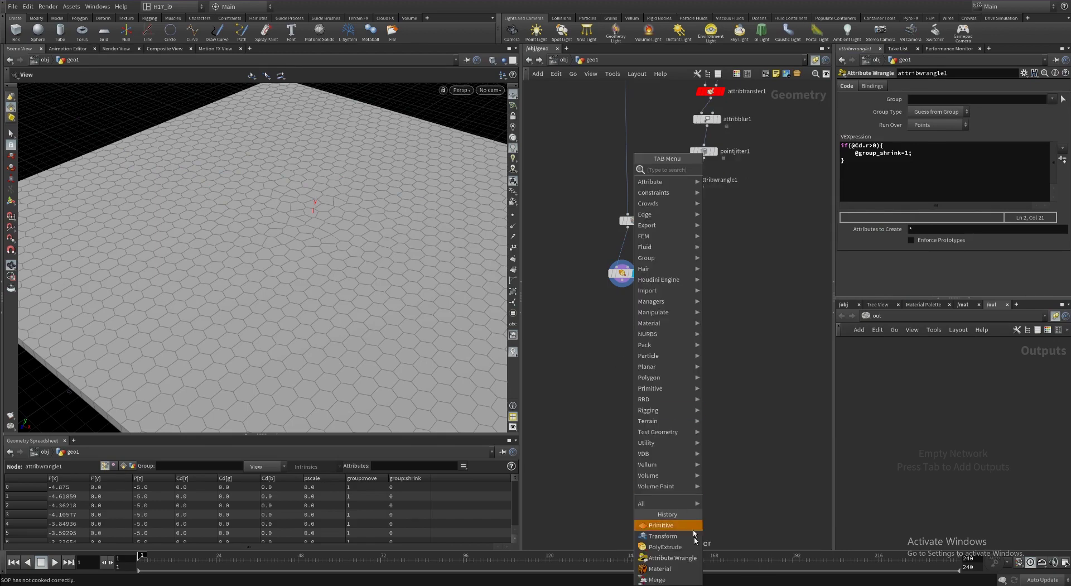
left_click(669, 523)
left_click(630, 364)
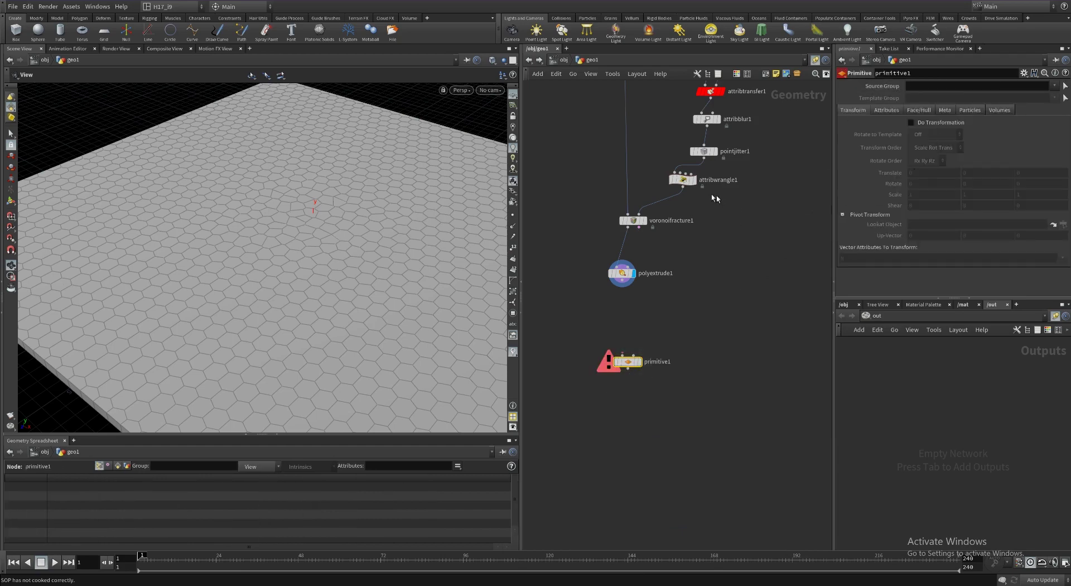
Add a Group Promote node, wire attribwrangle1 into it, and display its output in the viewport.
left_click(683, 182)
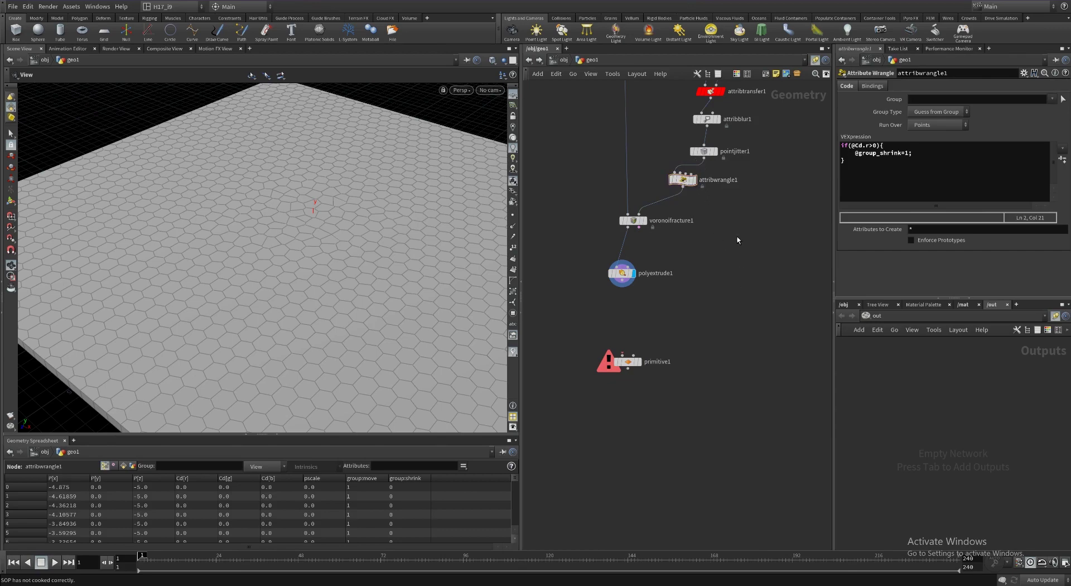
key("Tab")
type("gr")
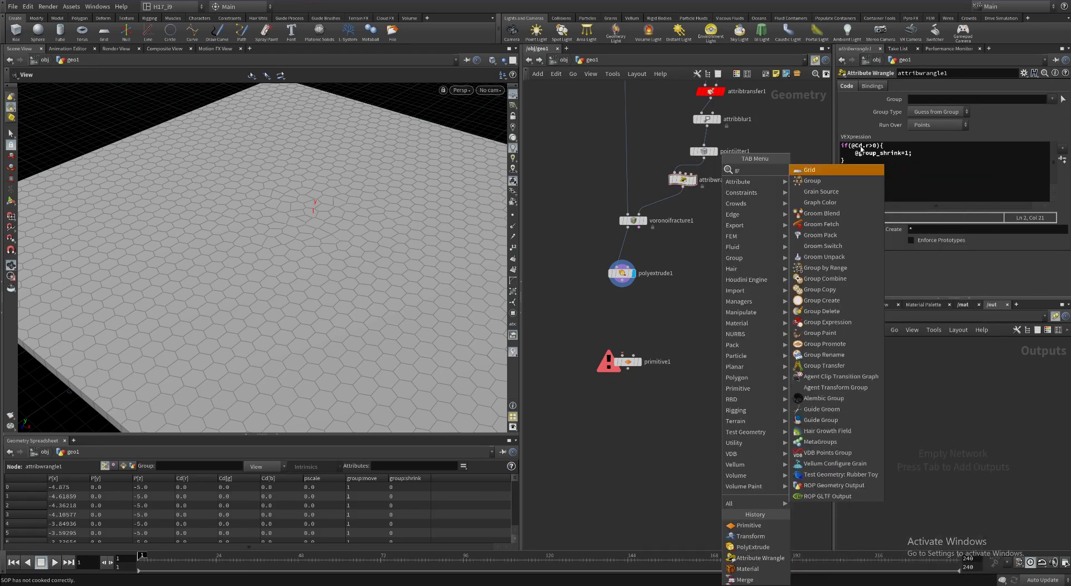
type("pro")
key("Return")
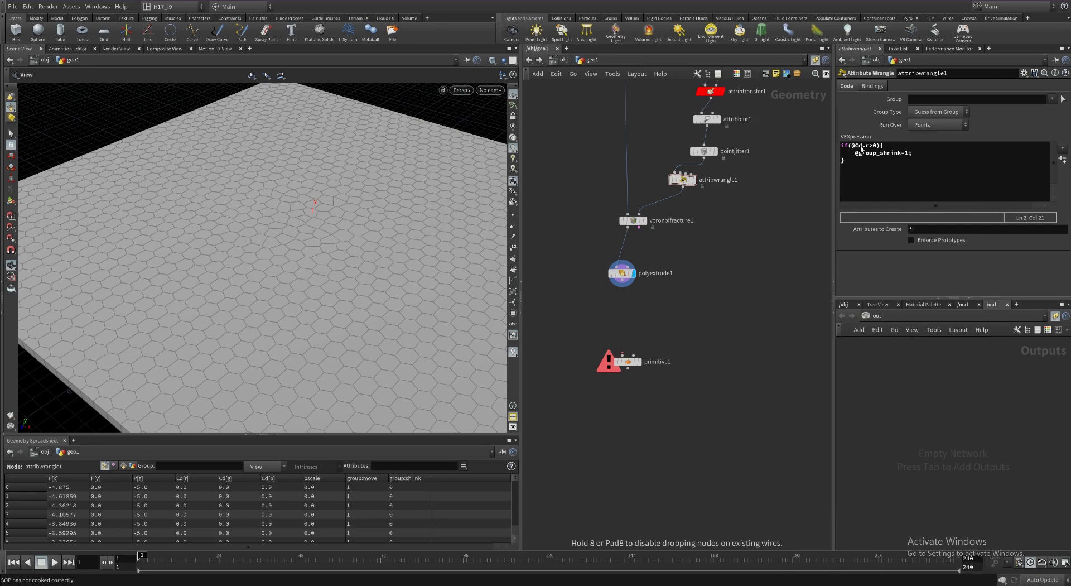
left_click(699, 265)
left_click_drag(683, 189, 700, 261)
left_click(712, 267)
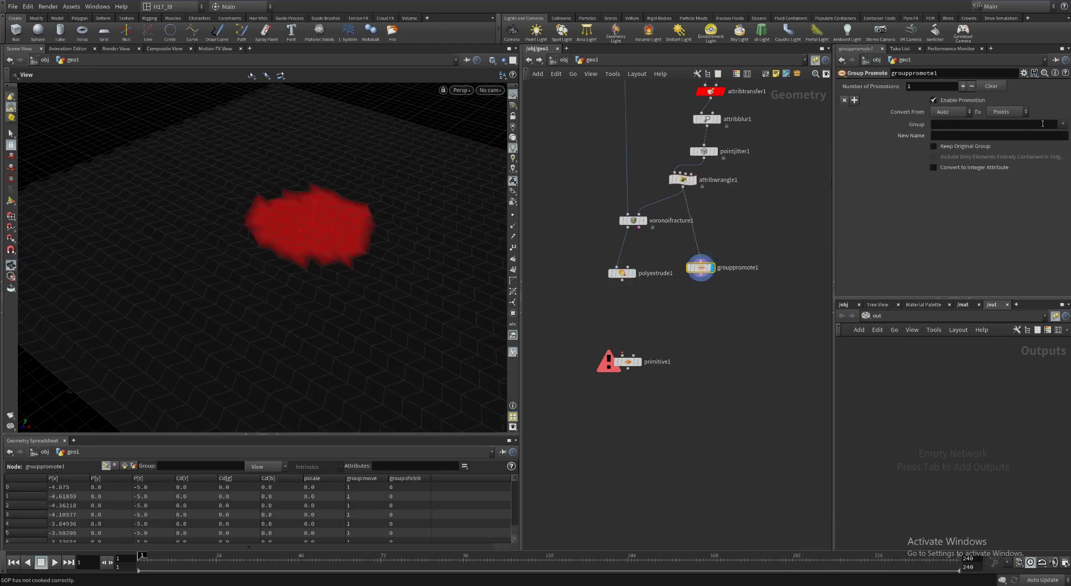
Set grouppromote1 to convert the shrink group from Points to Primitives under the new name shrink_Prim.
left_click(944, 113)
left_click(948, 144)
left_click(1004, 112)
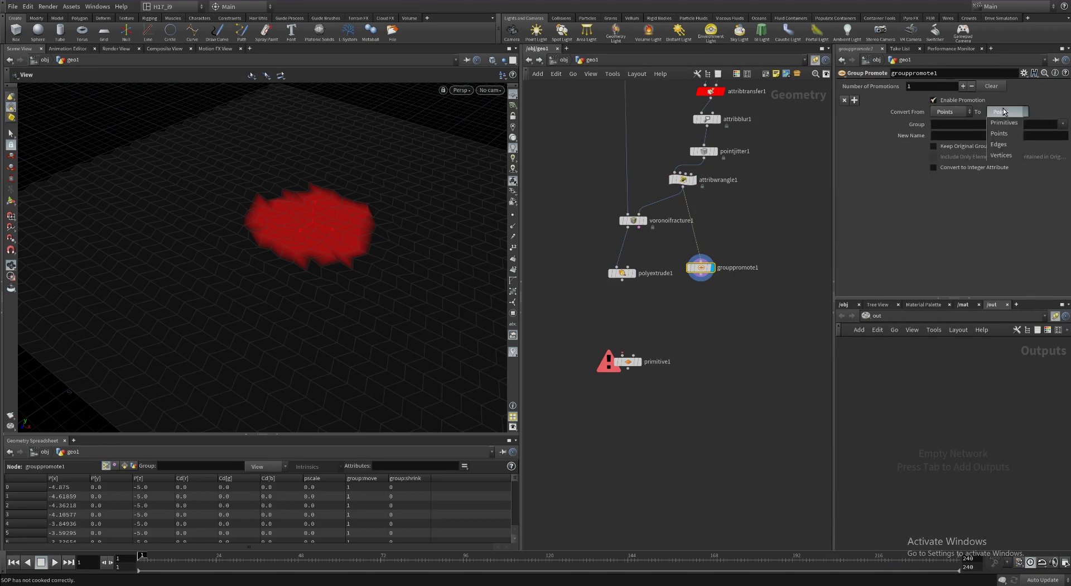
left_click(1007, 125)
left_click(1061, 124)
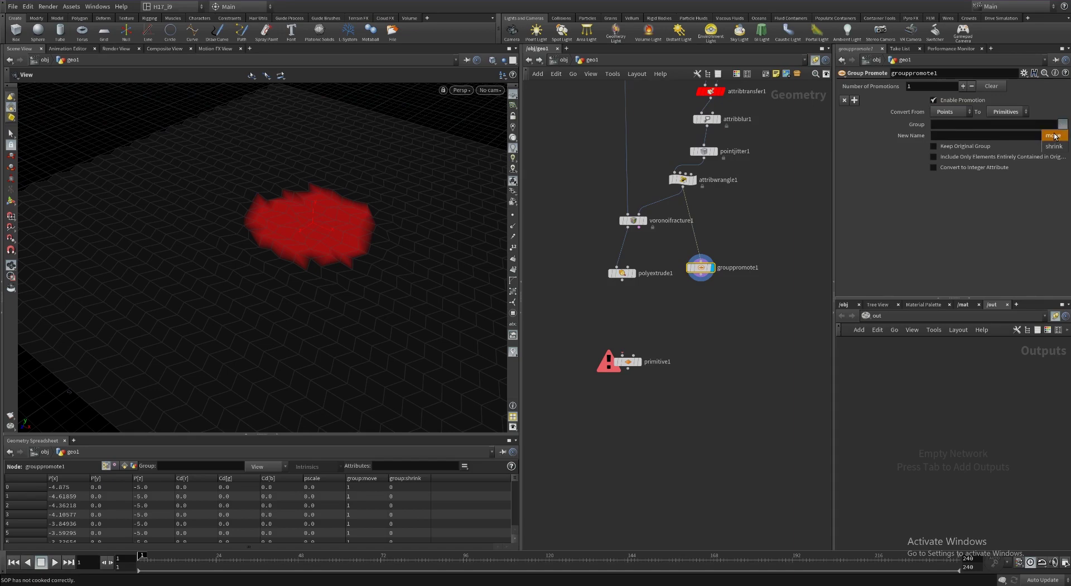
left_click(1052, 147)
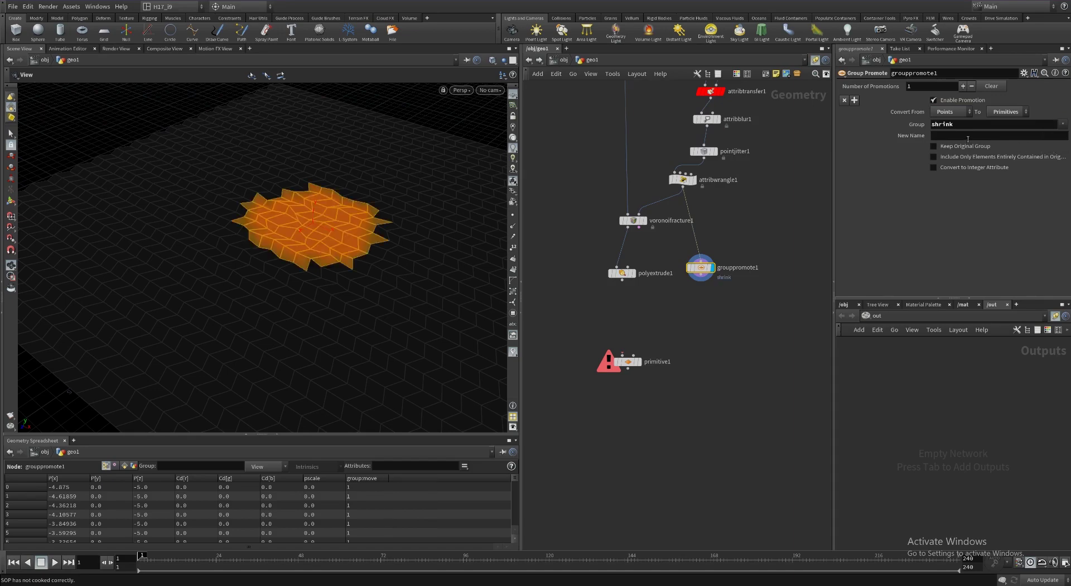
left_click(972, 137)
type("shrink_Prim")
key("Return")
Move primitive1 further down, wire polyextrude1 into it, and check the group information of grouppromote1.
left_click_drag(627, 363, 627, 423)
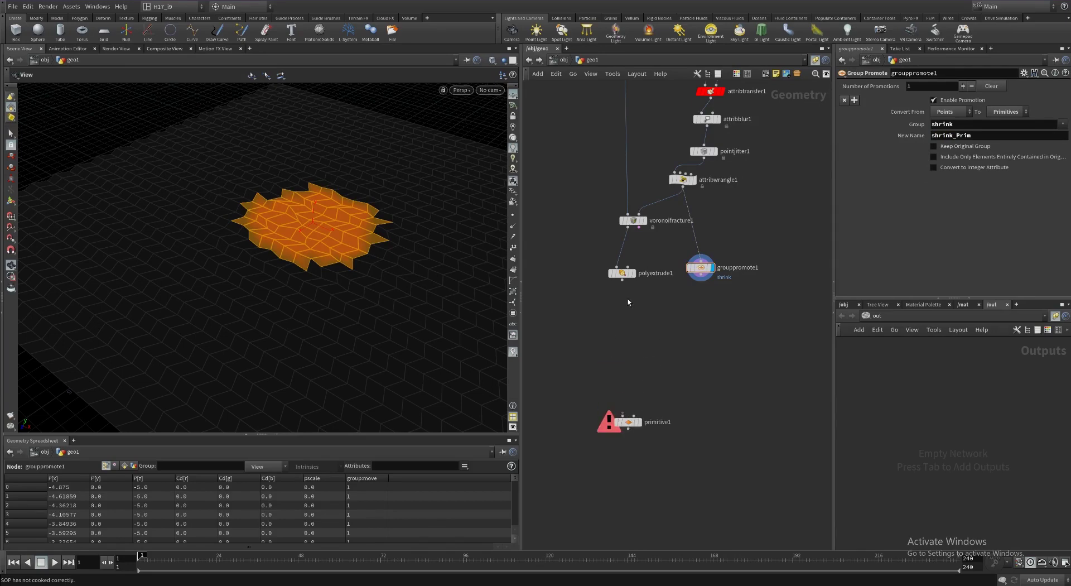
left_click_drag(623, 283, 623, 415)
middle_click(701, 268)
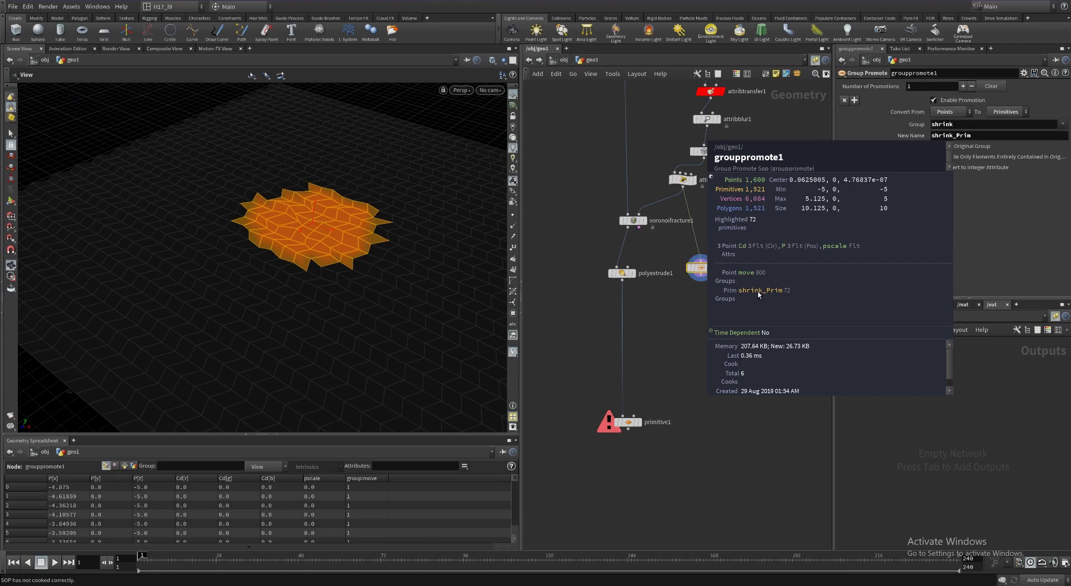
left_click(675, 338)
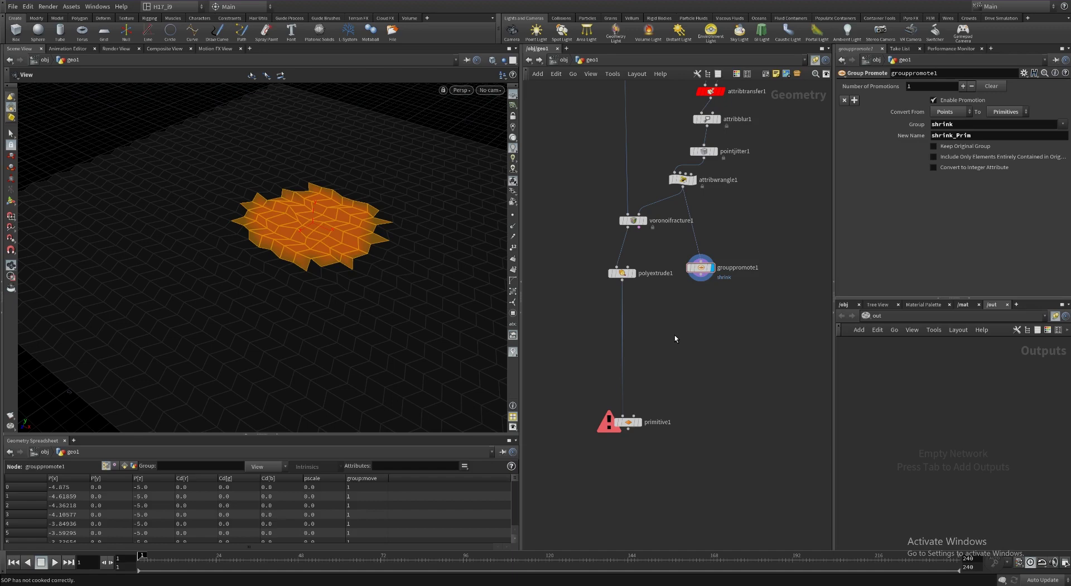
Insert a Group Transfer node between polyextrude1 and primitive1, with grouppromote1 as its second input, and display it.
key("Tab")
left_click(663, 327)
key("Tab")
type("gr")
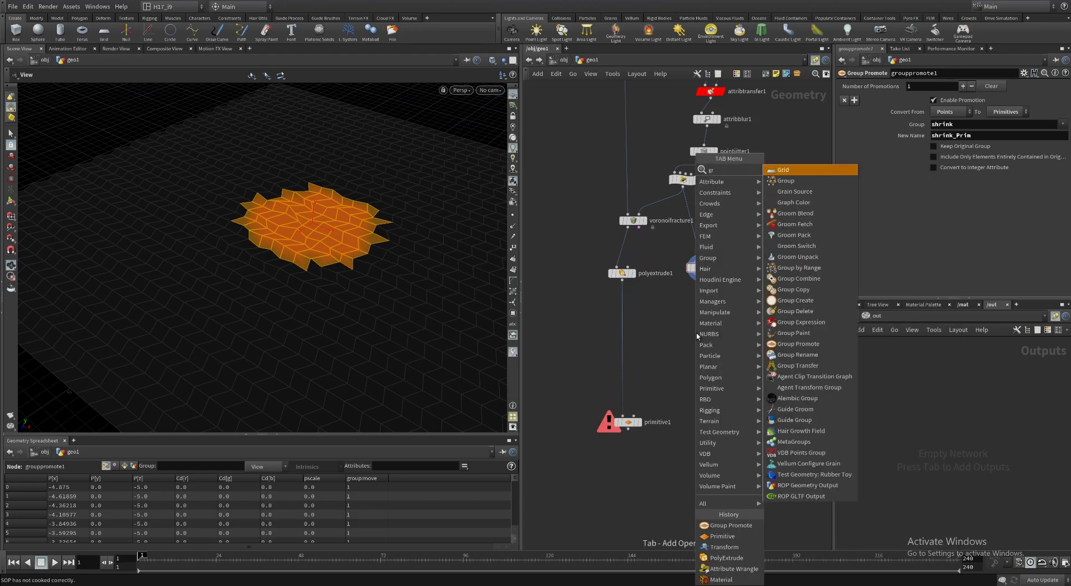
type("t")
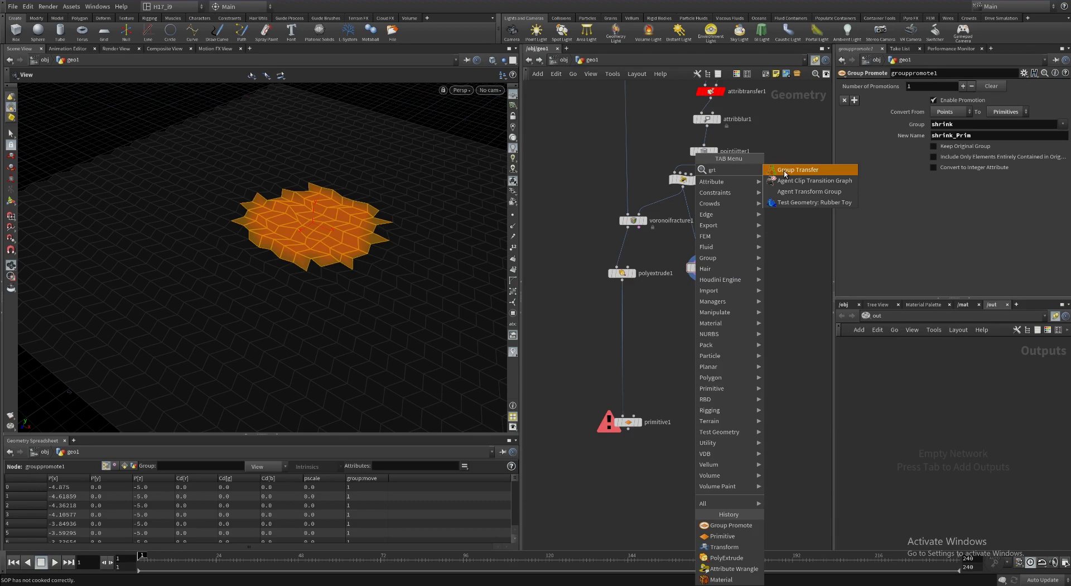
left_click(783, 171)
left_click(675, 324)
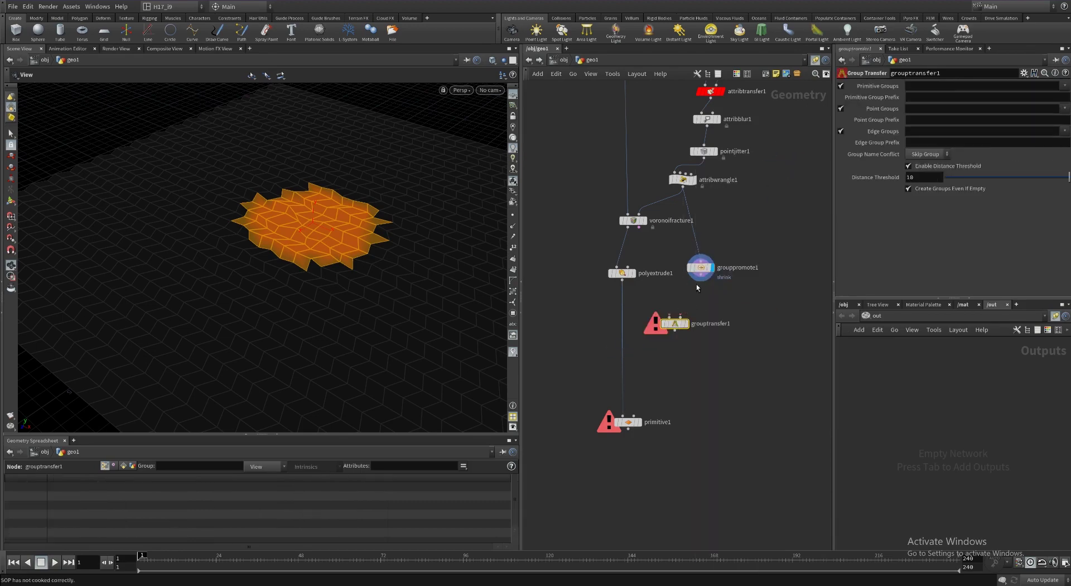
left_click_drag(701, 278, 626, 338)
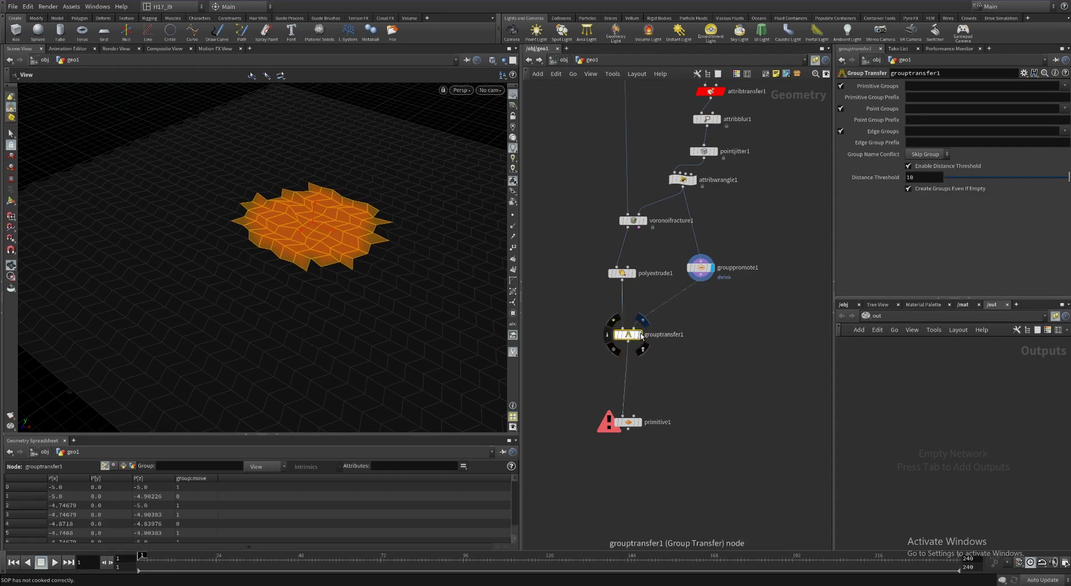
left_click(637, 334)
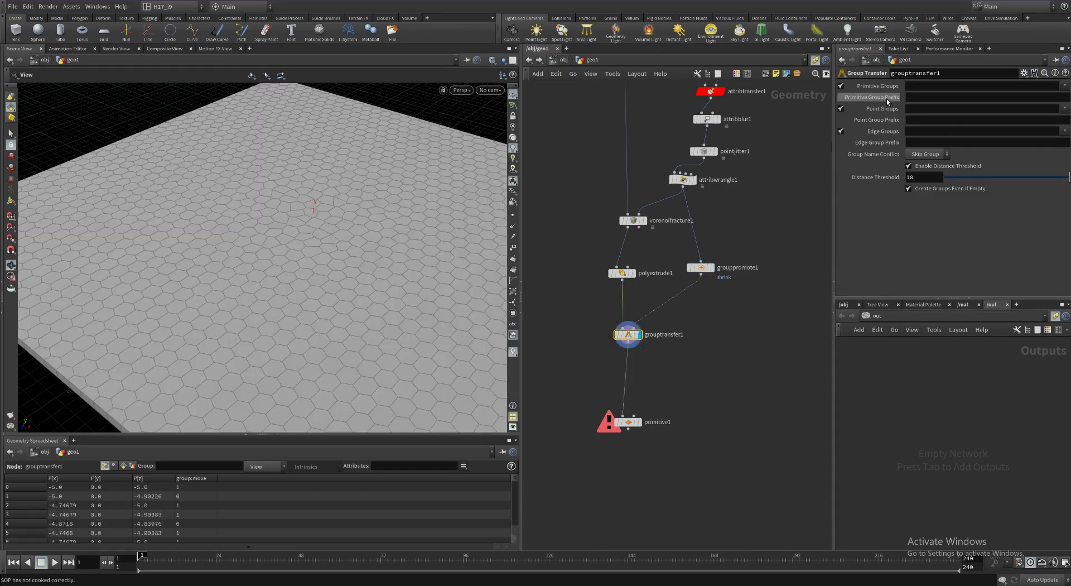
Disable point and edge group transfer in grouptransfer1 and set its Primitive Groups to shrink_Prim.
left_click(841, 108)
left_click(840, 132)
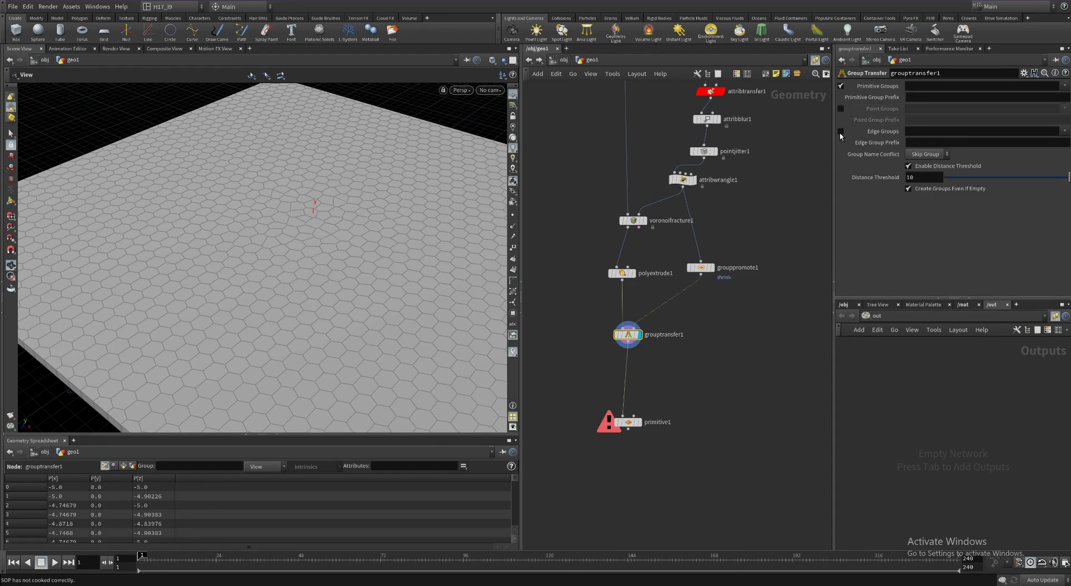
left_click(1065, 87)
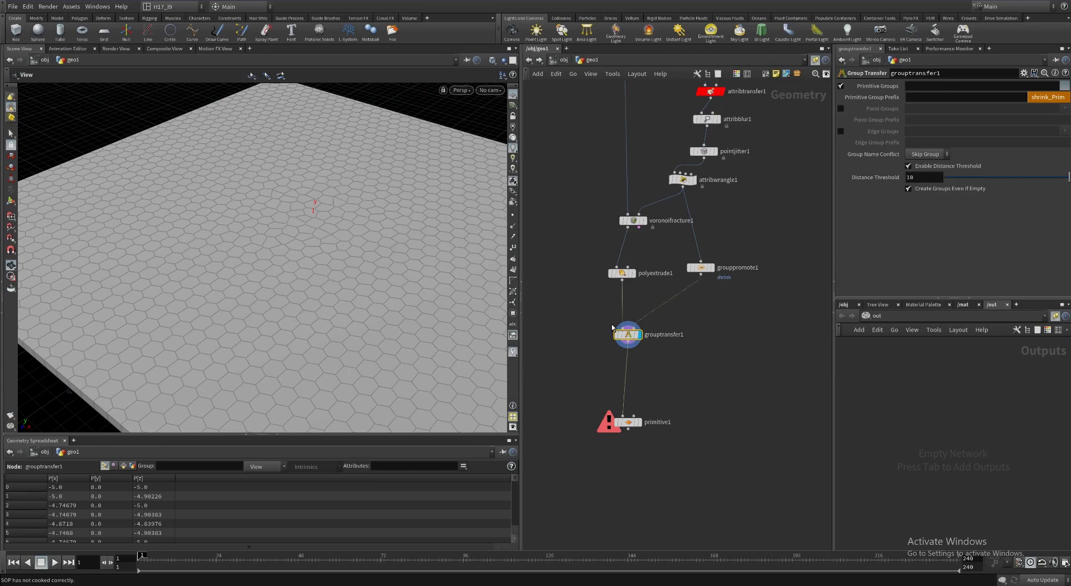
left_click(1044, 98)
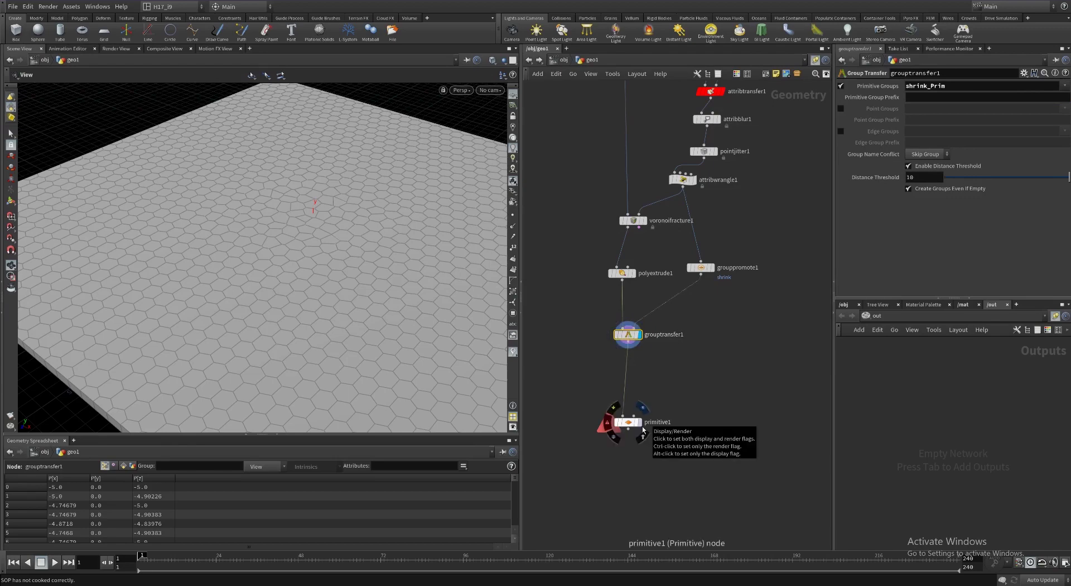
Display the output of primitive1 and move the timeline to frame 23.
left_click(643, 431)
left_click(635, 422)
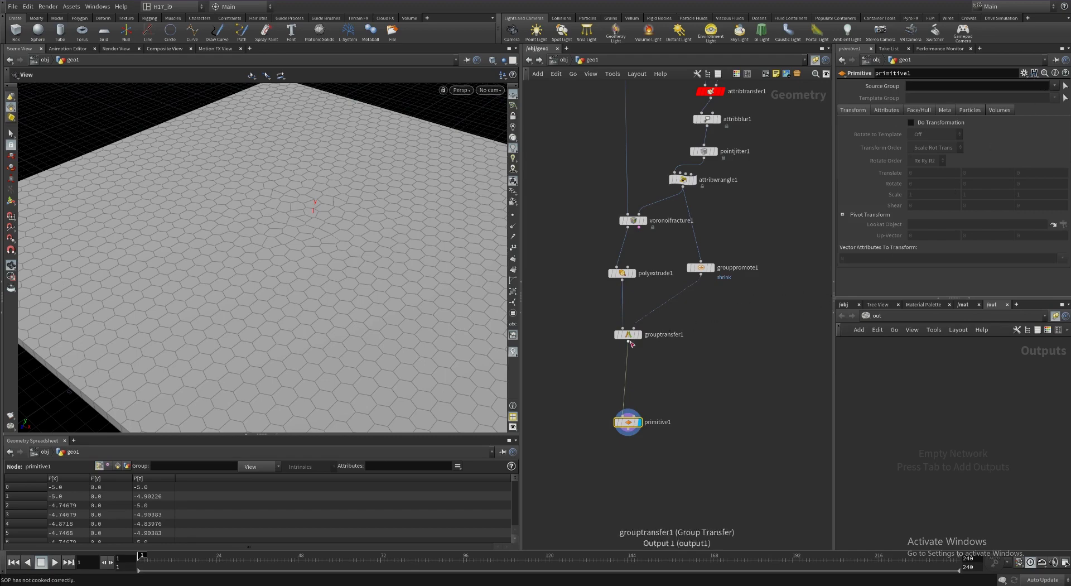
middle_click(687, 337)
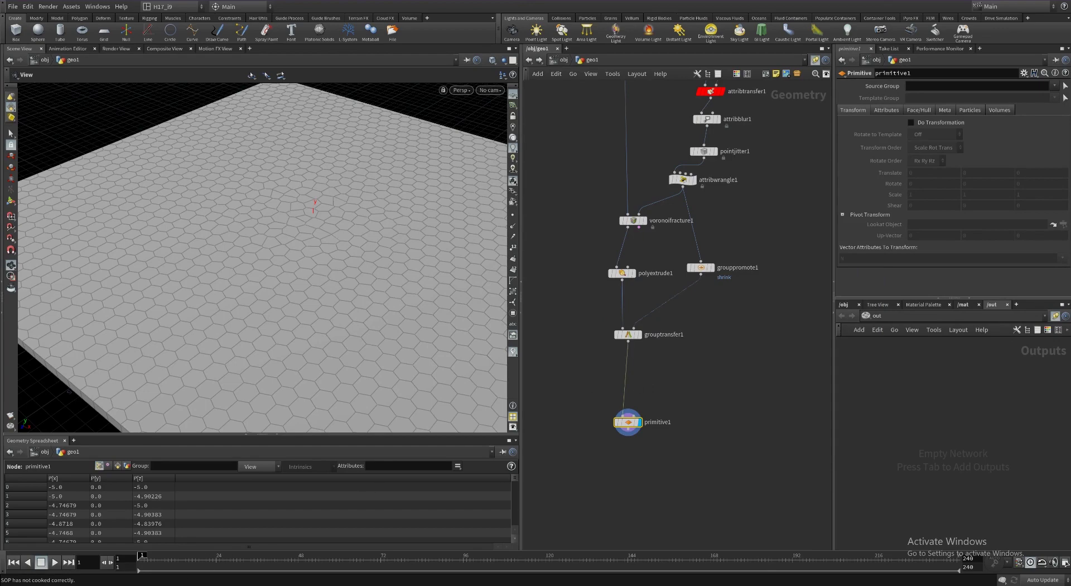
left_click(199, 563)
left_click_drag(199, 565, 213, 564)
Set the Distance Threshold of attribtransfer1 to 2.14 and select grouptransfer1 to show its parameters.
middle_click_drag(696, 234, 671, 333)
left_click(690, 185)
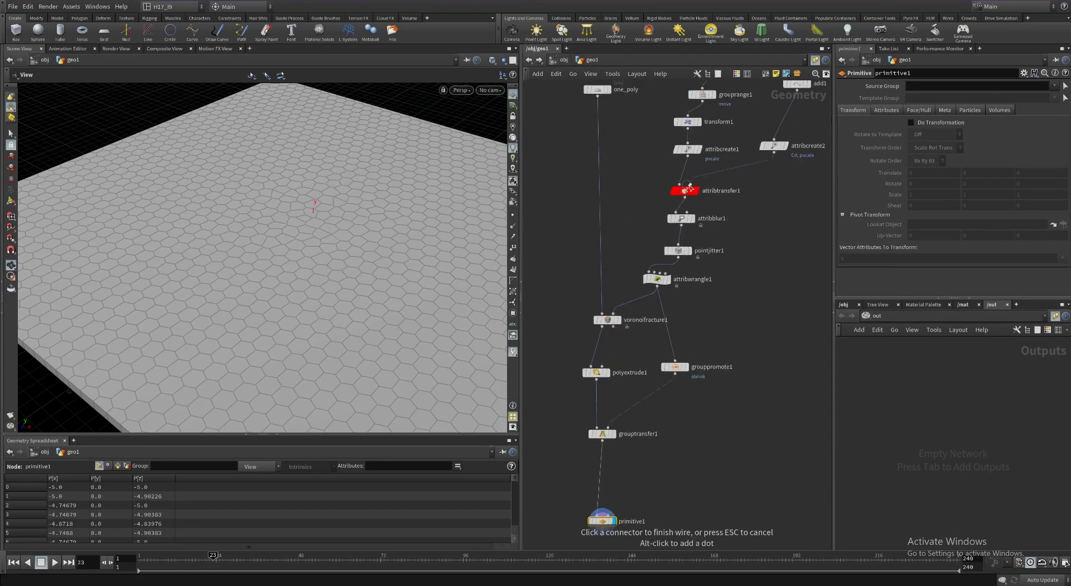
left_click(686, 191)
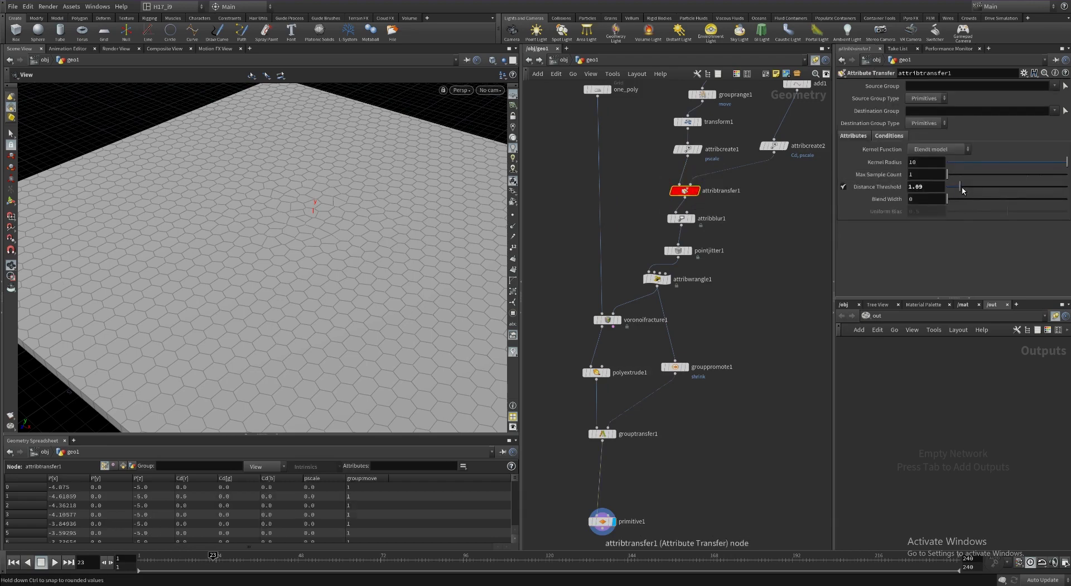
mouse_move(960, 189)
left_mouse_down()
mouse_move(982, 190)
mouse_move(972, 190)
left_mouse_up()
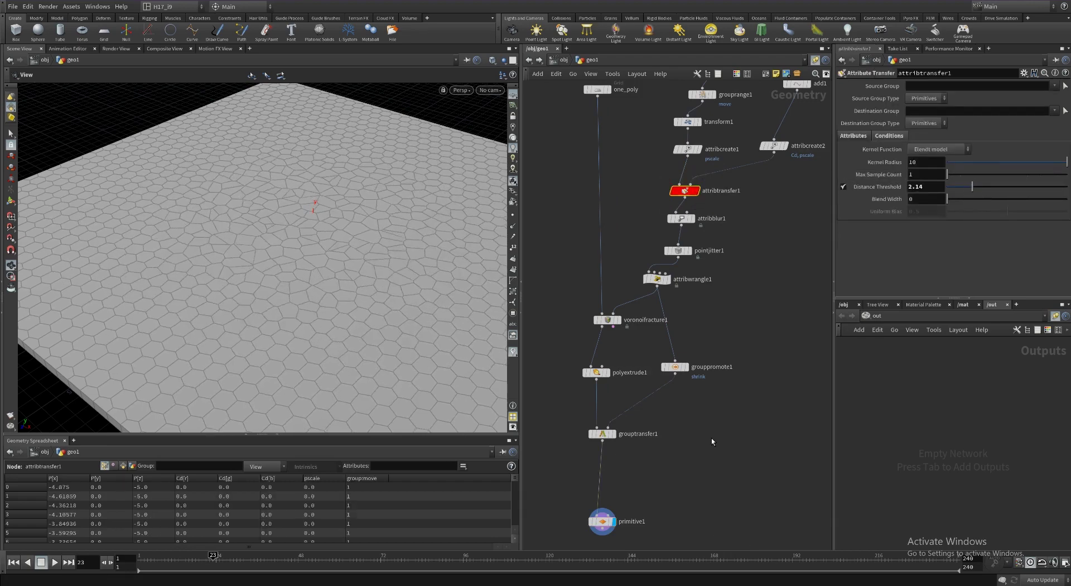
left_click(602, 433)
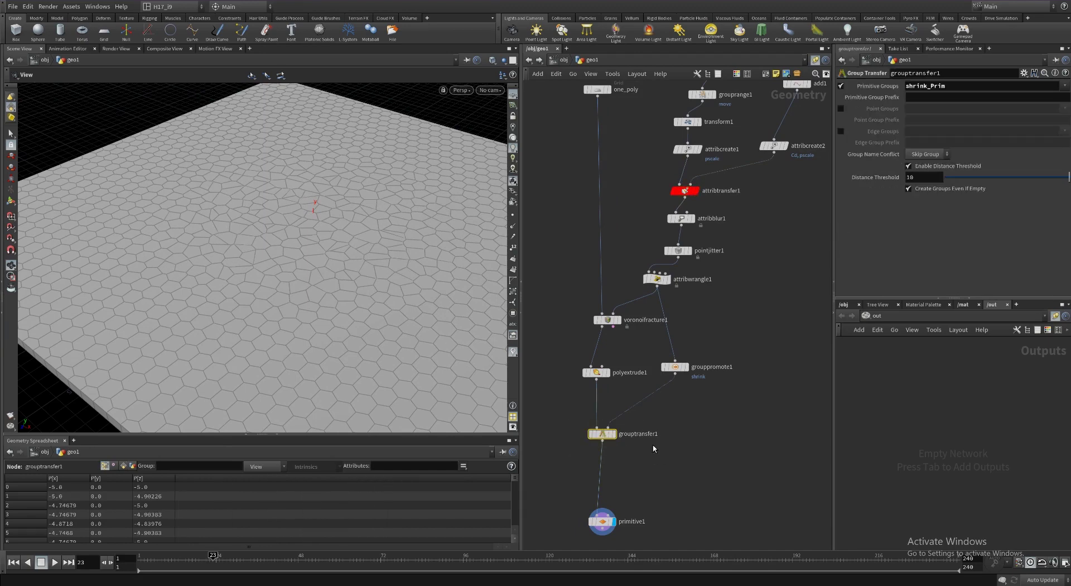
Move primitive1 closer to grouptransfer1, set its Source Group to shrink_Prim, and enable Do Transformation.
left_click(617, 530)
left_click_drag(603, 525, 602, 492)
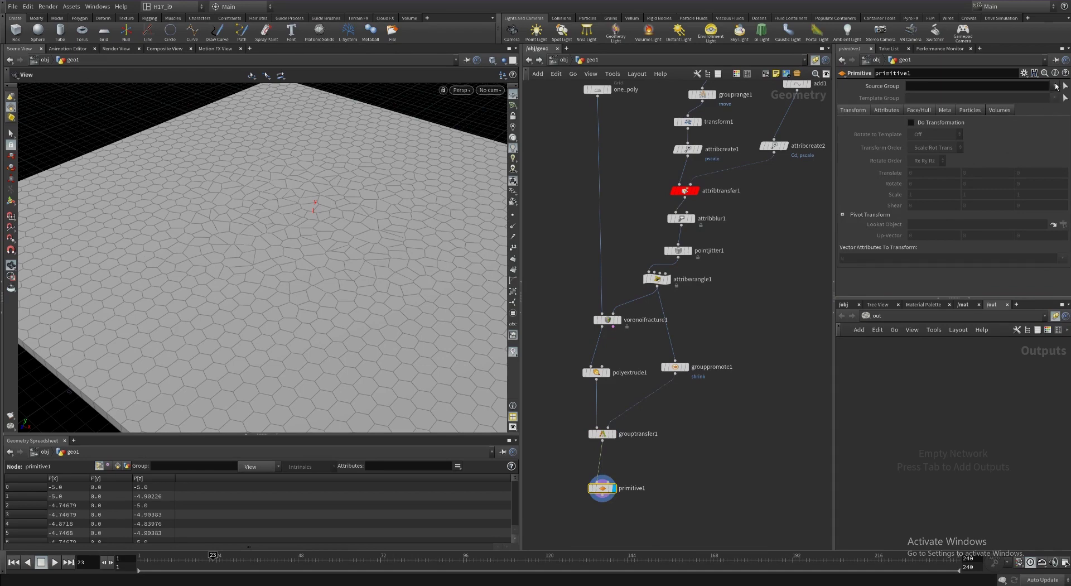
left_click(1054, 86)
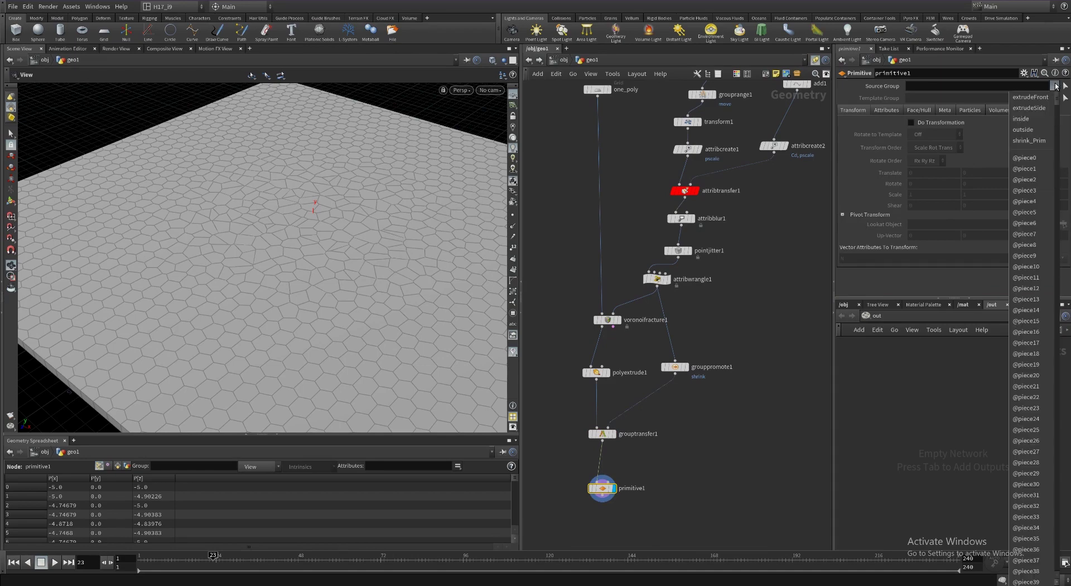
left_click(1027, 141)
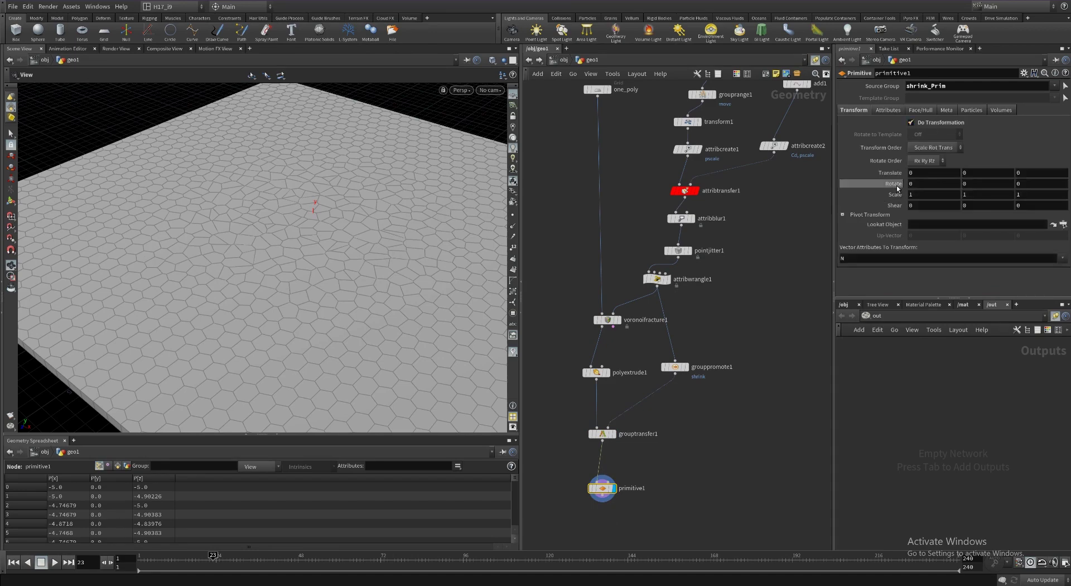
Link primitive1's Z scale to its X scale by relative reference and set the X scale to 0.8.
right_click(919, 194)
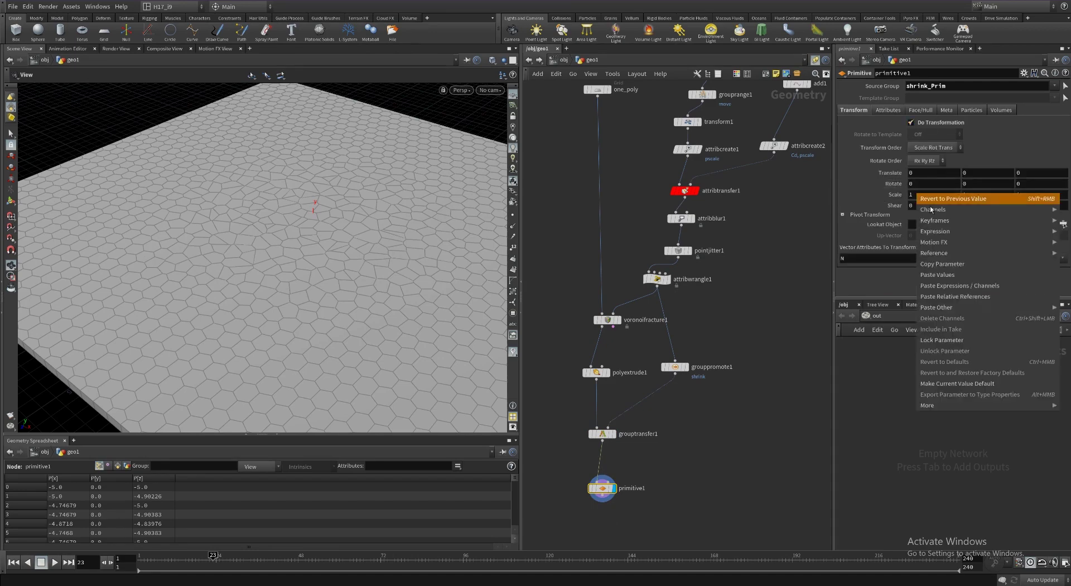
left_click(970, 263)
right_click(1031, 197)
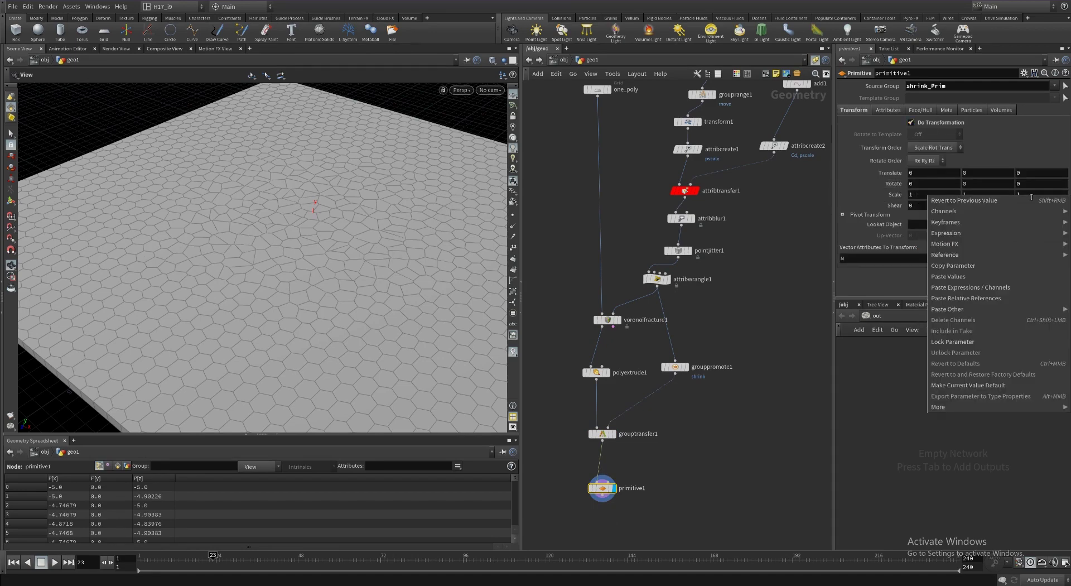
left_click(991, 304)
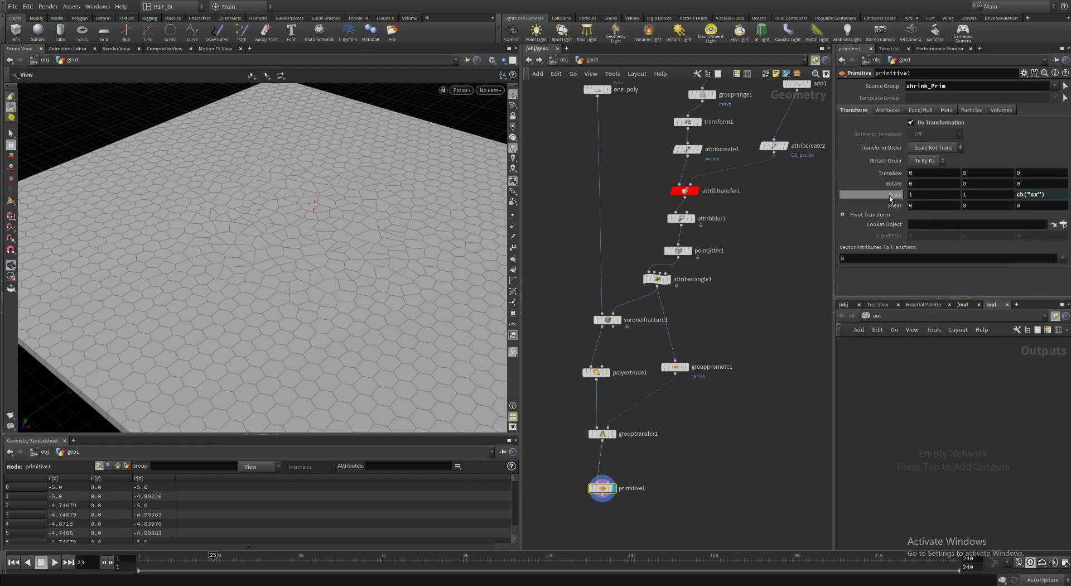
left_click(889, 195)
left_click(915, 195)
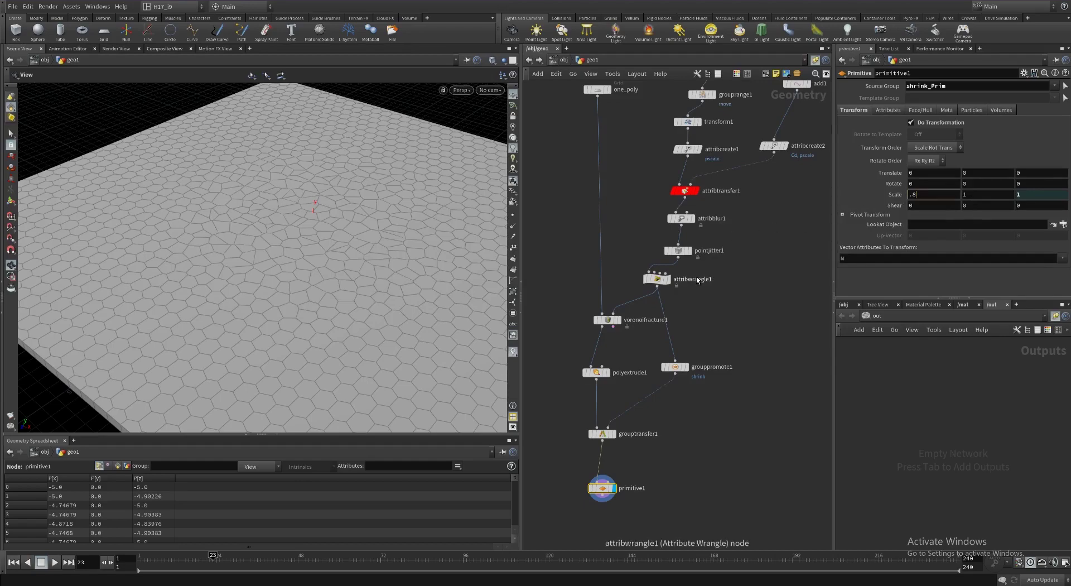
key("Return")
Examine the shrunken cells and their extruded sides from above and at an angle.
left_click_drag(195, 276, 277, 288)
middle_click_drag(322, 200, 303, 224)
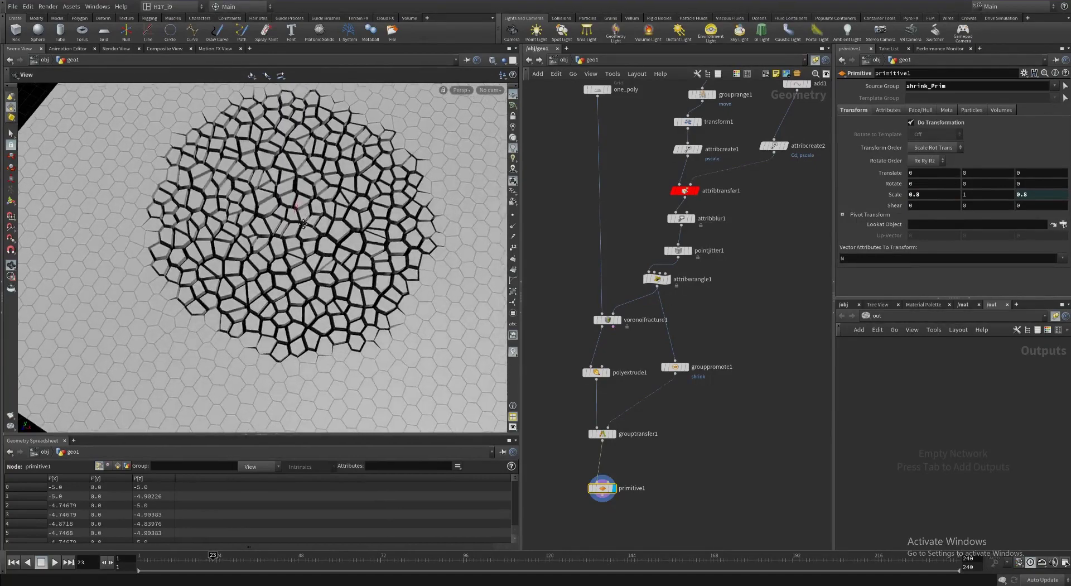
scroll(301, 223, "up", 3)
scroll(332, 210, "up", 3)
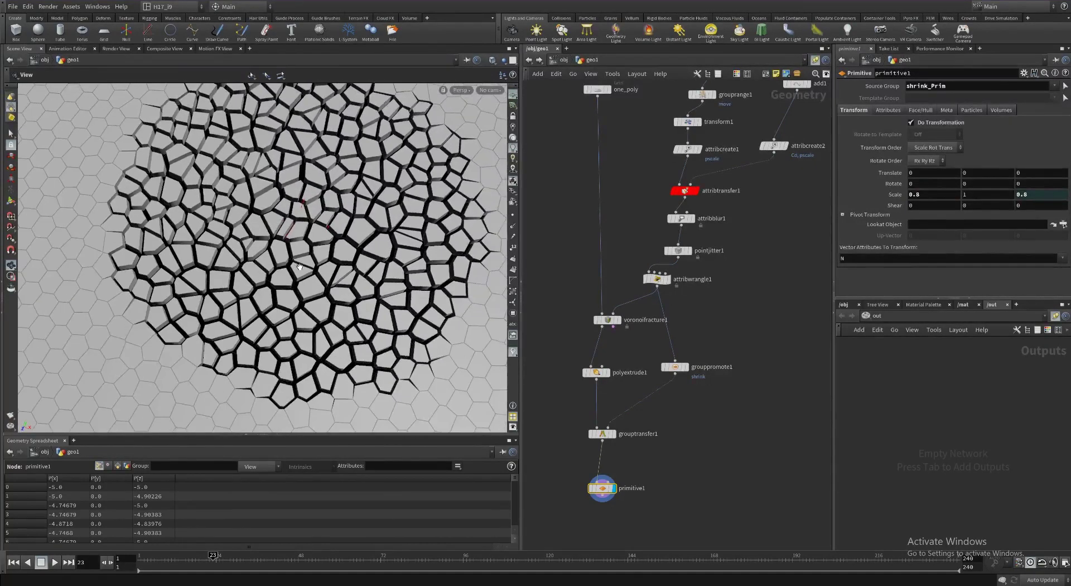
left_click_drag(299, 267, 302, 278)
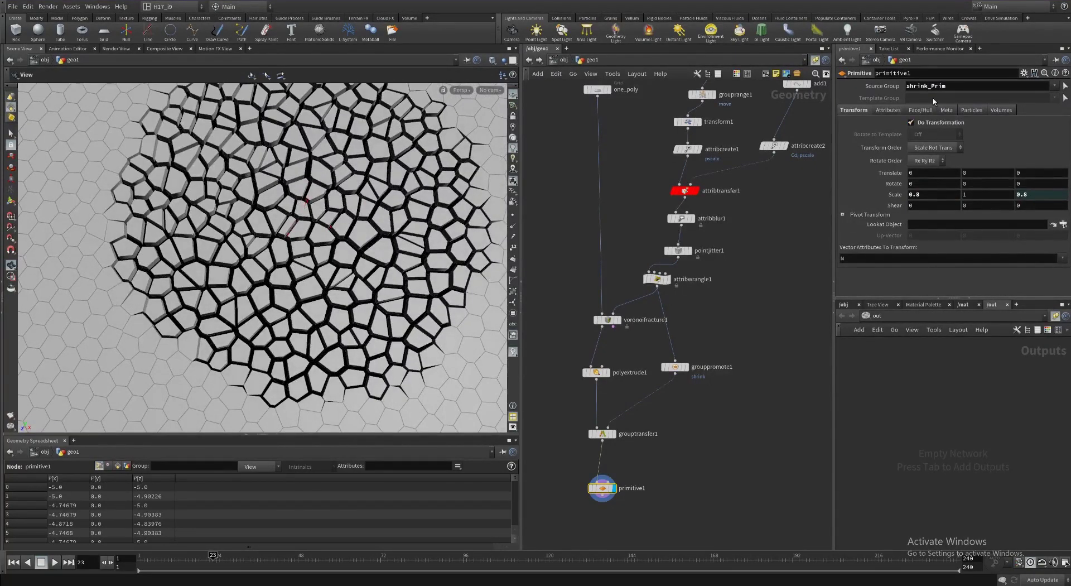
left_click_drag(398, 262, 396, 223, "alt")
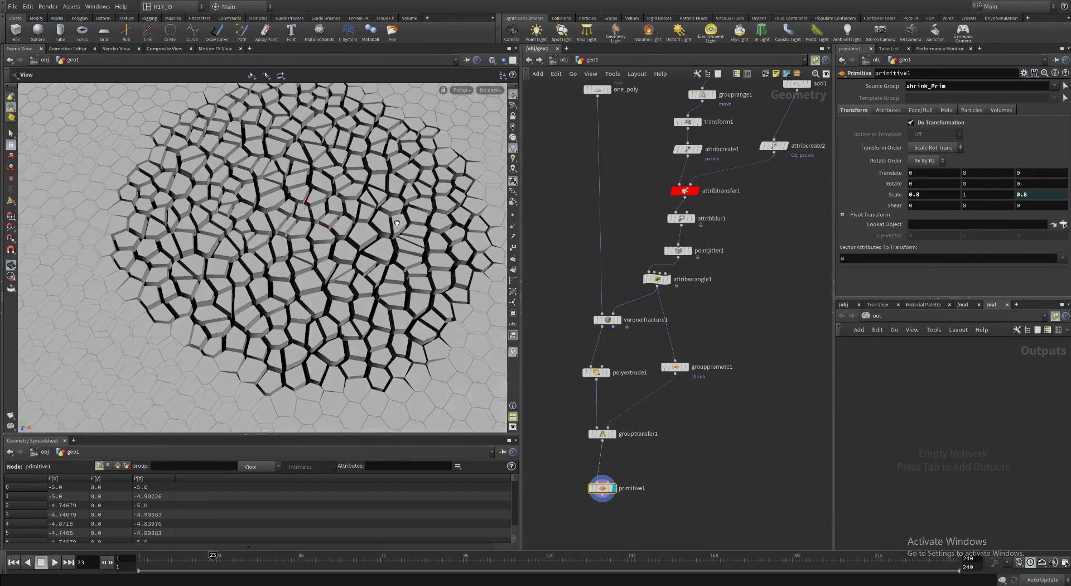
left_click_drag(341, 274, 336, 292)
middle_click_drag(323, 265, 307, 282)
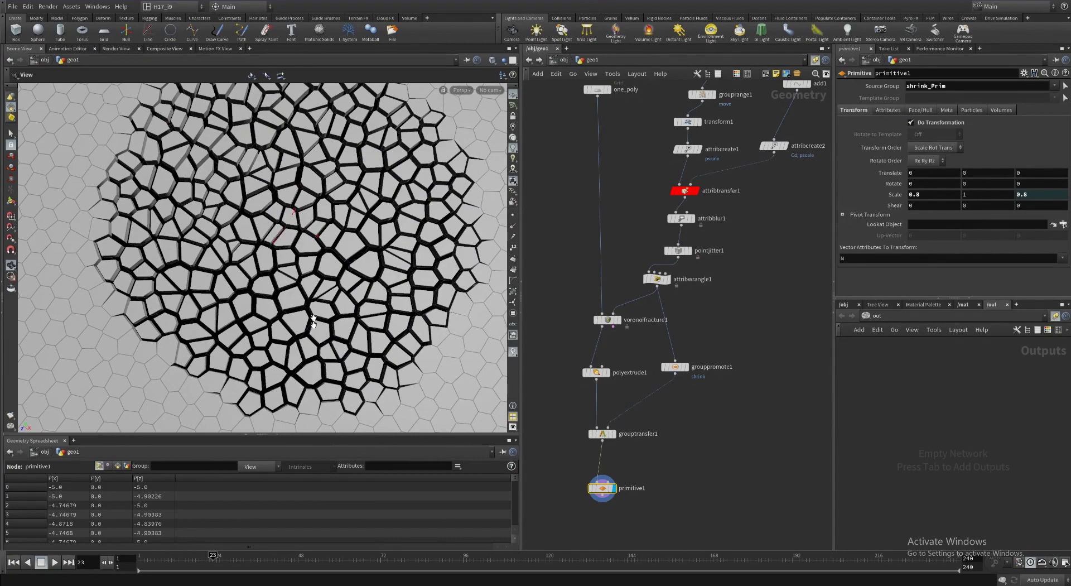
left_click_drag(314, 321, 323, 256, "alt")
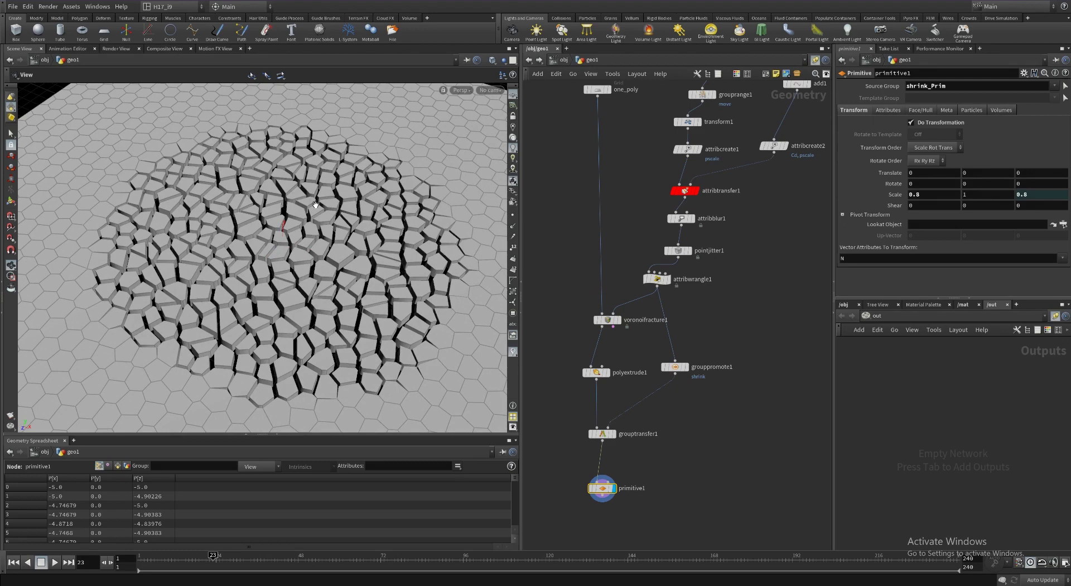
Move primitive1 down to make room below grouptransfer1, display grouptransfer1, and inspect its primitive groups in the node info.
left_click(701, 454)
middle_click_drag(700, 446, 701, 315)
left_click_drag(603, 377, 603, 476)
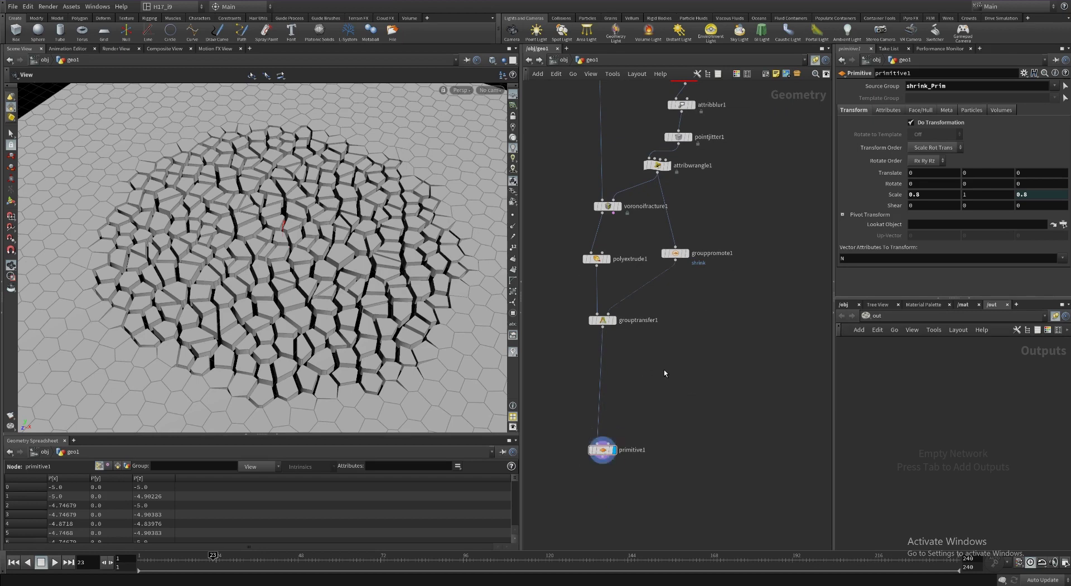
left_click(612, 320)
left_click(602, 320)
middle_click(605, 322)
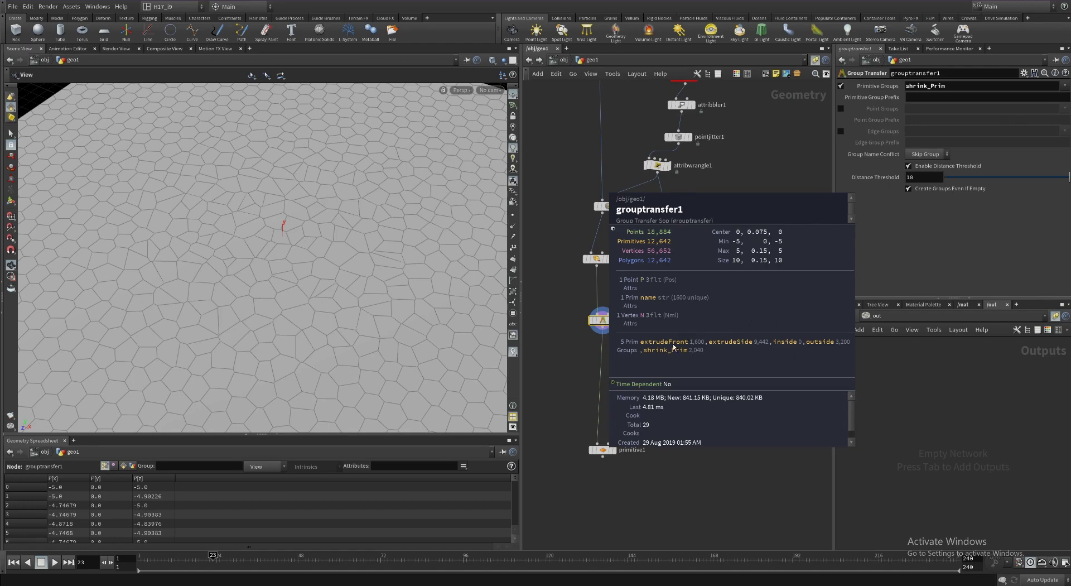
Insert an Attribute Wrangle between grouptransfer1 and primitive1, display it, and set it to run over Primitives.
middle_click_drag(721, 350, 666, 358)
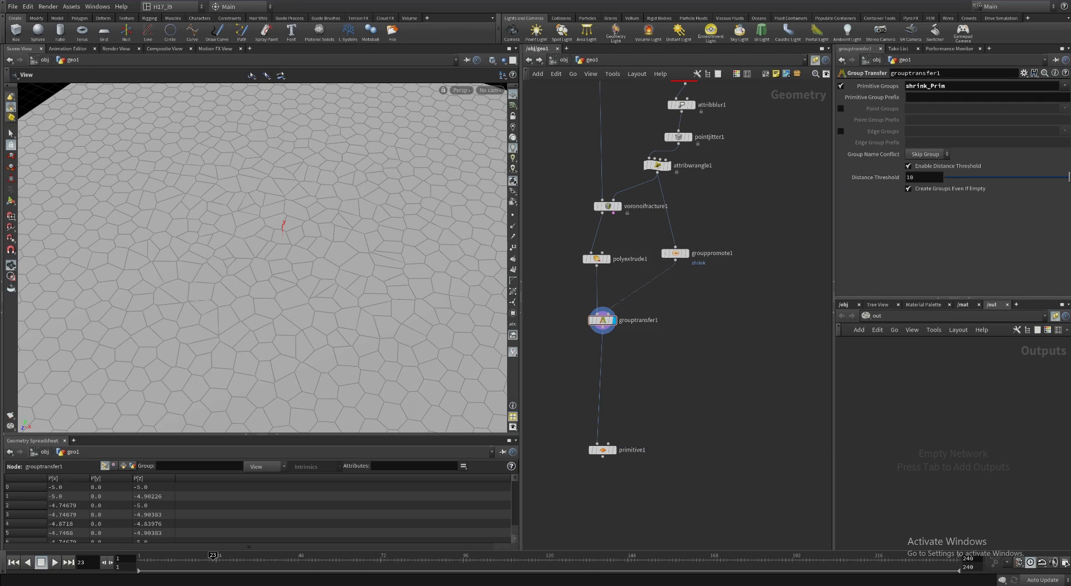
key("Tab")
type("aw")
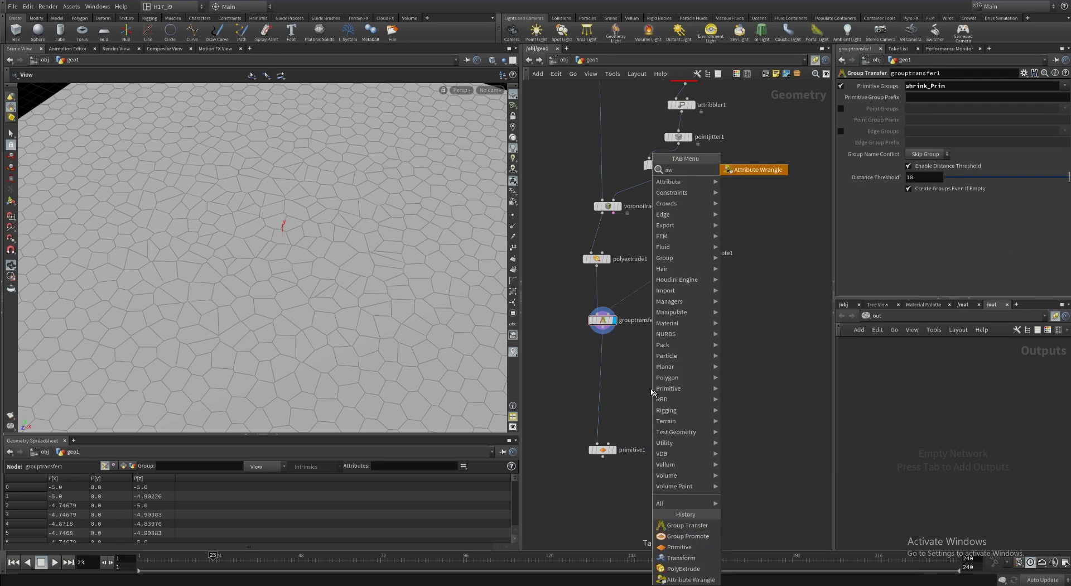
key("Return")
left_click(607, 363)
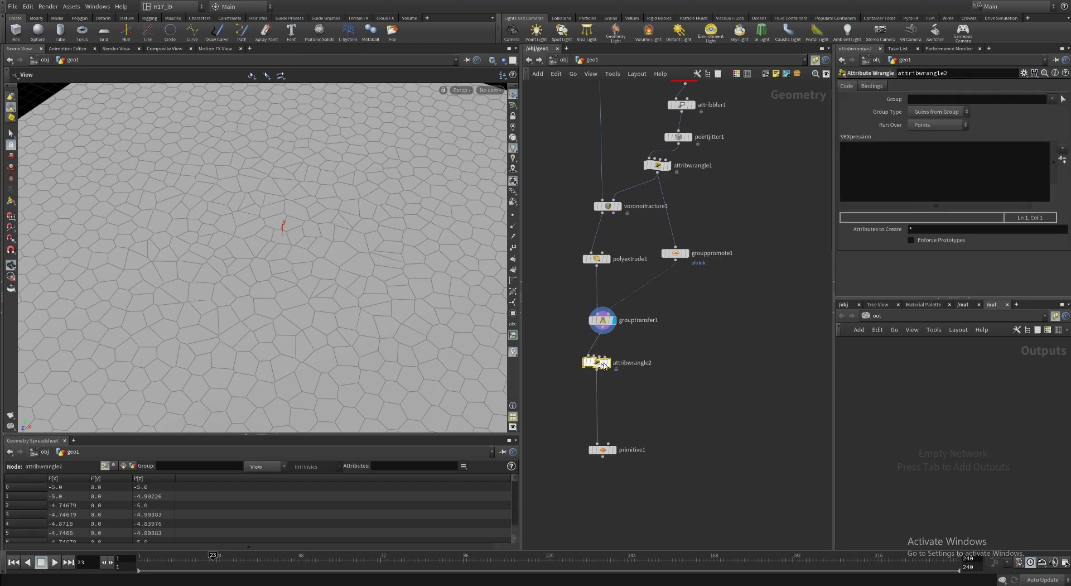
left_click(930, 127)
left_click(925, 147)
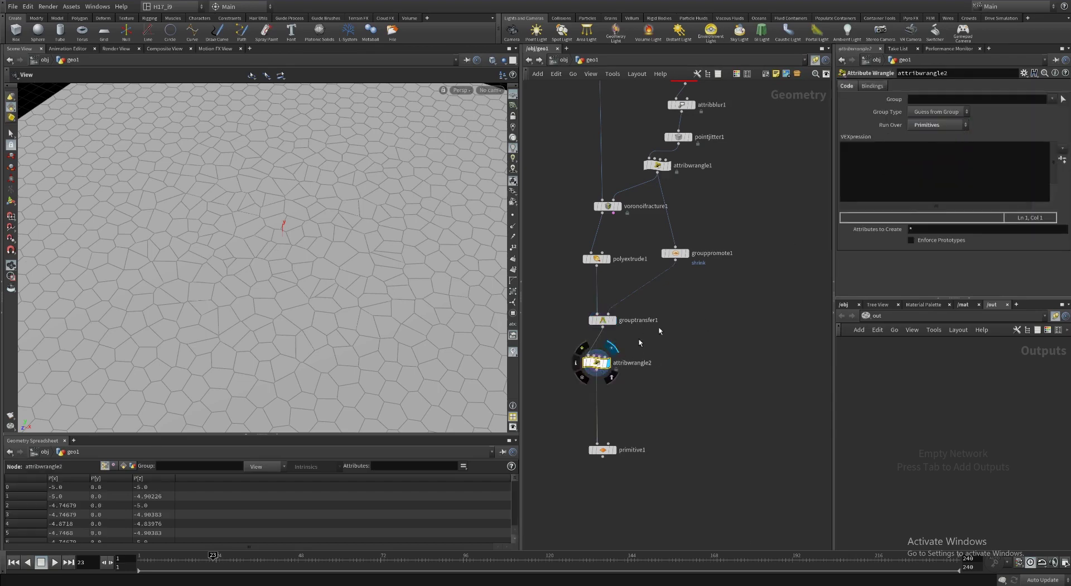
left_click(874, 182)
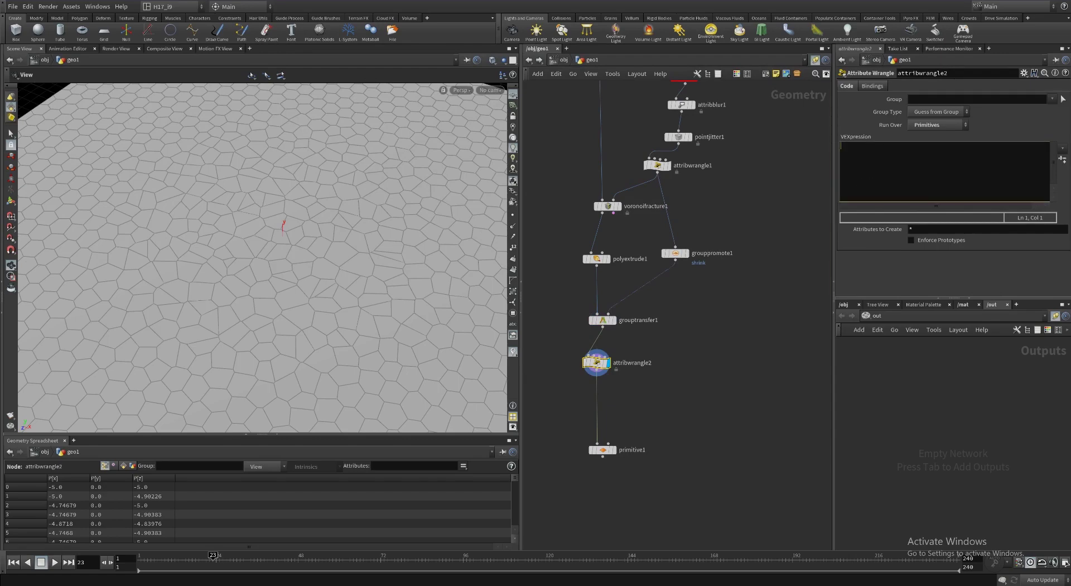
key("ctrl+b")
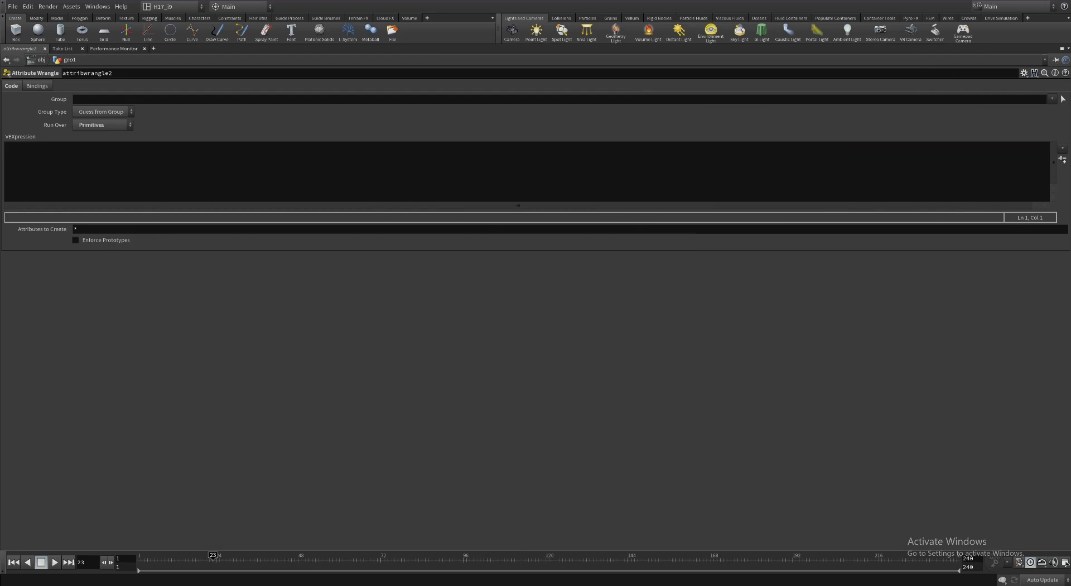
key("ctrl+b")
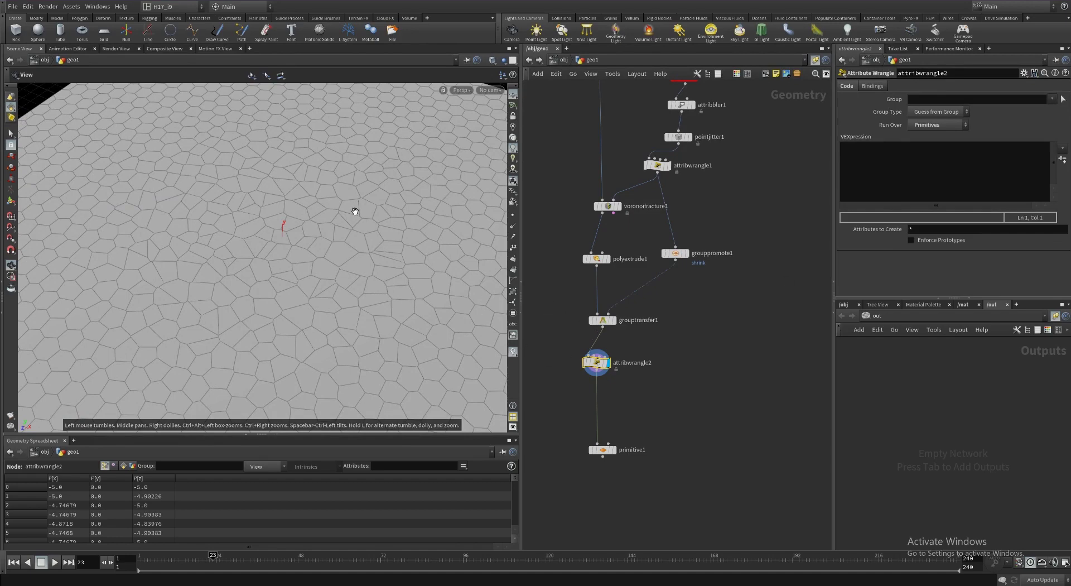
left_click_drag(354, 210, 281, 237)
left_click(868, 172)
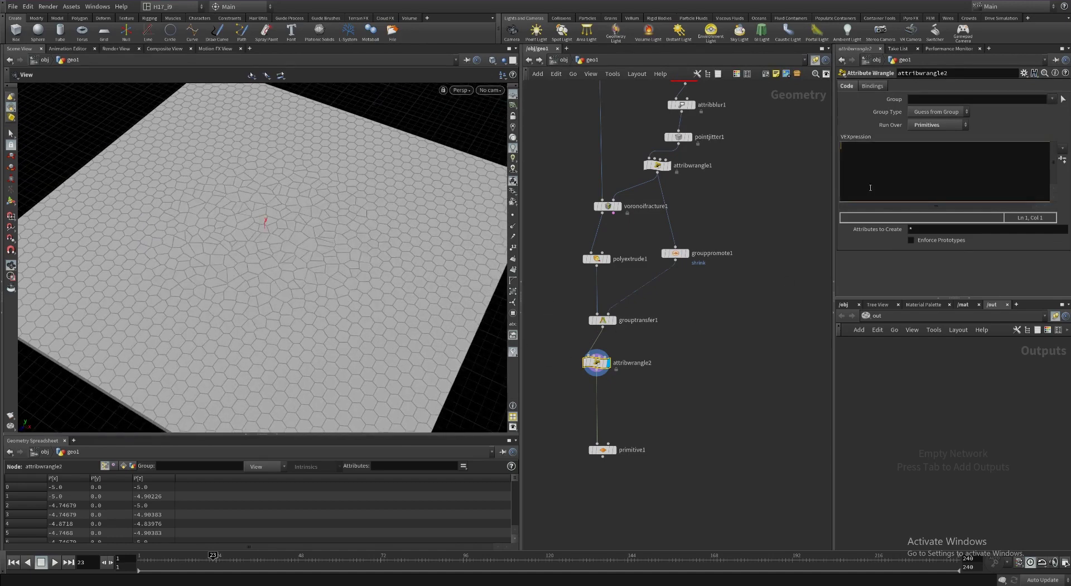
key("alt+e")
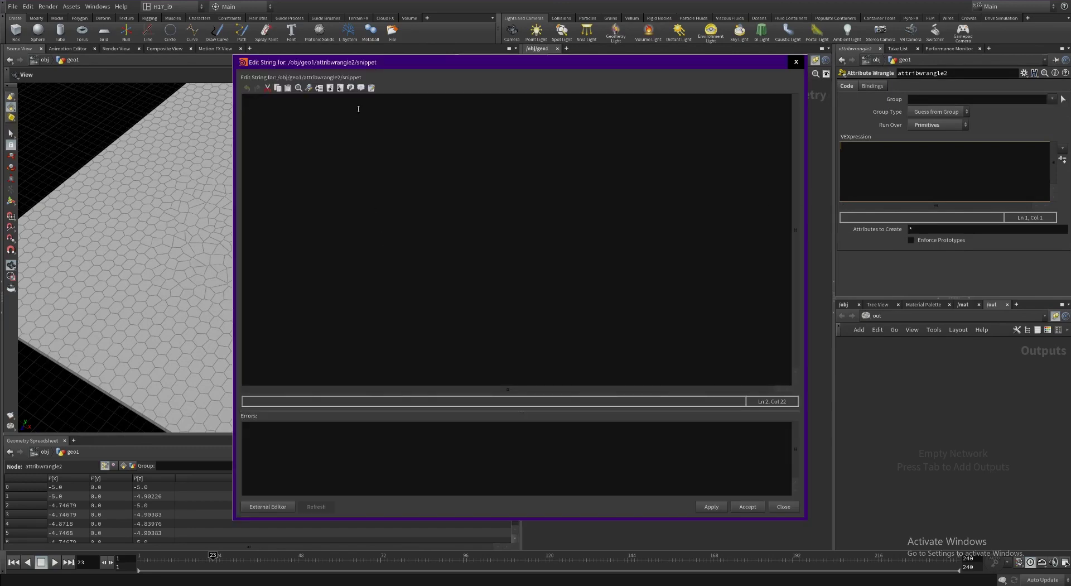
left_click(360, 148)
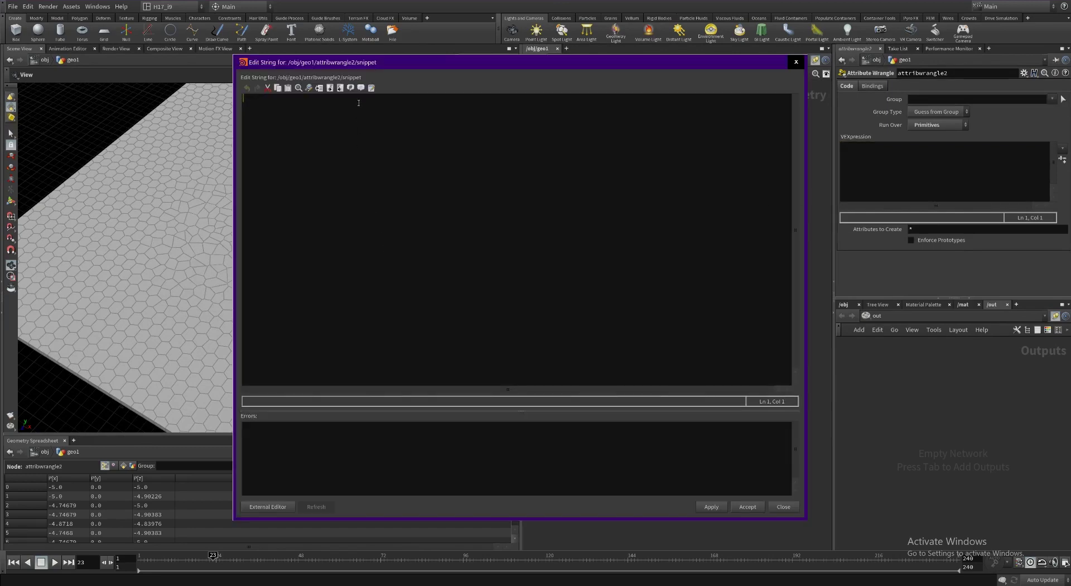
type("if(inprimg")
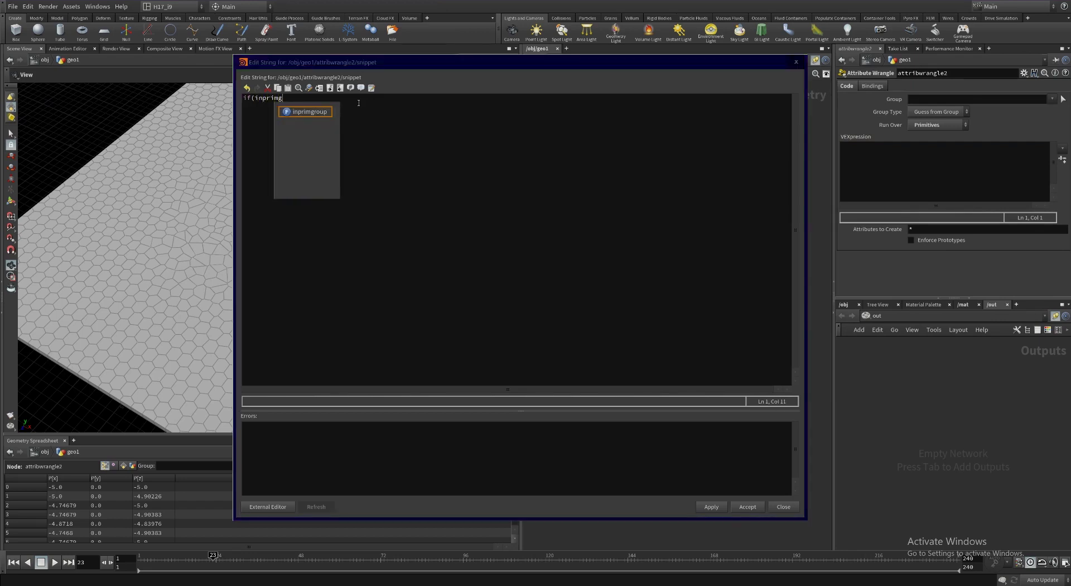
key("Return")
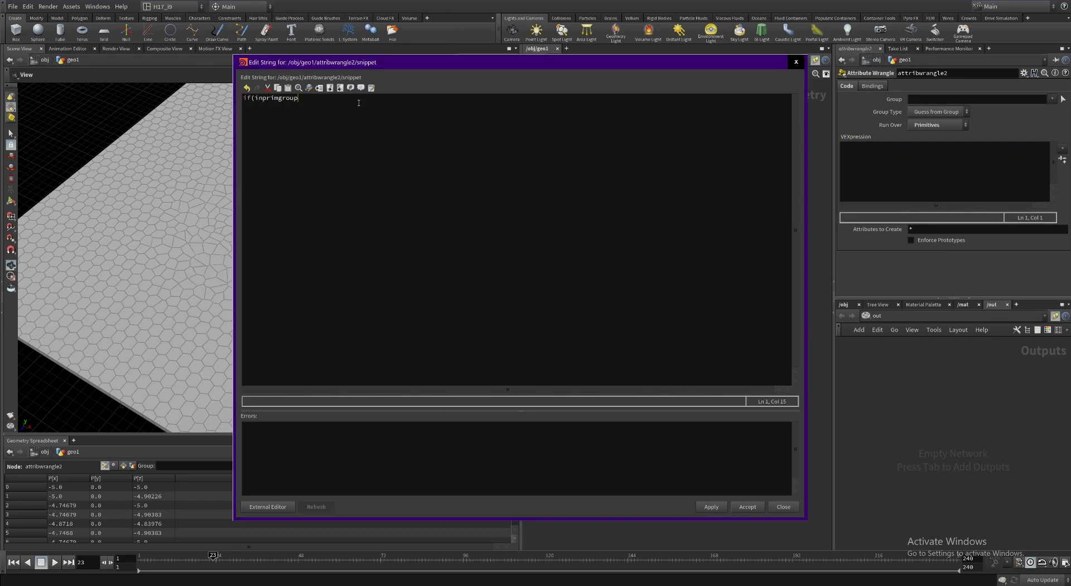
type("(0,\"extrudeFront\",@pr")
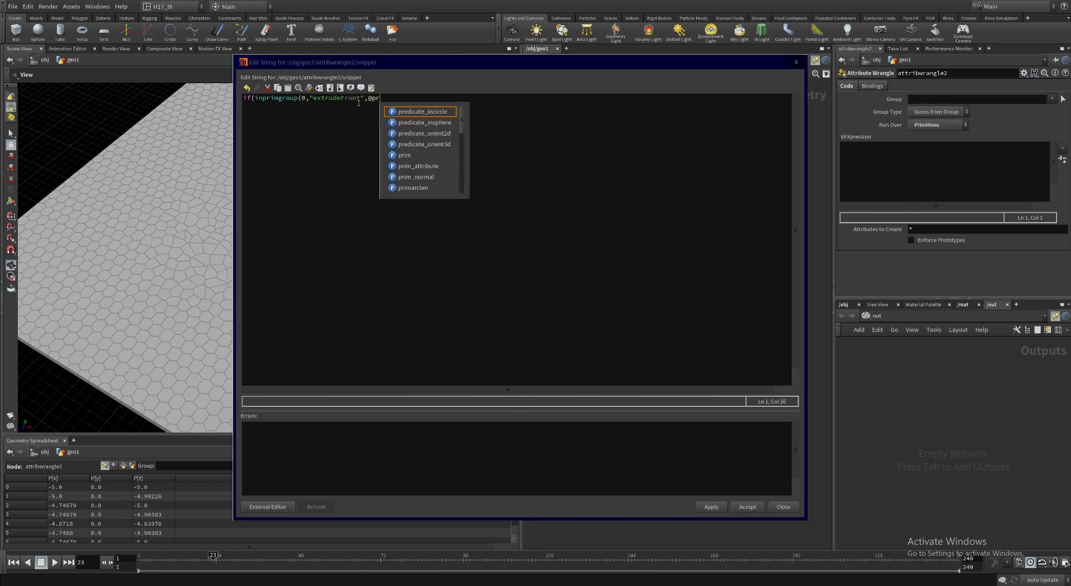
type("imnum")
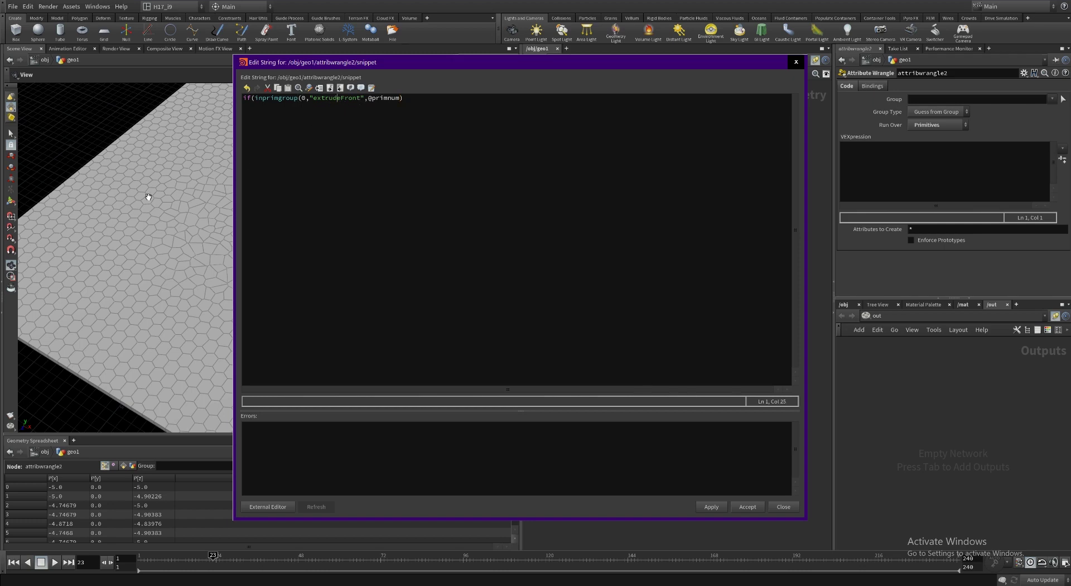
left_click_drag(115, 238, 119, 198)
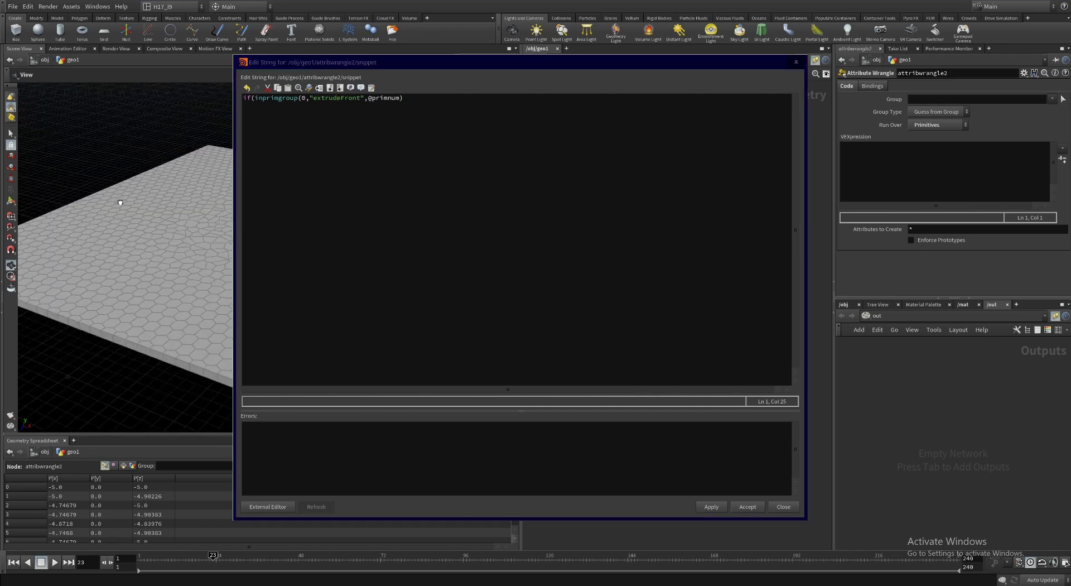
left_click(494, 105)
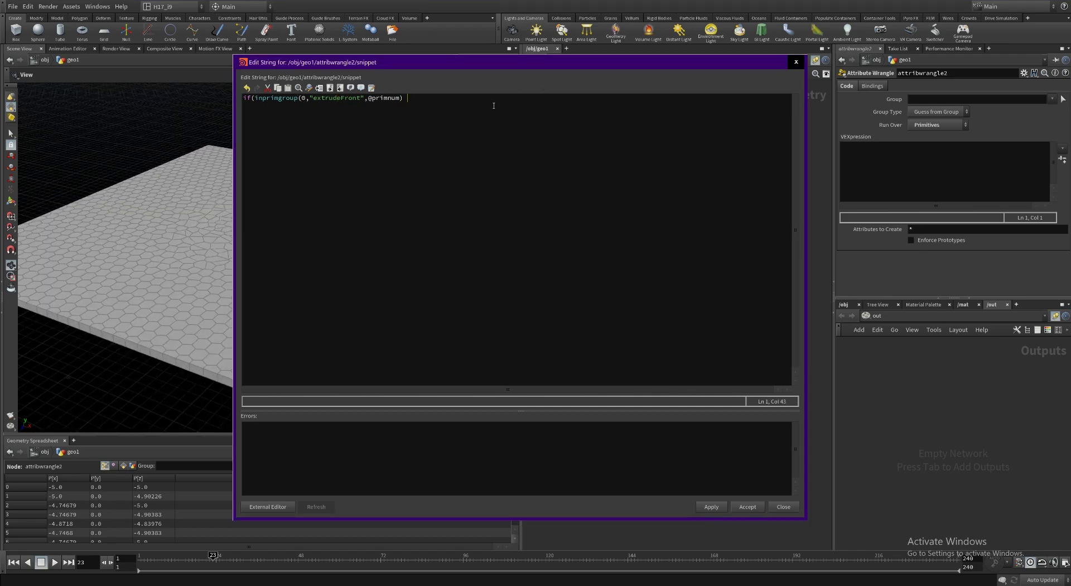
type("&&")
type("im")
key("BackSpace")
type("n")
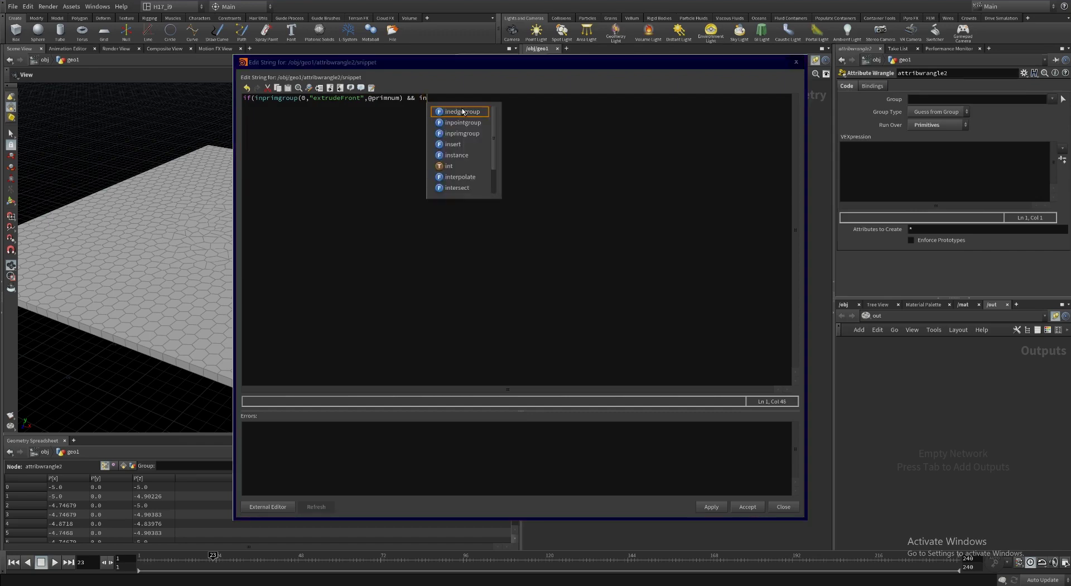
type("prim")
left_click(462, 112)
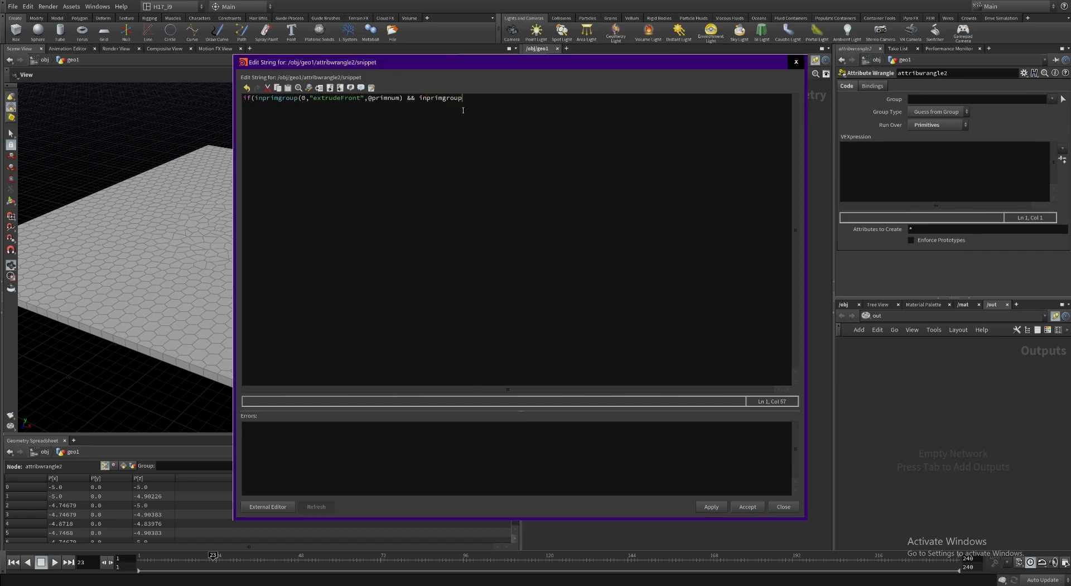
type("(0,\"shrink_Prim\",@primnum)==1)")
key("Return")
key("Return")
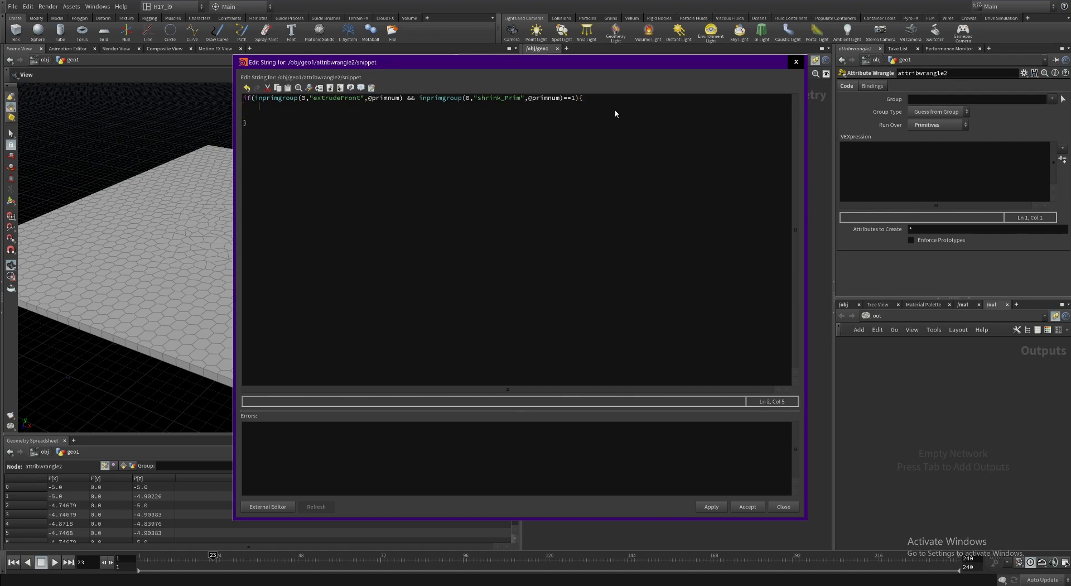
type("@group_primsop=1;")
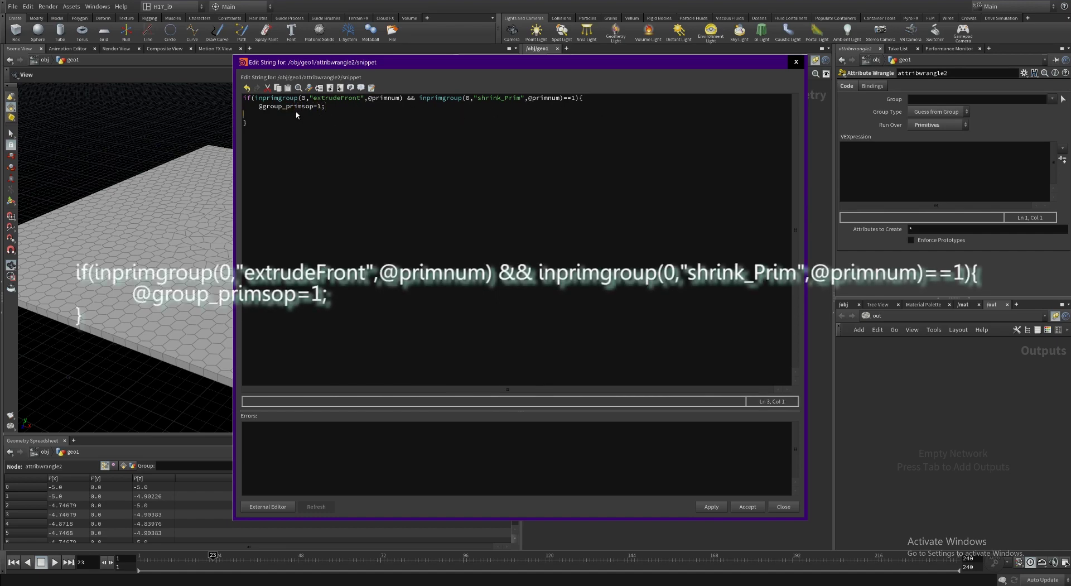
Apply the wrangle's group code, close the editor, check the node's info, and select and display primitive1.
left_click(711, 506)
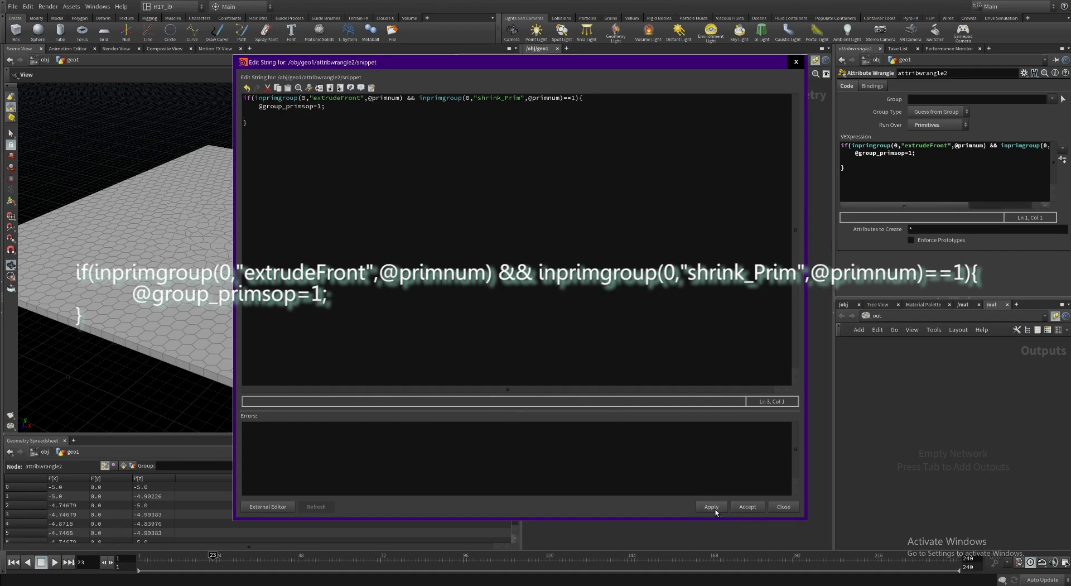
left_click(782, 507)
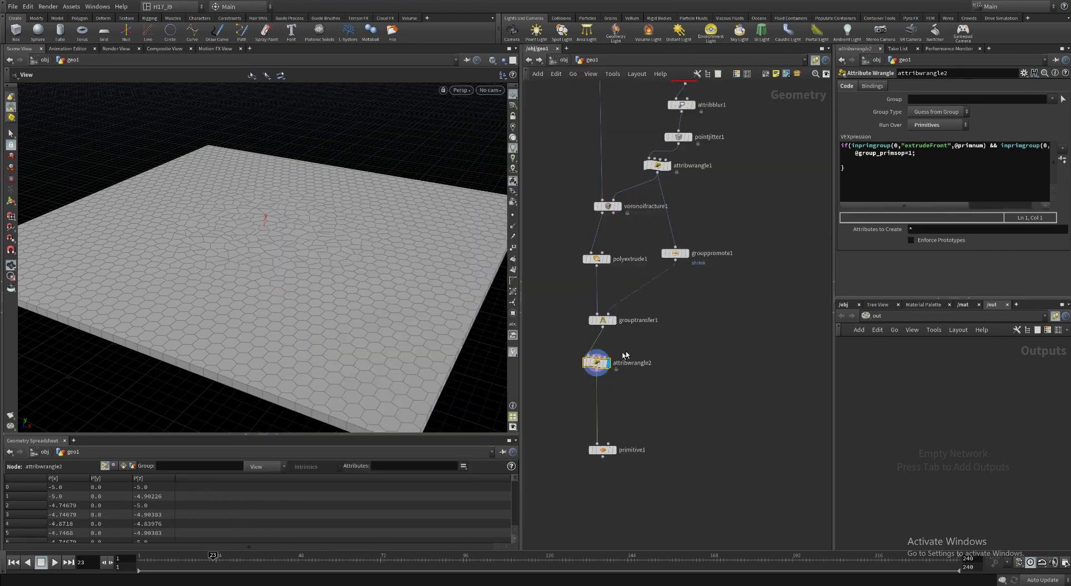
middle_click(597, 365)
left_click(613, 449)
left_click(602, 450)
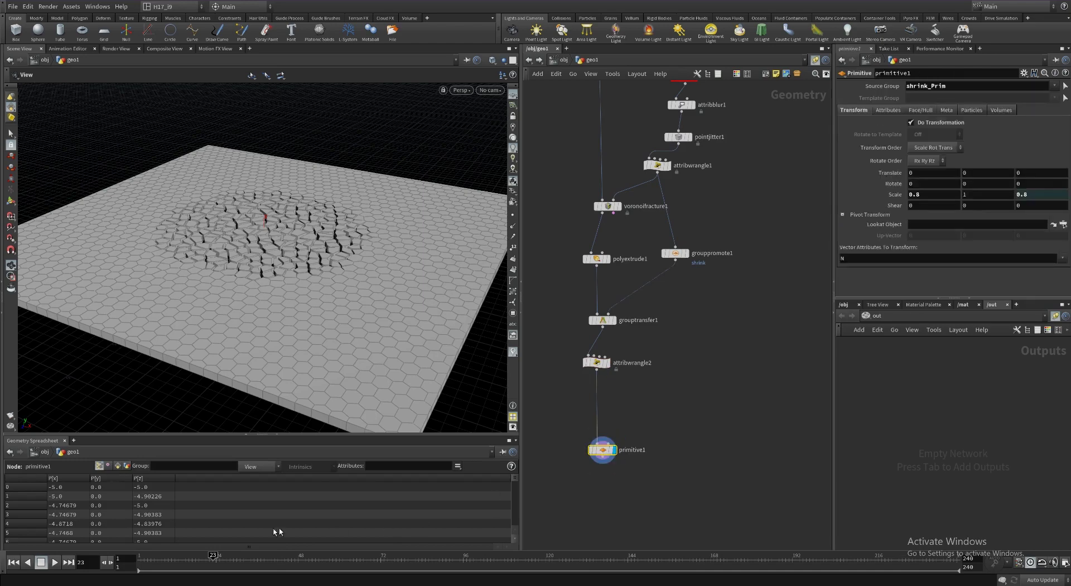
Go to frame 16 and replace primitive1's Source Group with the primsop group.
left_click(189, 559)
left_click_drag(259, 234, 272, 304)
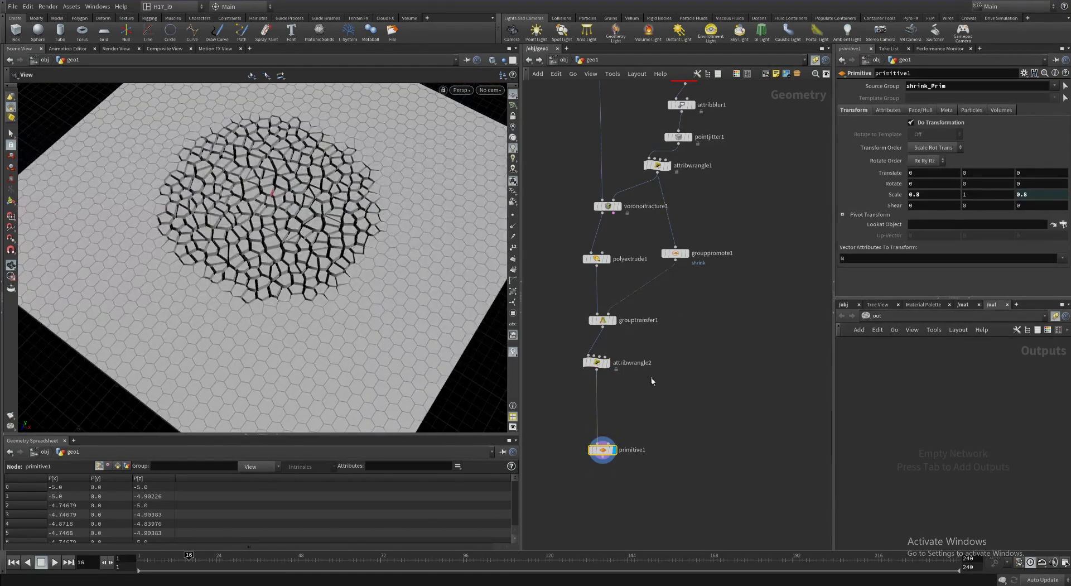
double_click(970, 88)
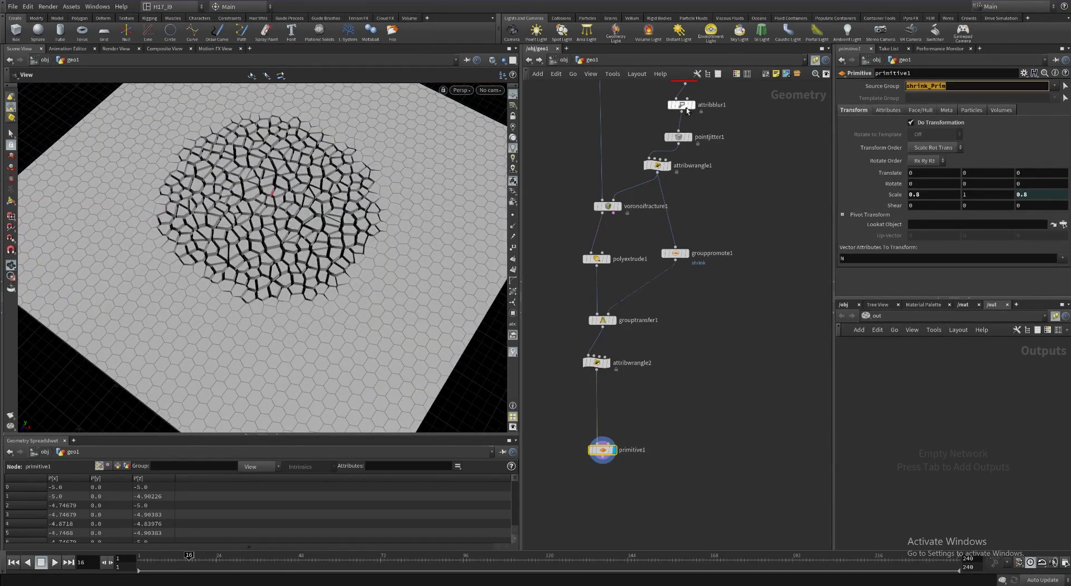
key("BackSpace")
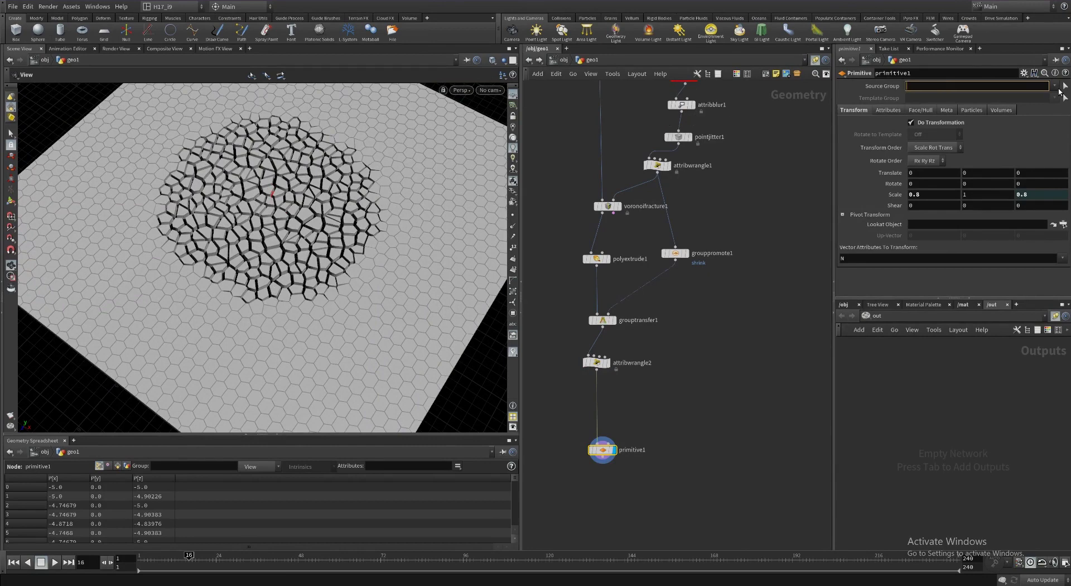
left_click(1054, 86)
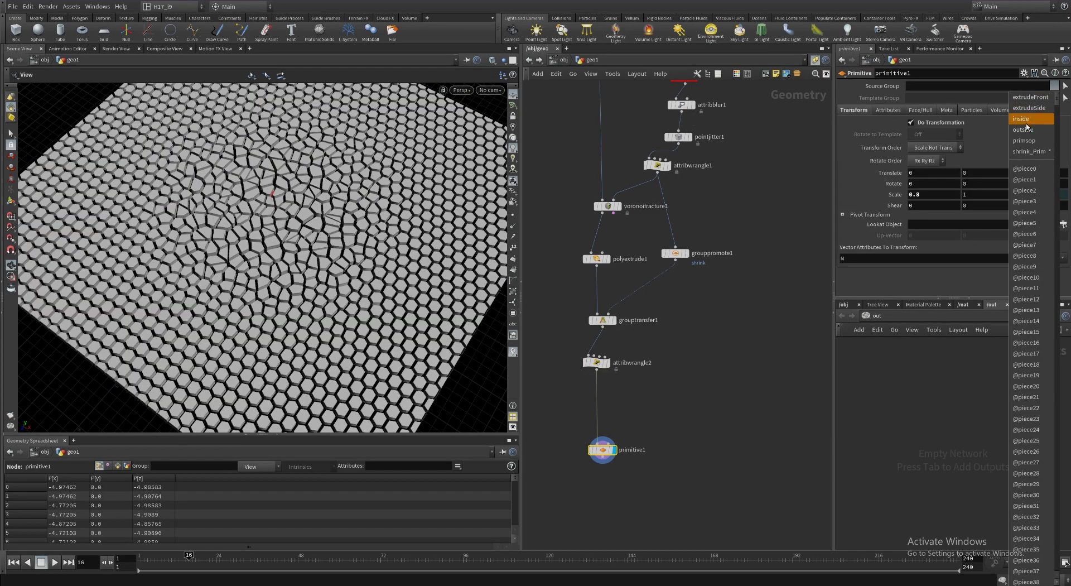
left_click(1014, 140)
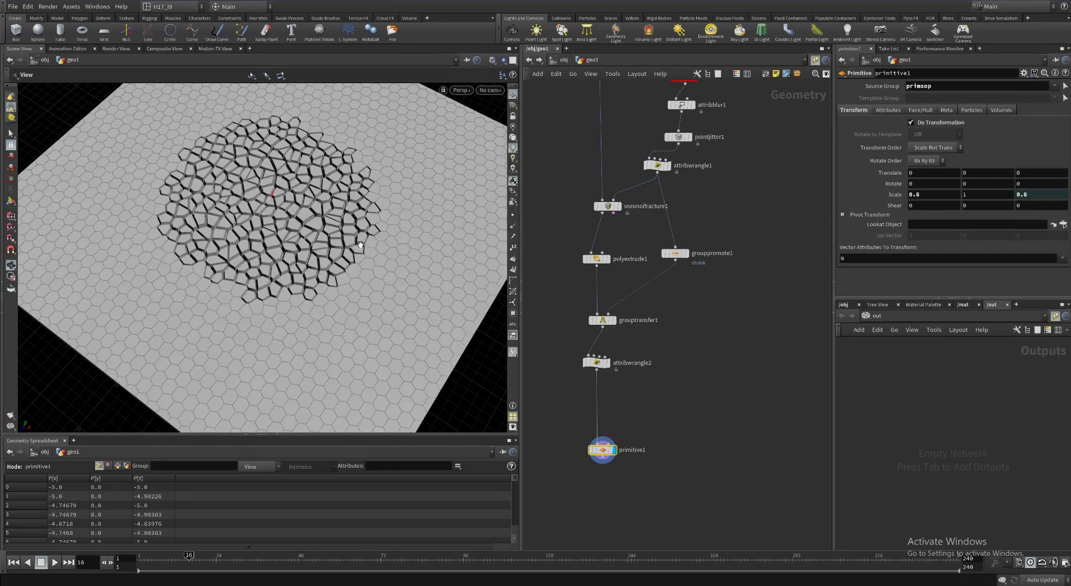
Try a scale of 0.6 in X and Z on primitive1 and inspect the shrunken front faces from several angles.
mouse_move(361, 245)
left_mouse_down()
mouse_move(357, 218)
mouse_move(347, 254)
left_mouse_up()
right_click_drag(232, 257, 387, 243)
right_click(388, 243)
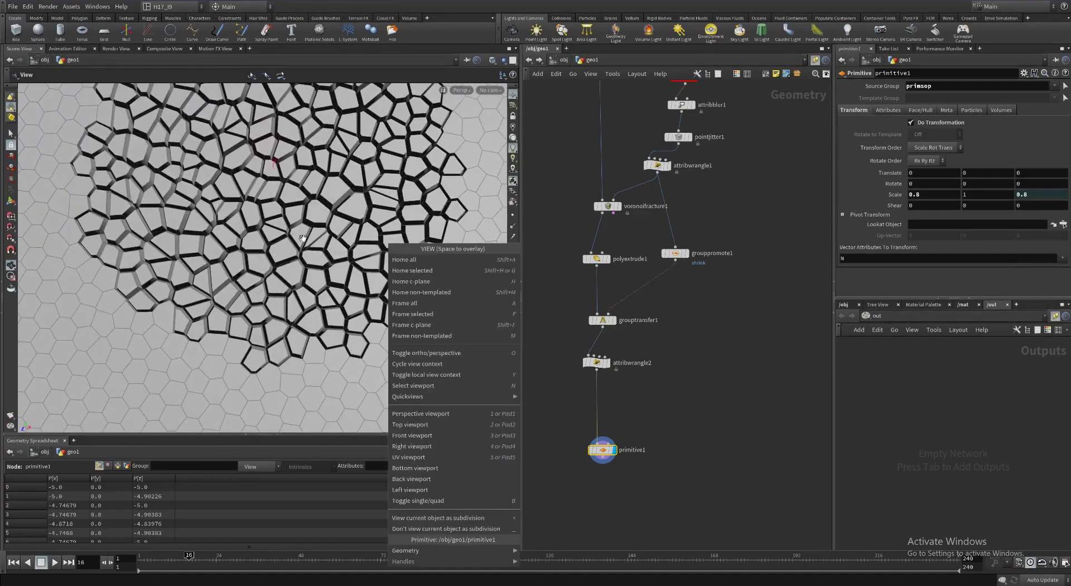
left_click(302, 239)
mouse_move(302, 210)
left_mouse_down()
mouse_move(302, 219)
mouse_move(299, 170)
mouse_move(299, 206)
left_mouse_up()
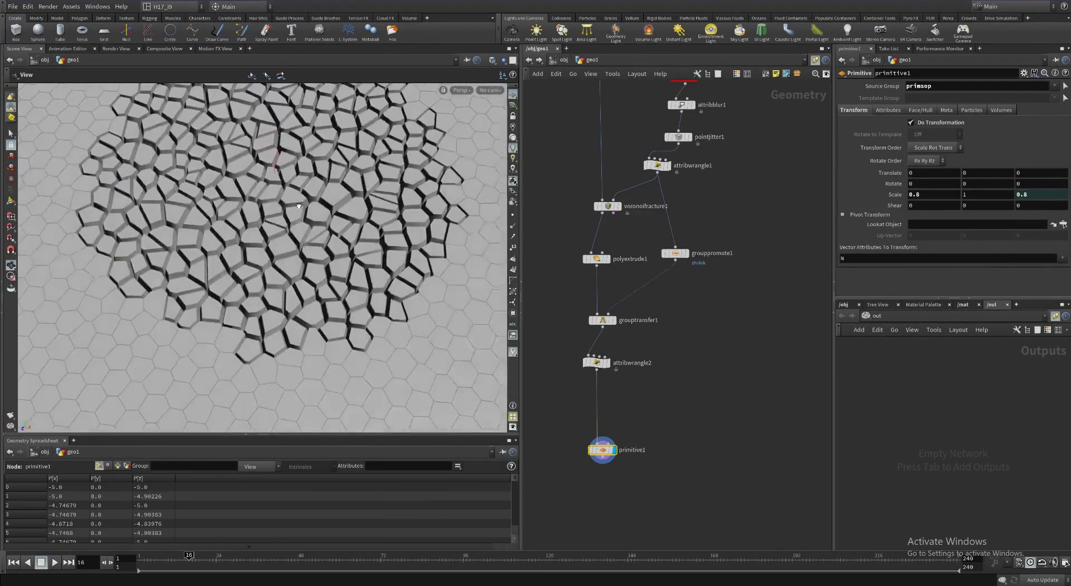
scroll(343, 220, "up", 3)
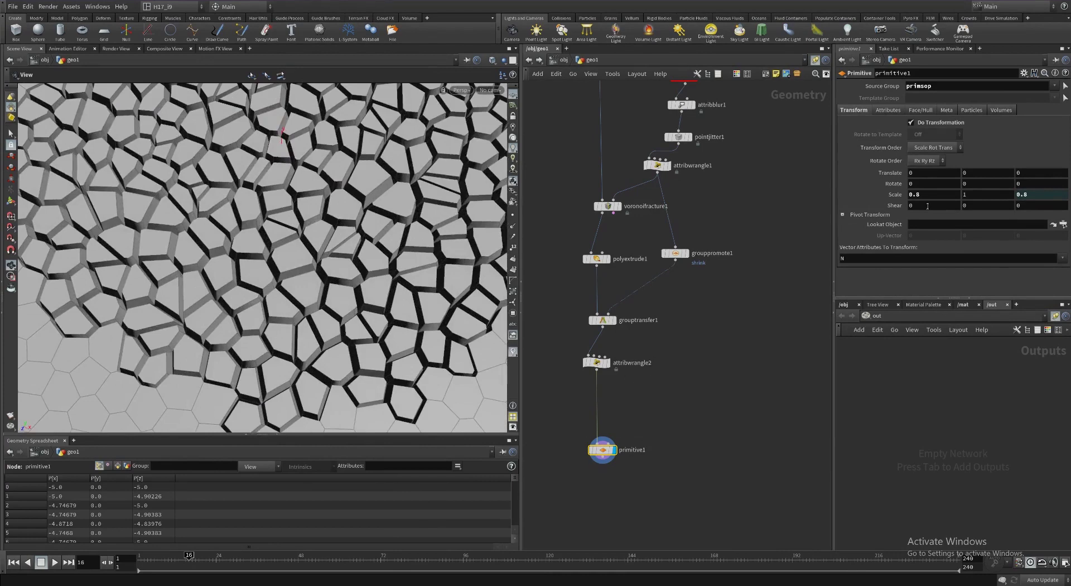
middle_click_drag(929, 198, 909, 202)
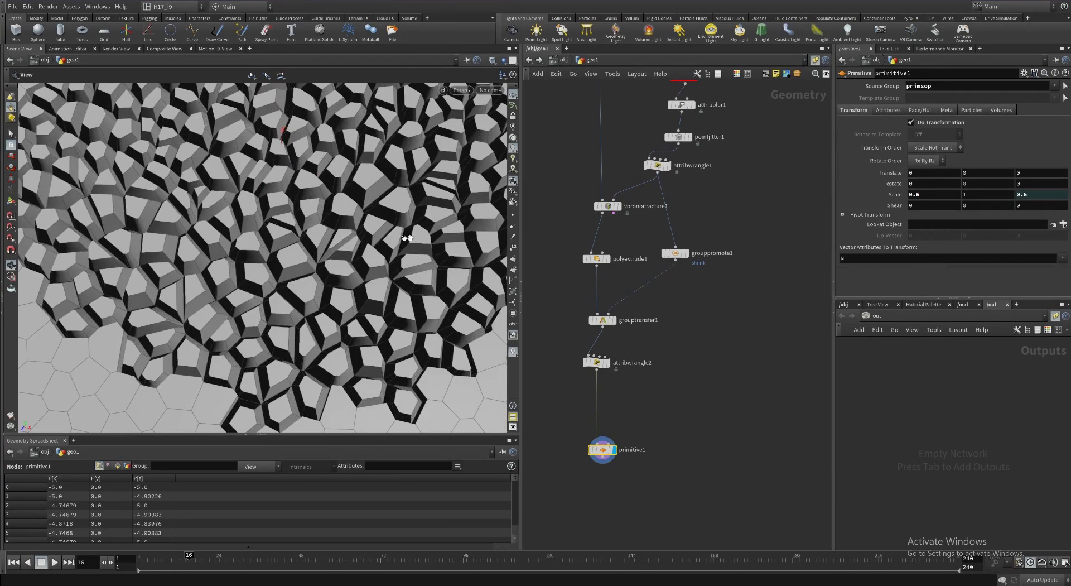
left_click_drag(407, 239, 270, 229)
left_click_drag(324, 283, 370, 245)
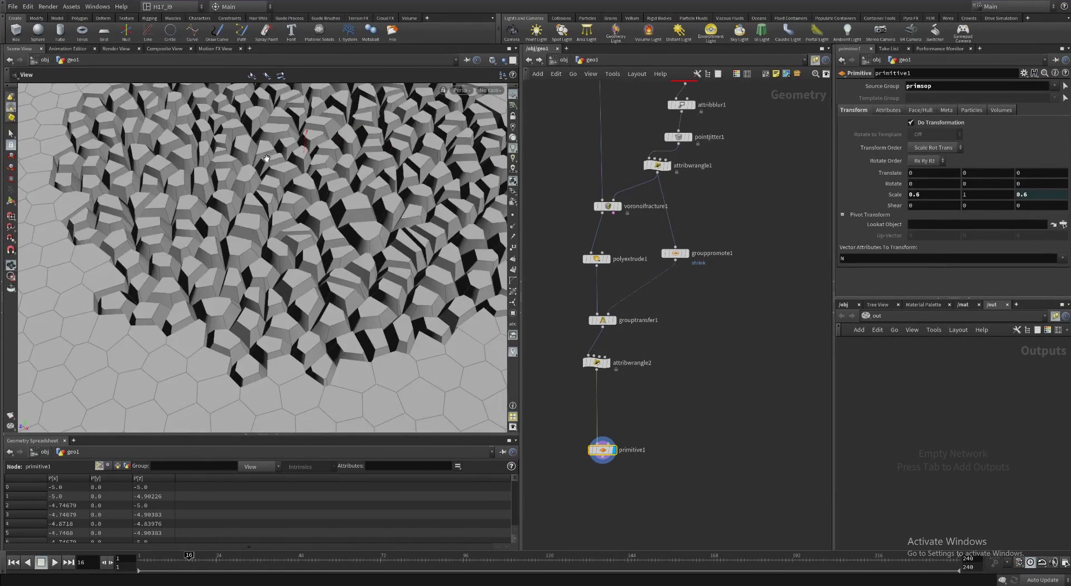
right_click_drag(345, 129, 280, 219)
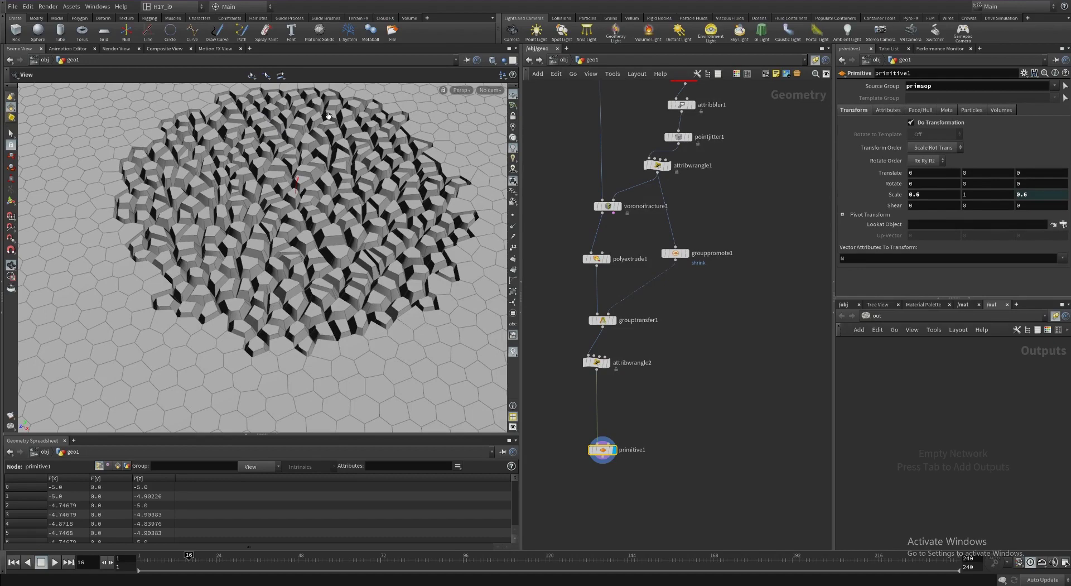
left_click_drag(250, 197, 270, 219)
middle_click_drag(316, 161, 309, 206)
right_click_drag(309, 206, 282, 215)
Return to the first frame and animate attribtransfer1's Distance Threshold with the expression $T.
key("ctrl+Up")
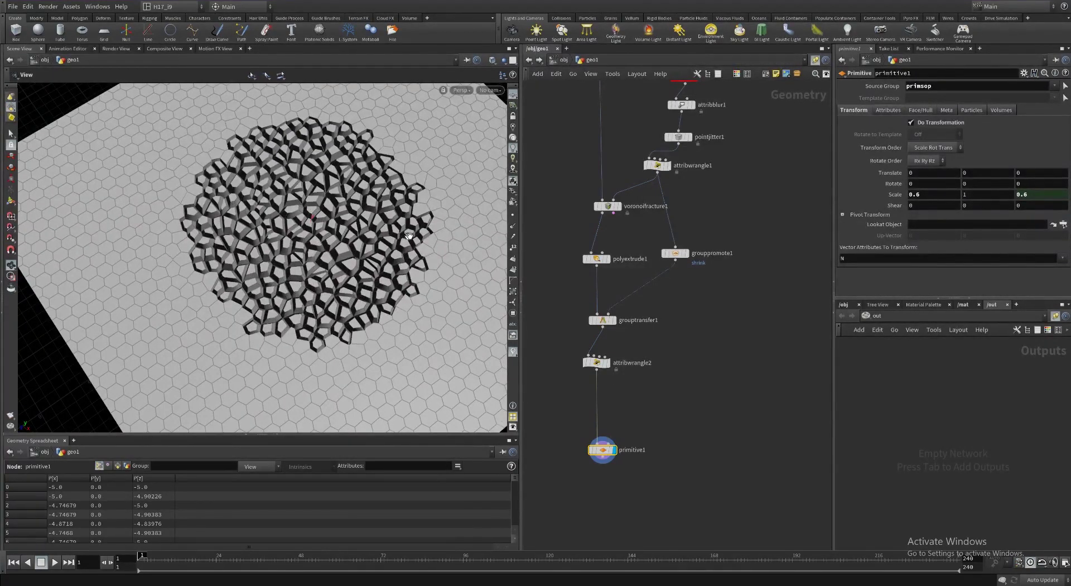
middle_click_drag(722, 190, 711, 253)
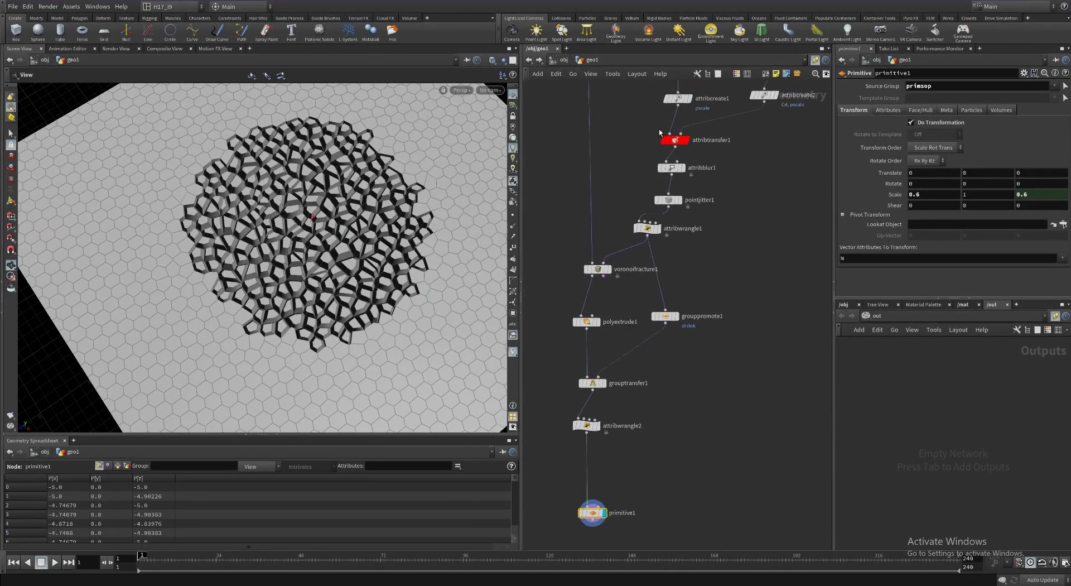
left_click(674, 139)
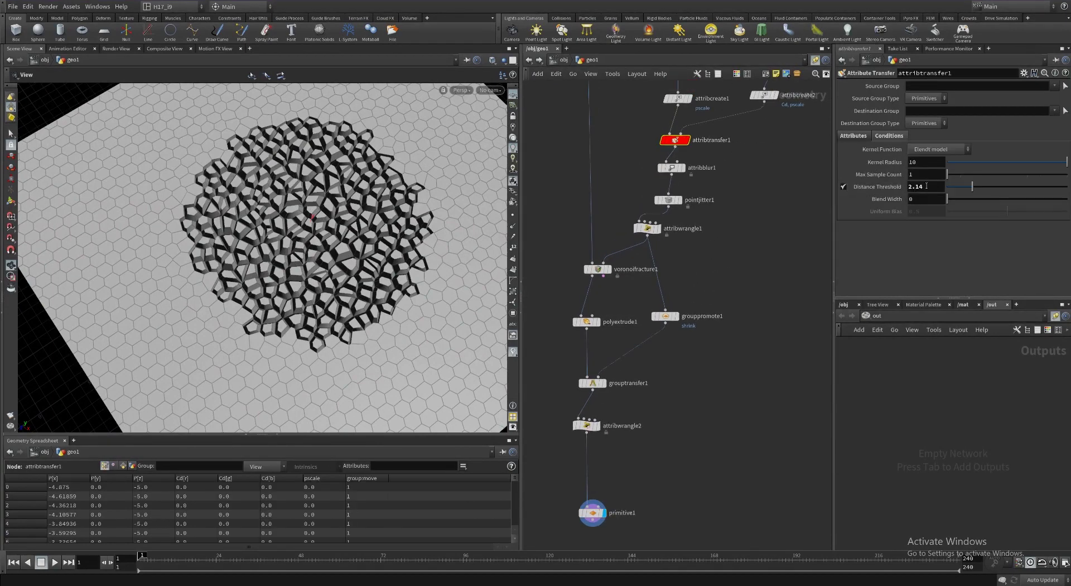
type("0")
type("$T")
key("Return")
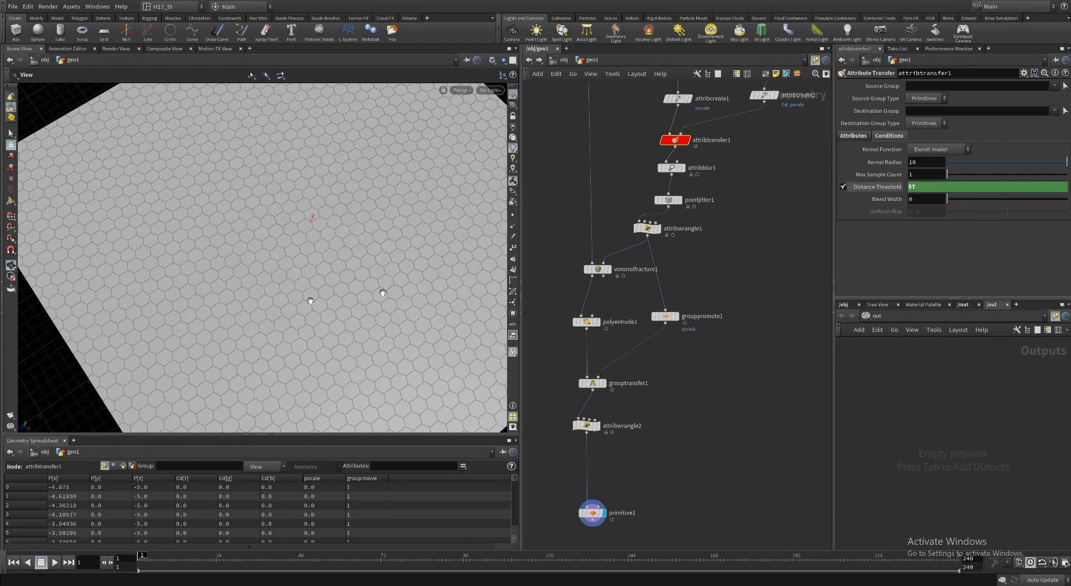
Play the animation to check how the affected area spreads over the grid, and rewind to the first frame.
right_click_drag(331, 238, 243, 249)
left_click_drag(318, 248, 335, 230)
key("Up")
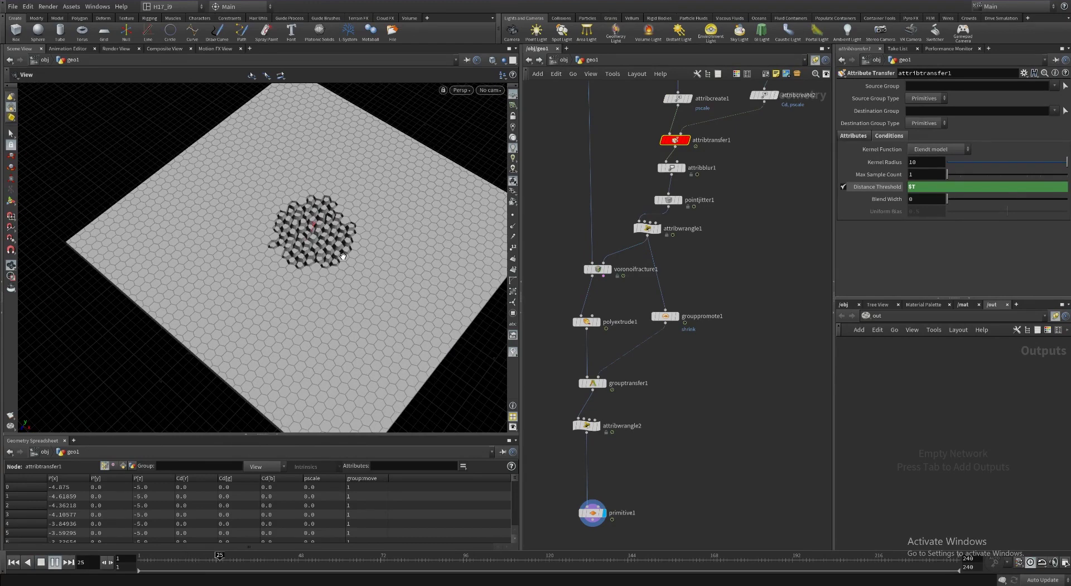
key("ctrl+Up")
Set primitive1's X scale to 0.8, with the linked Z scale following.
left_click(592, 512)
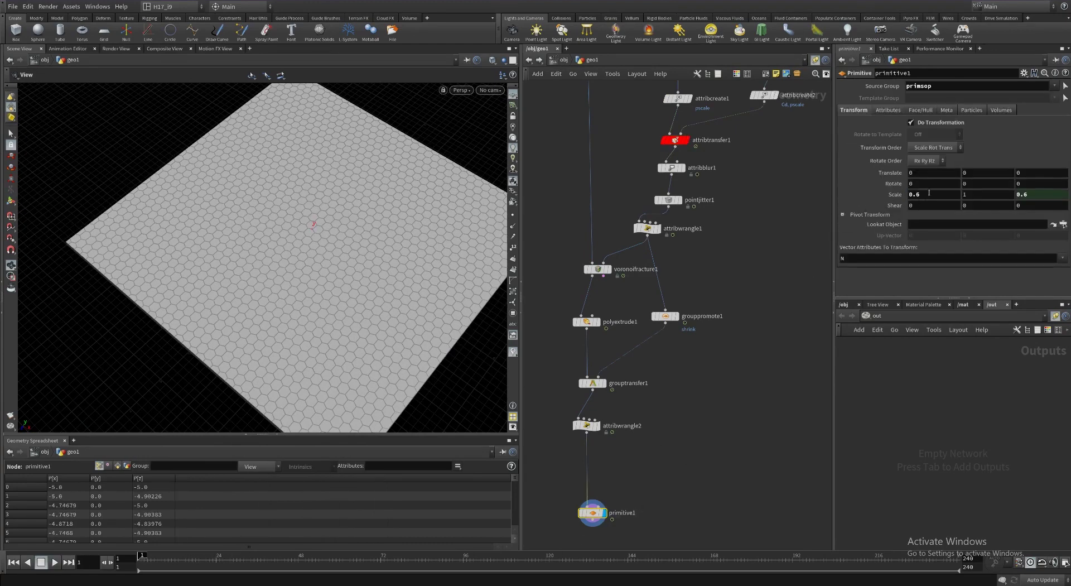
left_click_drag(927, 195, 852, 201)
type(".8")
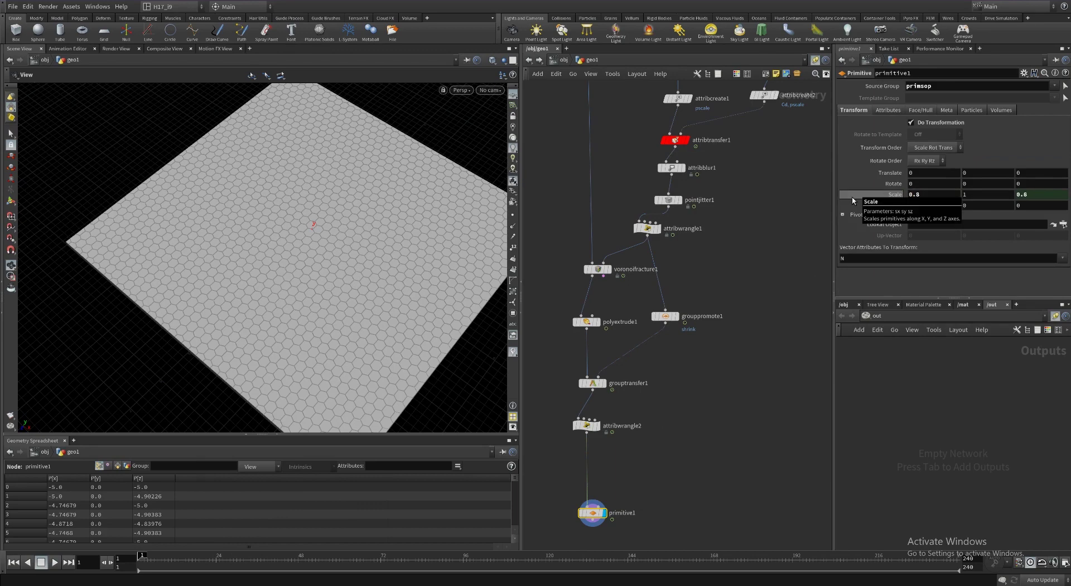
key("Return")
Play back the growing Voronoi pattern with the 0.8 scale and rewind to the first frame.
key("Up")
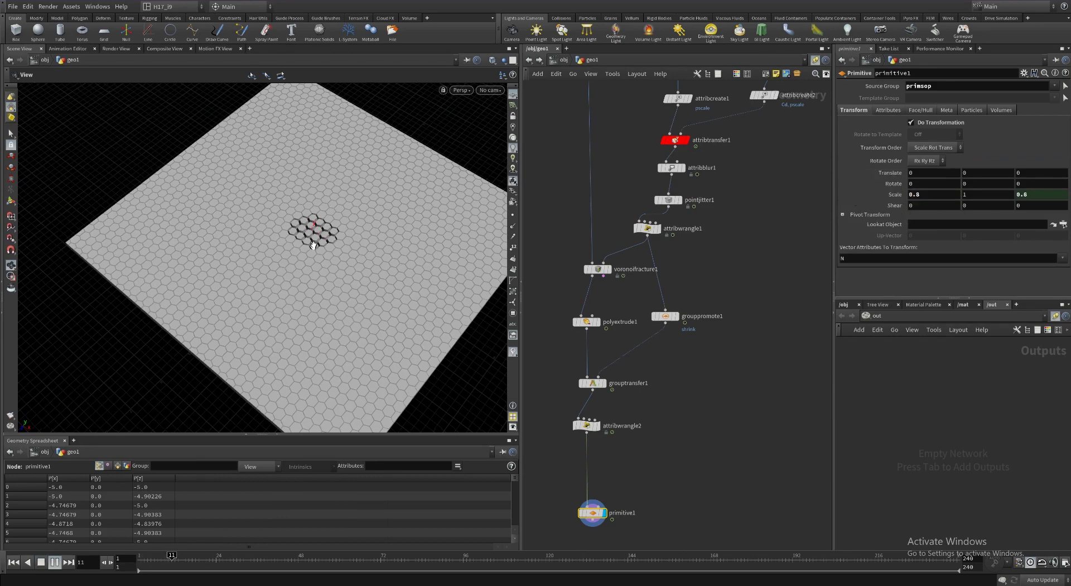
middle_click_drag(336, 207, 318, 221)
right_click_drag(318, 221, 345, 234)
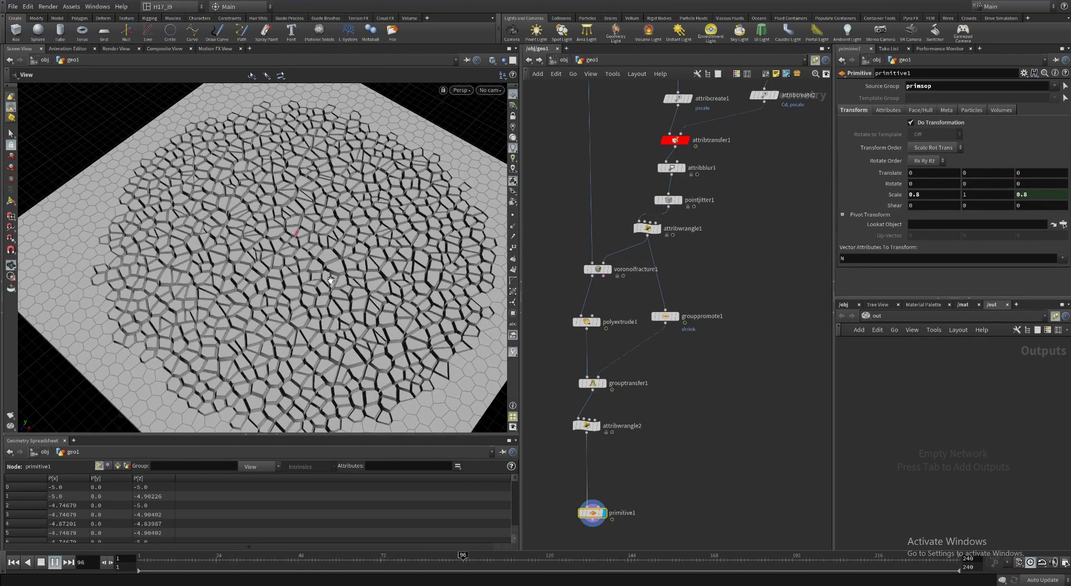
key("ctrl+Up")
Move the primitive1 node up closer to attribwrangle2 in the network.
middle_click_drag(691, 437, 698, 309)
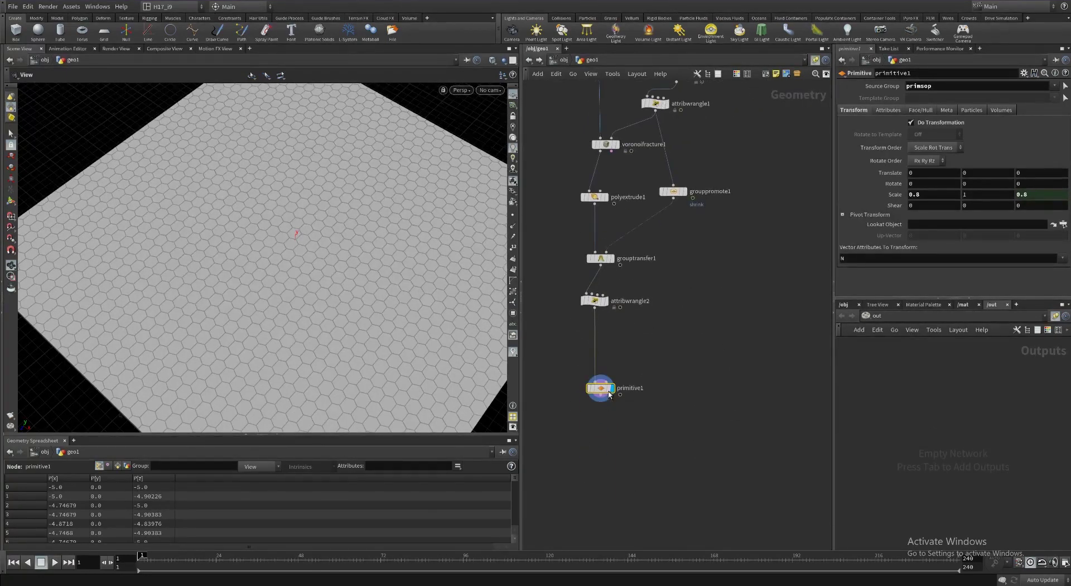
left_click_drag(602, 390, 603, 356)
middle_click_drag(648, 338, 693, 275)
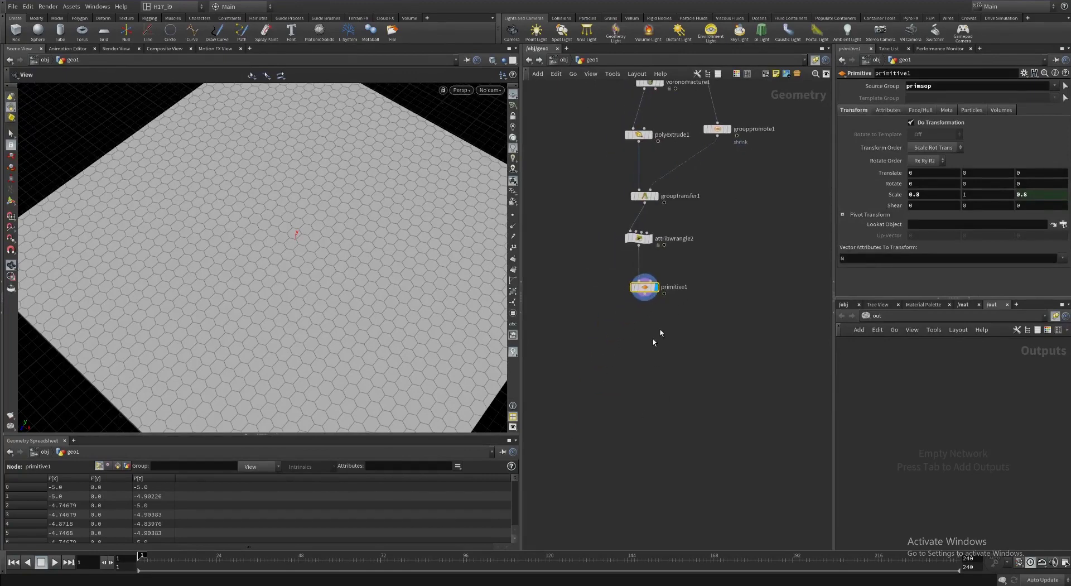
Go to frame 51, add a Delete node below primitive1, connect it to primitive1's output and display it.
left_click(231, 558)
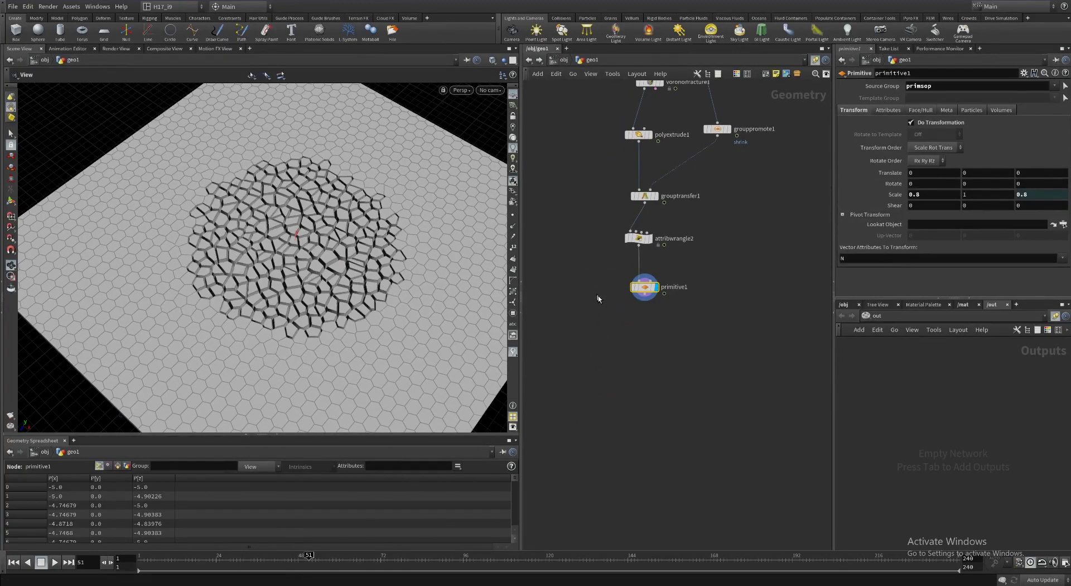
middle_click(647, 293)
key("Tab")
type("del")
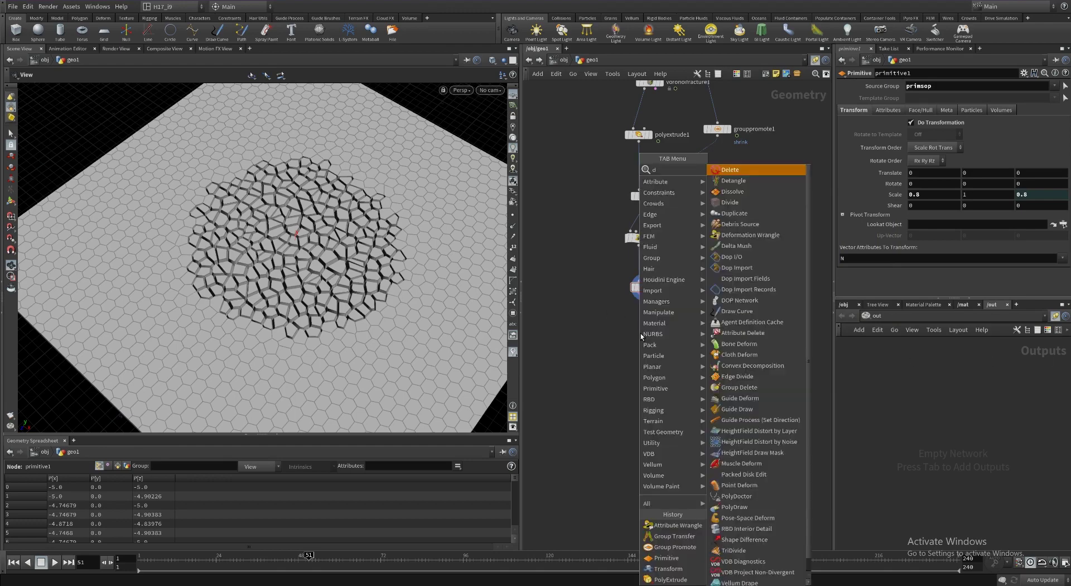
key("Return")
left_click(603, 342)
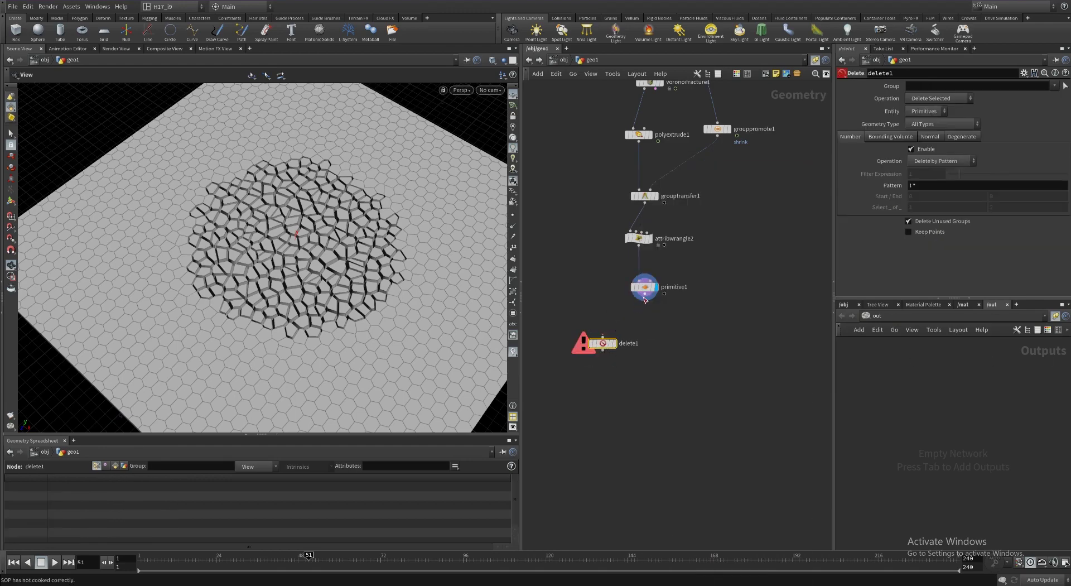
left_click_drag(644, 295, 603, 337)
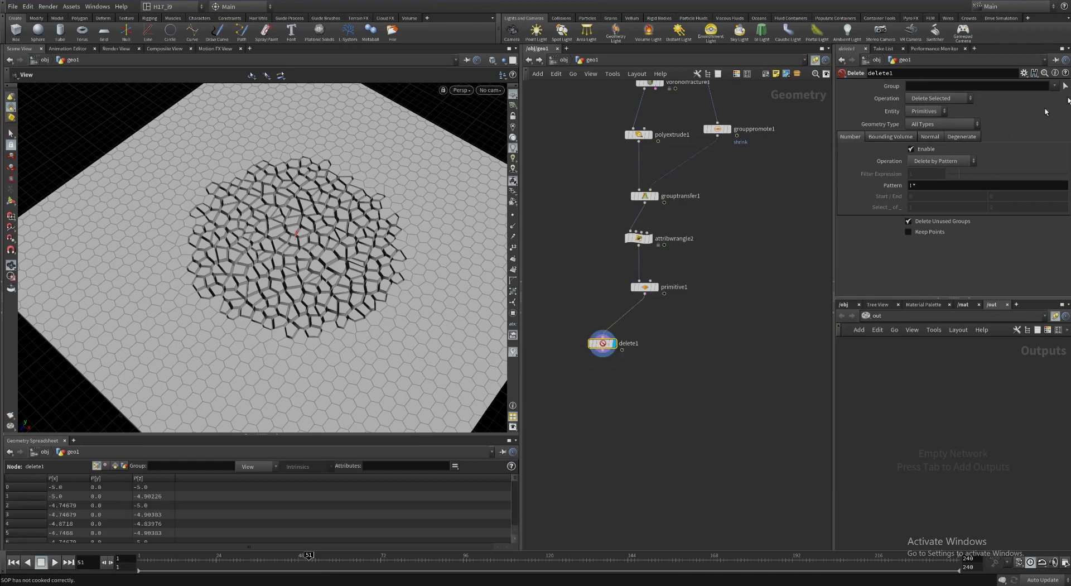
Set delete1's Group to extrudeSide and its Operation to Delete Non-Selected, keeping only the side faces.
left_click(1055, 88)
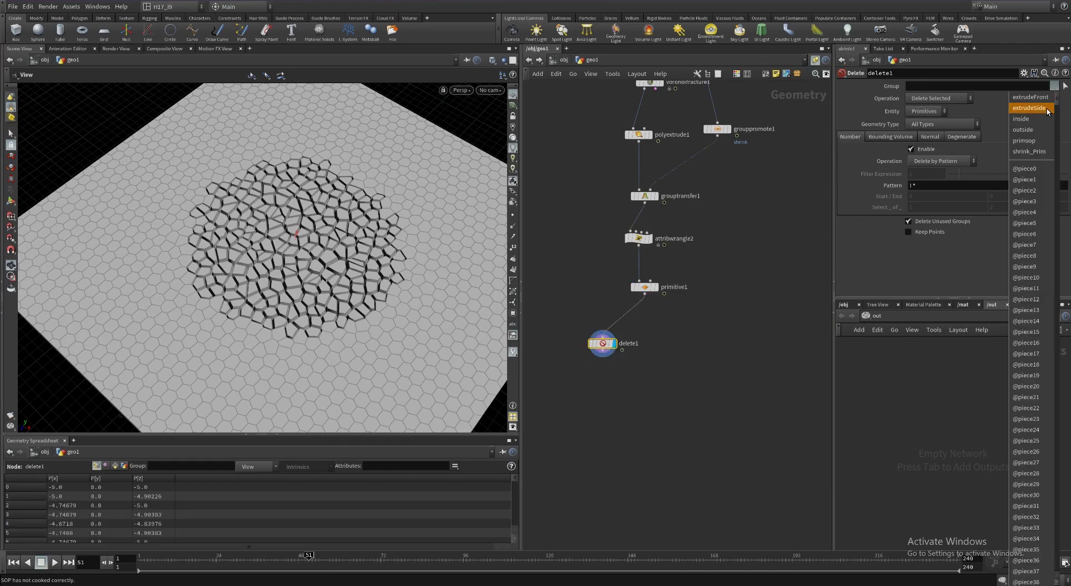
left_click(1048, 111)
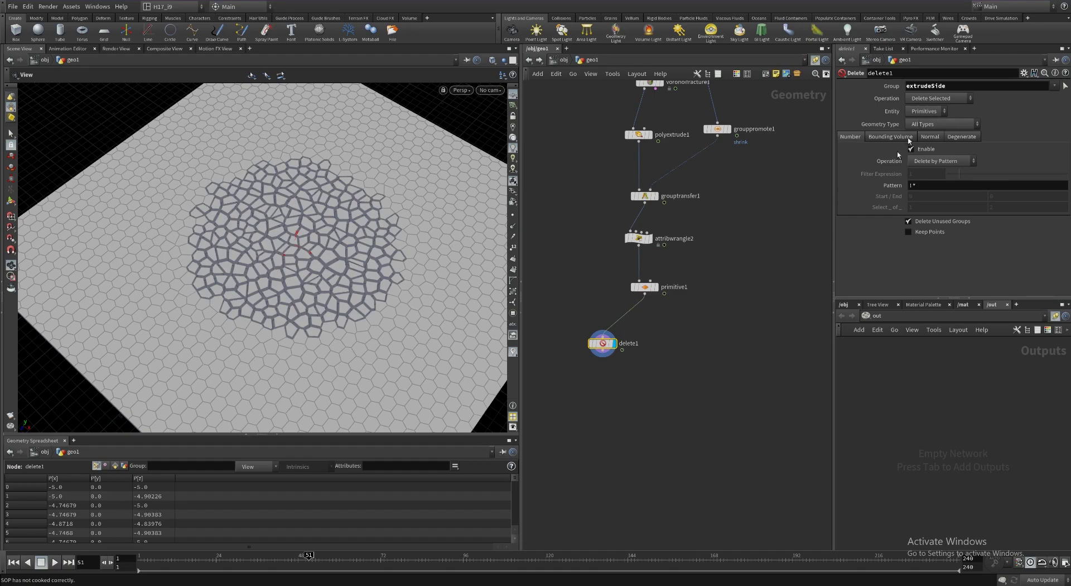
left_click(937, 99)
left_click(937, 111)
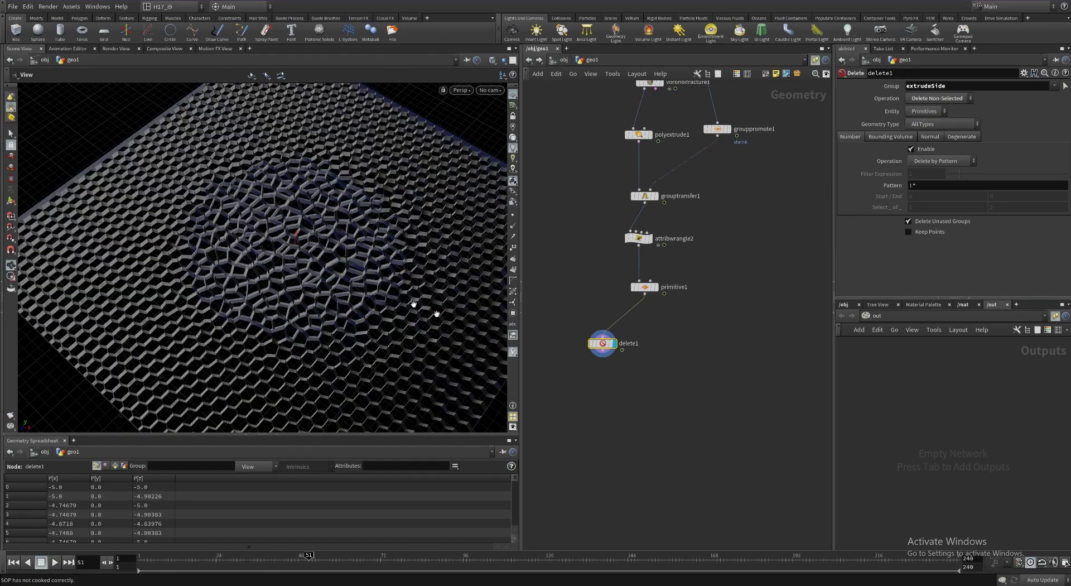
left_click_drag(383, 193, 361, 194)
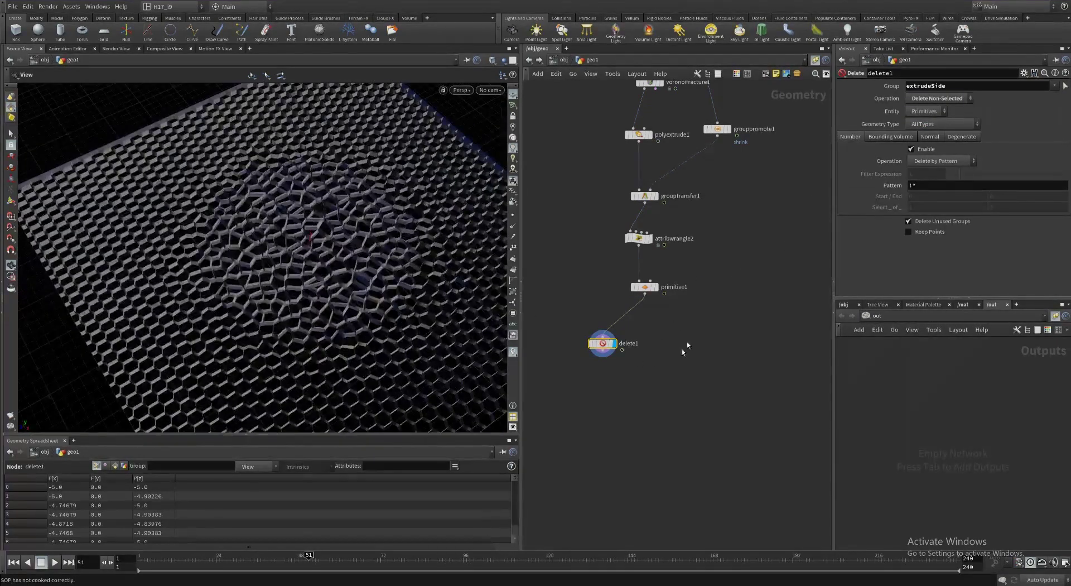
Add a Color node below delete1, connect it to delete1's output and display it.
middle_click_drag(683, 352, 685, 304)
key("Tab")
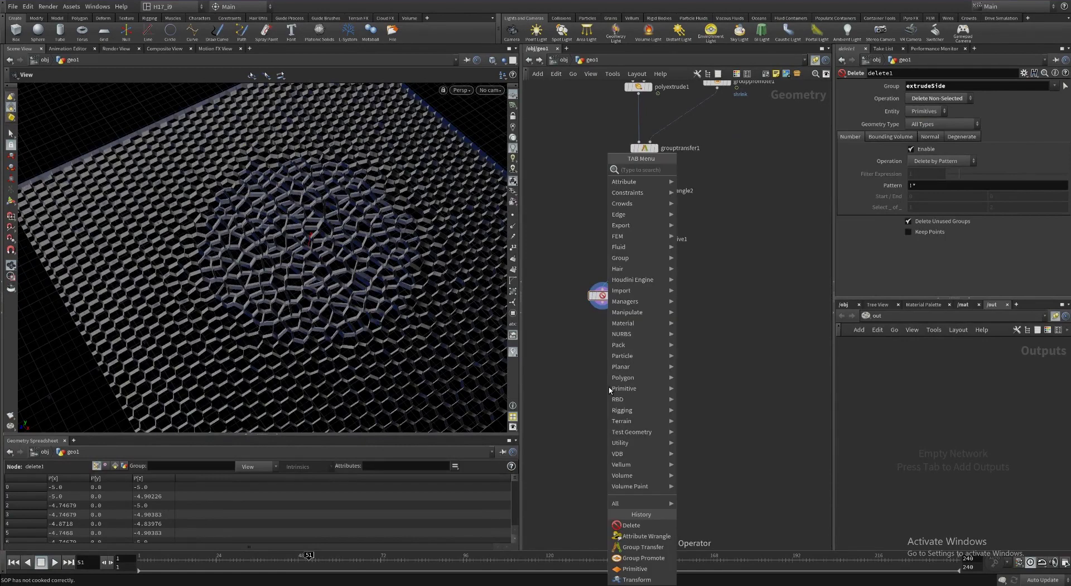
type("col")
key("Return")
left_click(609, 387)
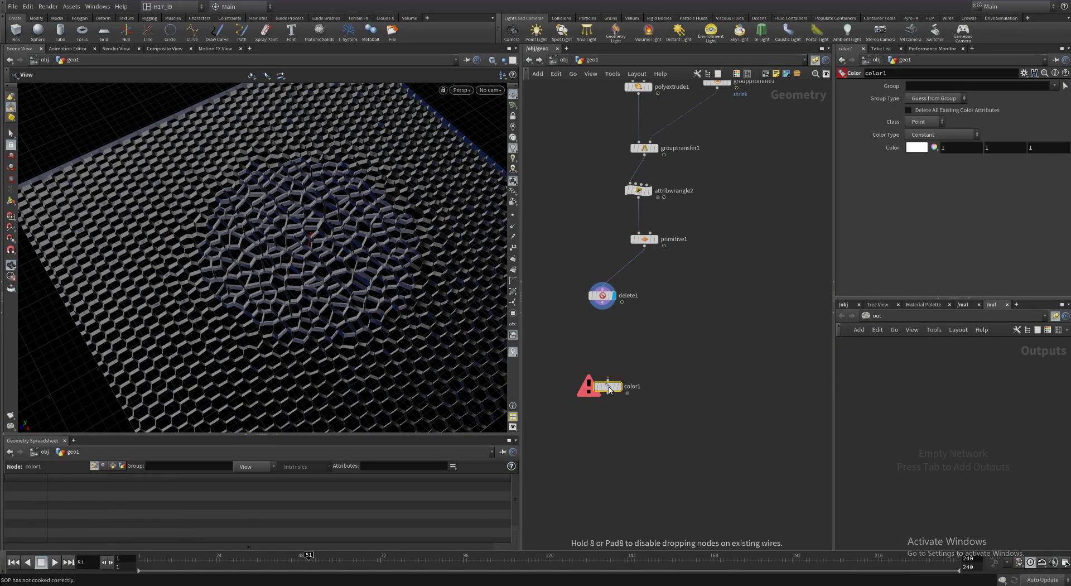
left_click(596, 346)
left_click_drag(602, 309, 594, 345)
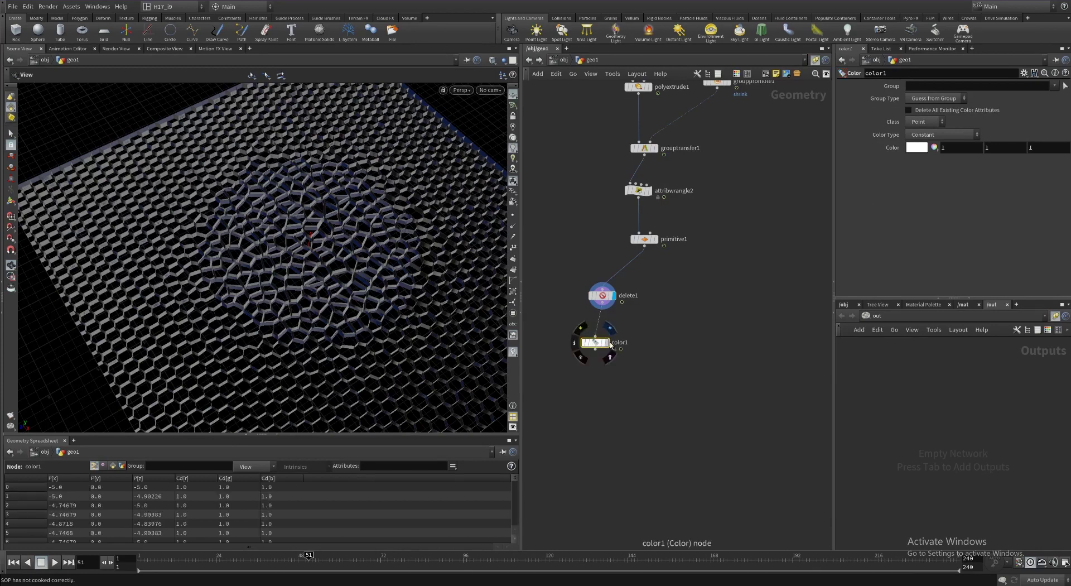
left_click(607, 342)
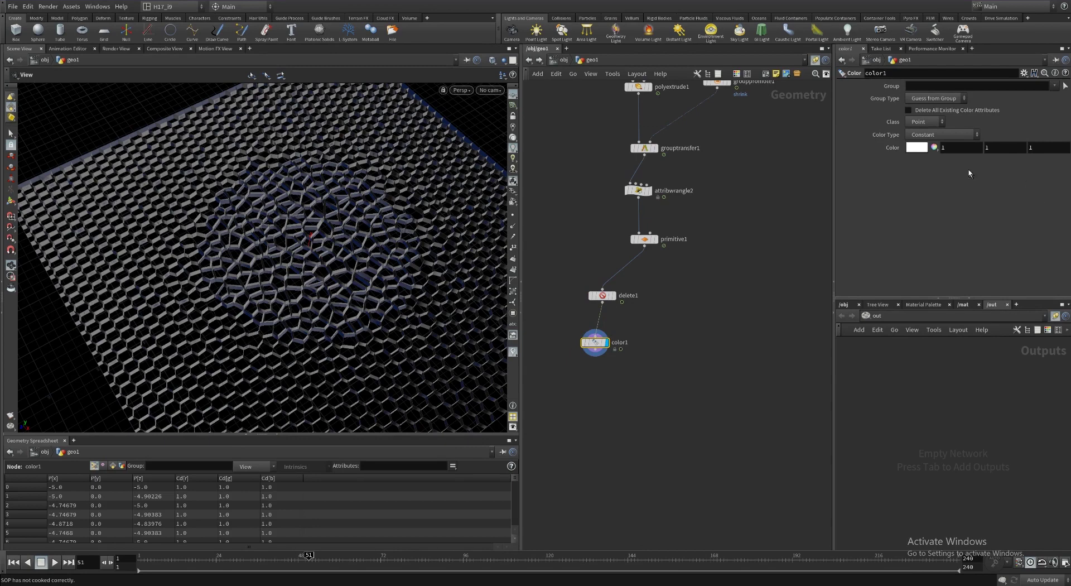
Set color1's constant color to 0.9, 0, 0.9 so the side faces are magenta.
key("Tab")
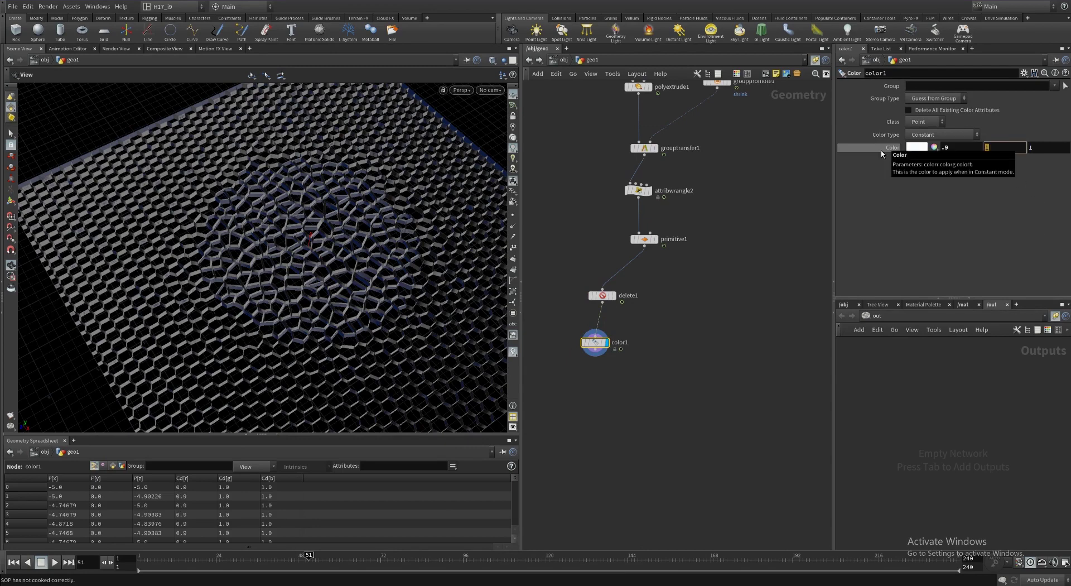
key("Tab")
type(".9")
key("Return")
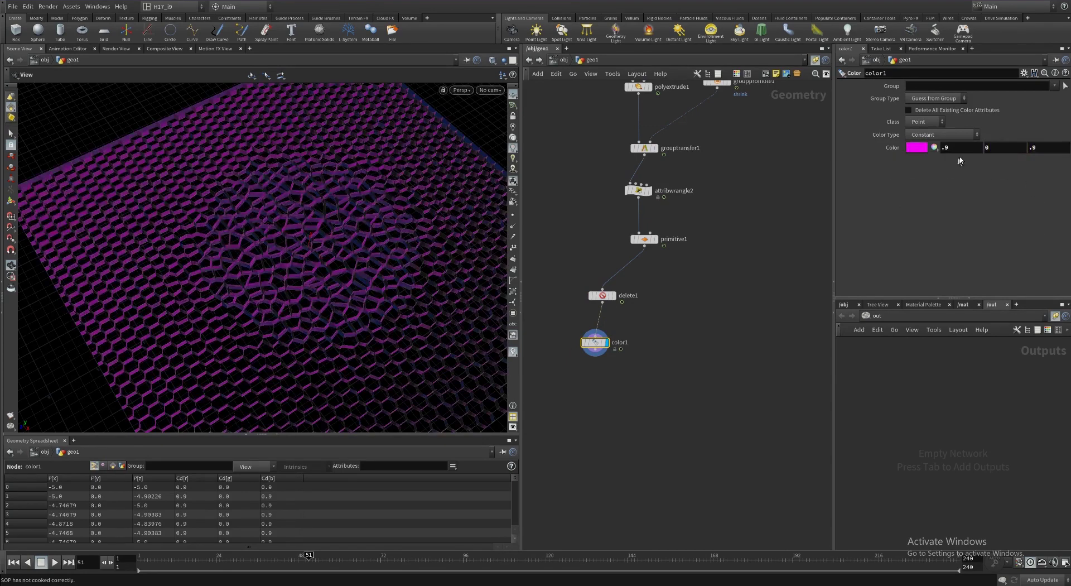
left_click_drag(341, 262, 420, 281)
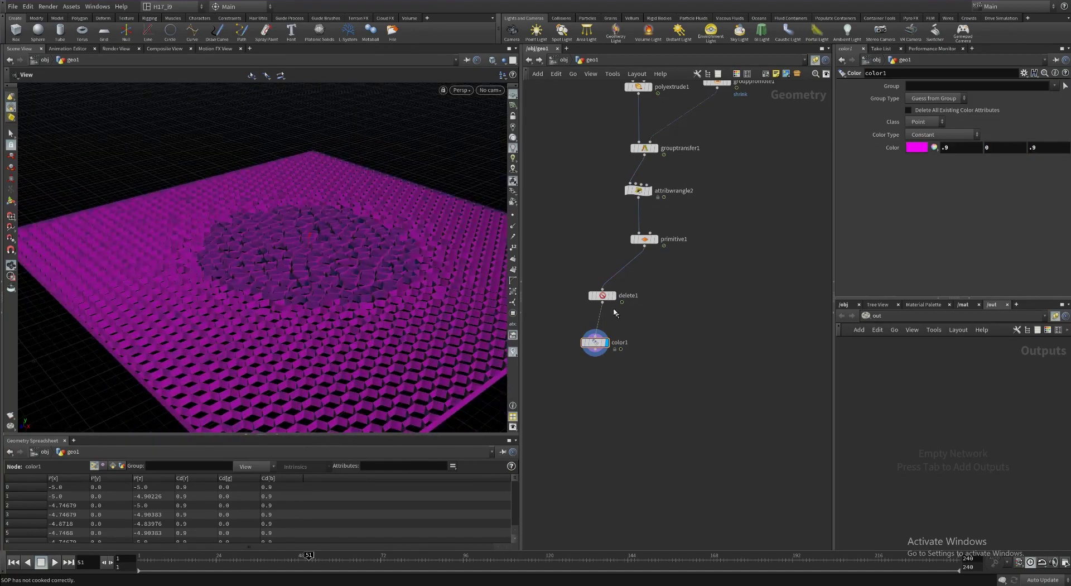
Duplicate delete1 as a second branch from primitive1, display the copy and set its Operation to Delete Selected for the extrudeSide group.
mouse_move(607, 303)
left_click_drag(607, 302, 718, 295, "alt")
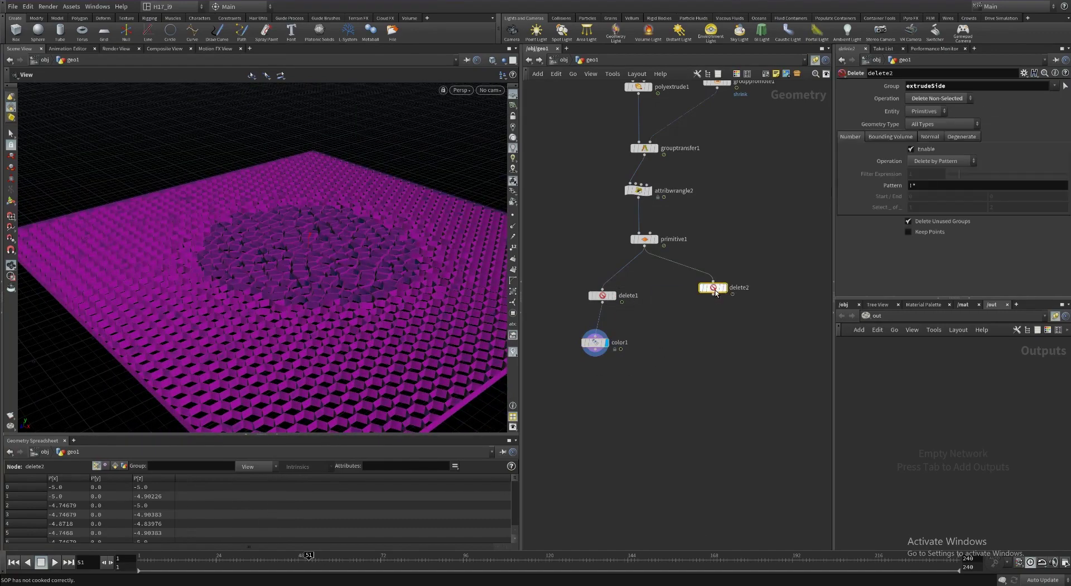
left_click(724, 287)
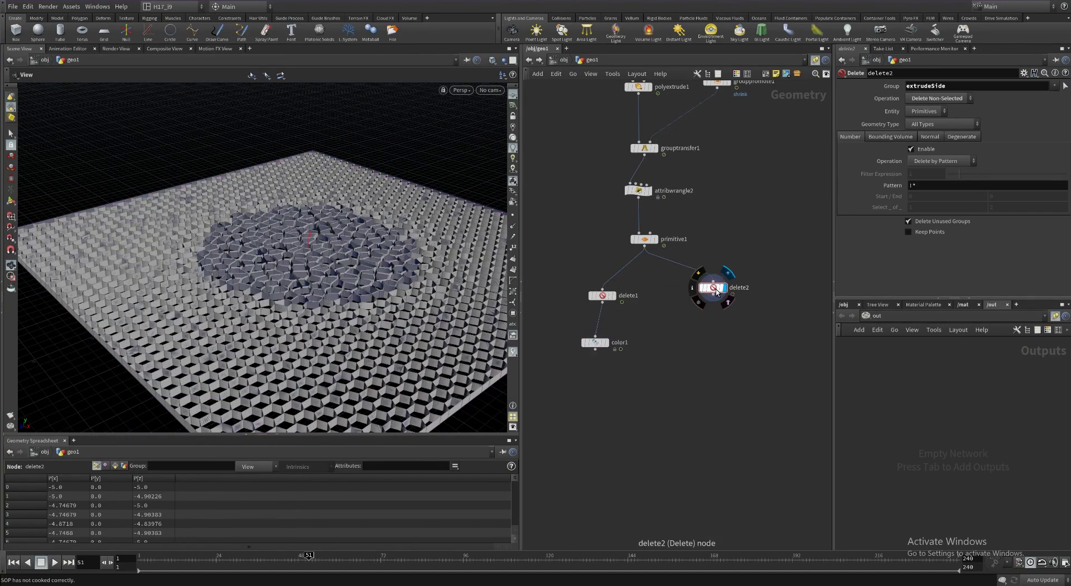
left_click(930, 101)
left_click(928, 110)
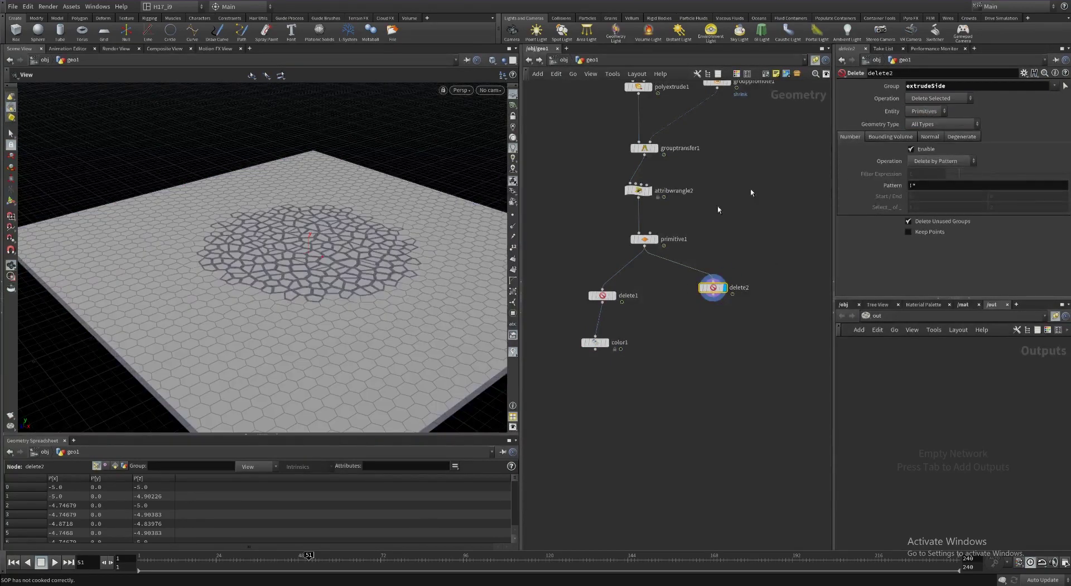
left_click_drag(421, 265, 349, 260)
scroll(269, 296, "up", 6)
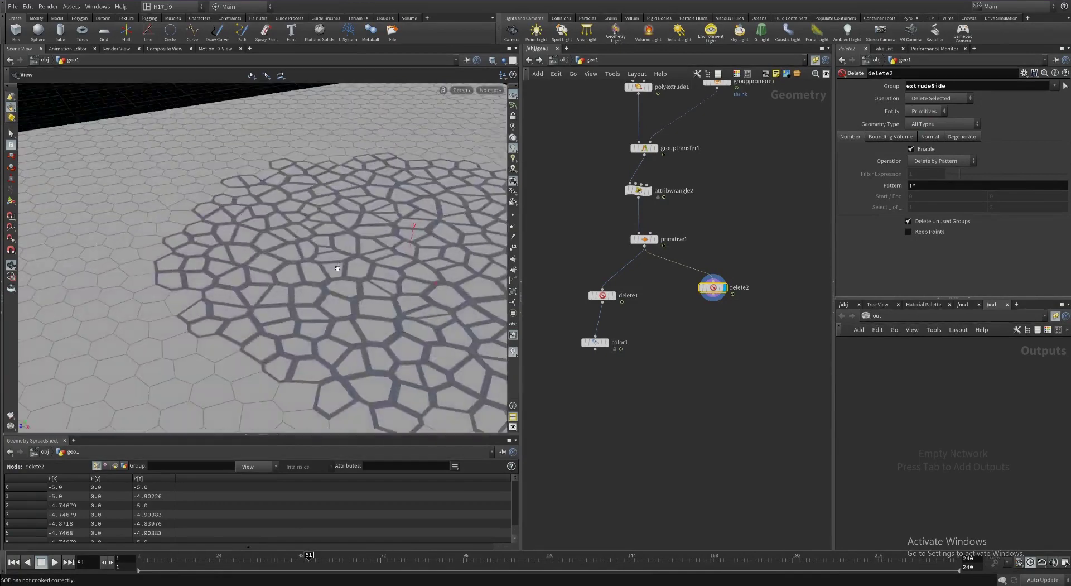
right_click_drag(352, 257, 288, 255)
middle_click_drag(408, 244, 314, 237)
left_click_drag(314, 237, 332, 303)
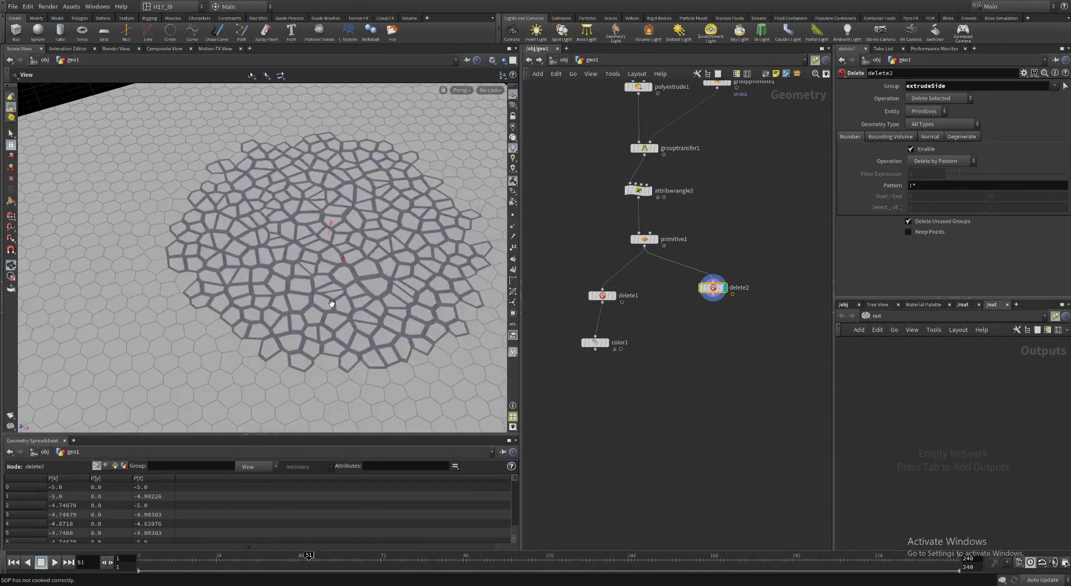
Add a Color node below delete2 and connect it to delete2's output.
key("Tab")
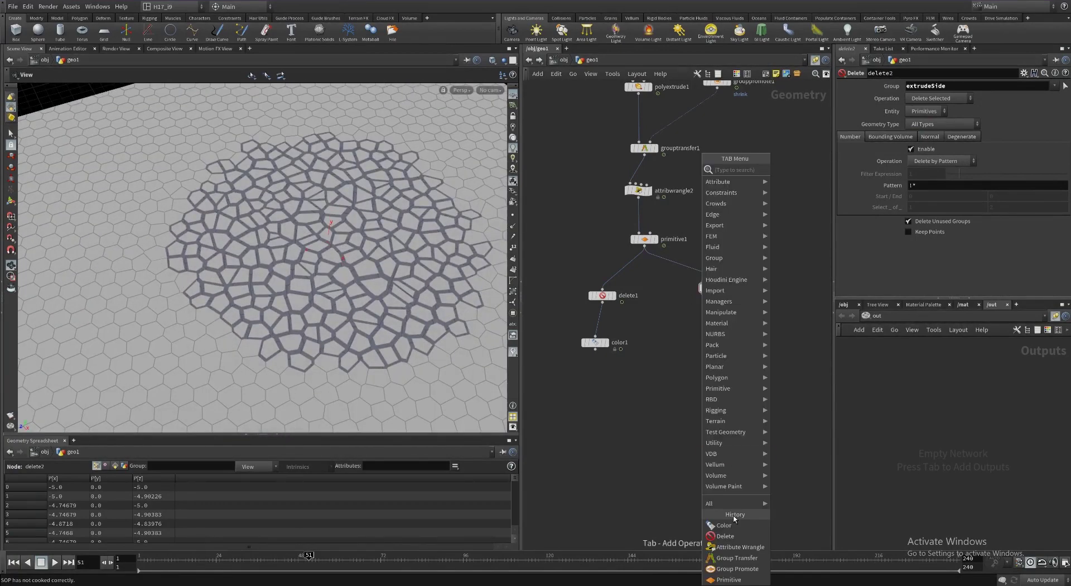
left_click(723, 525)
left_click(712, 346)
left_click_drag(715, 298, 712, 342)
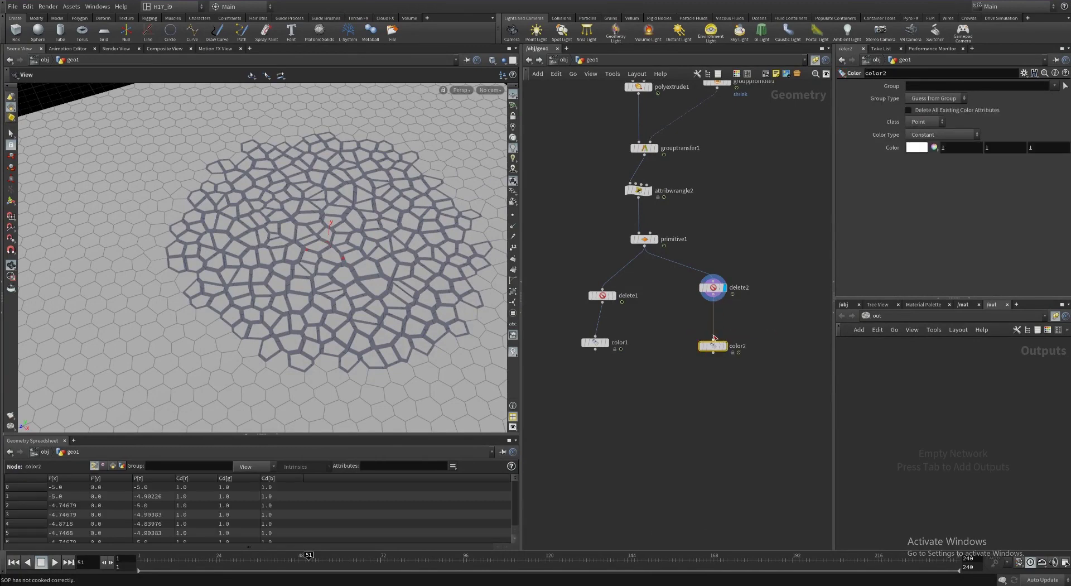
Display color2 and set its constant color to the green swatch 0, 0.9, 0.45.
left_click(918, 148)
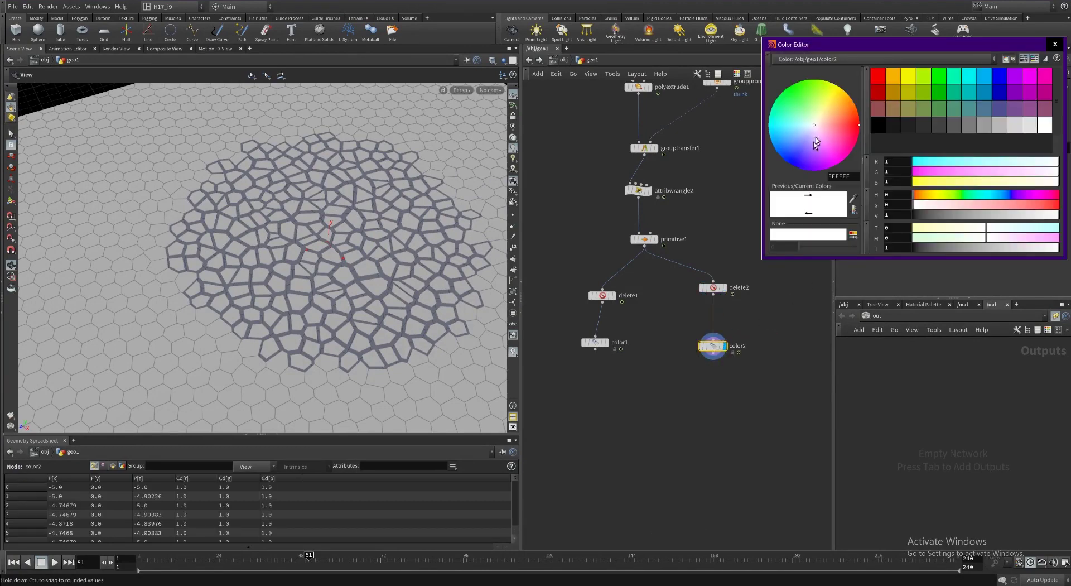
left_click(969, 92)
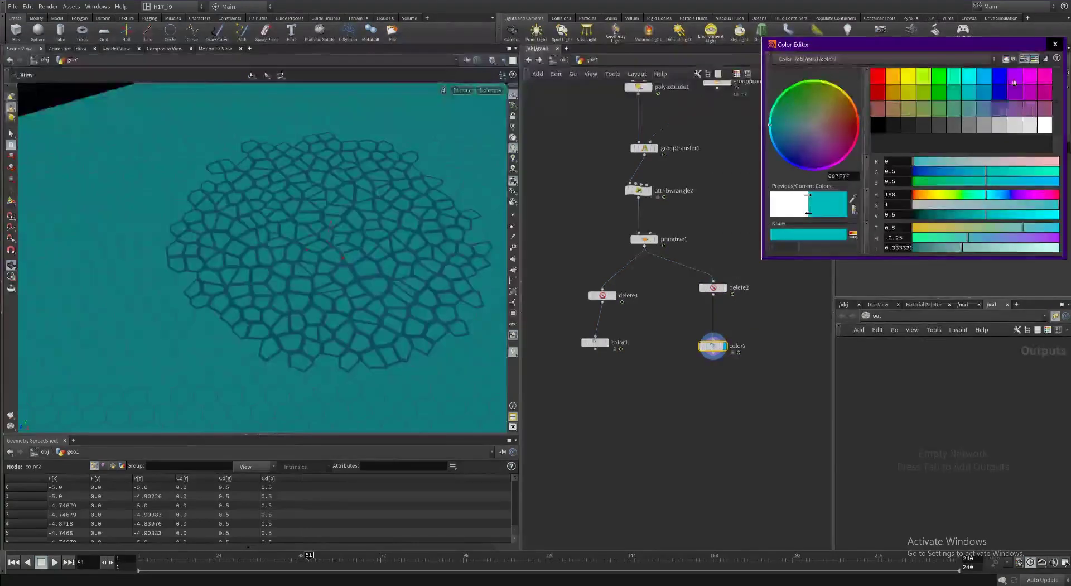
left_click(984, 83)
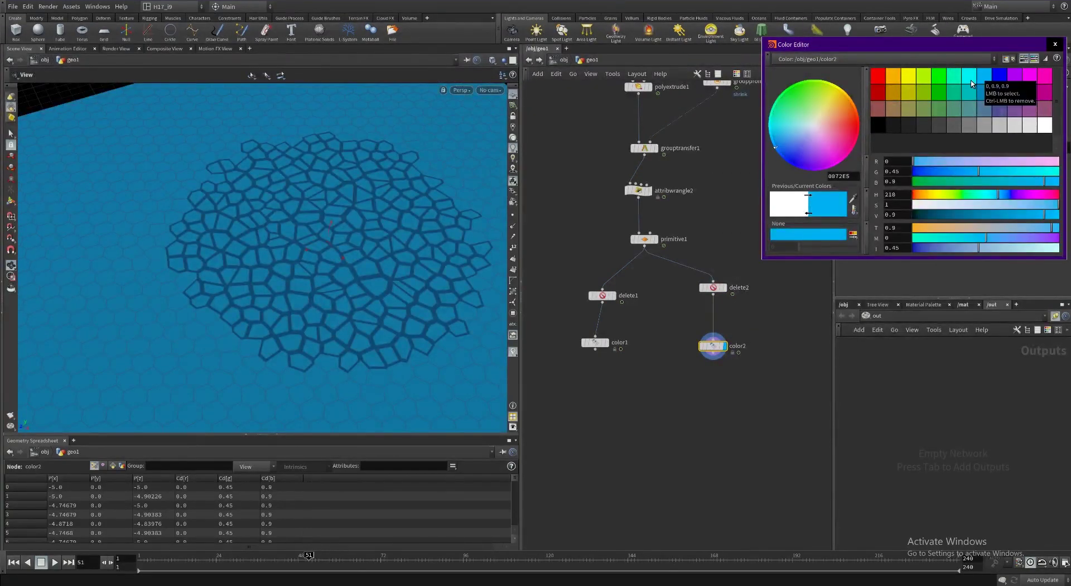
left_click(973, 82)
left_click(959, 82)
left_click(1054, 45)
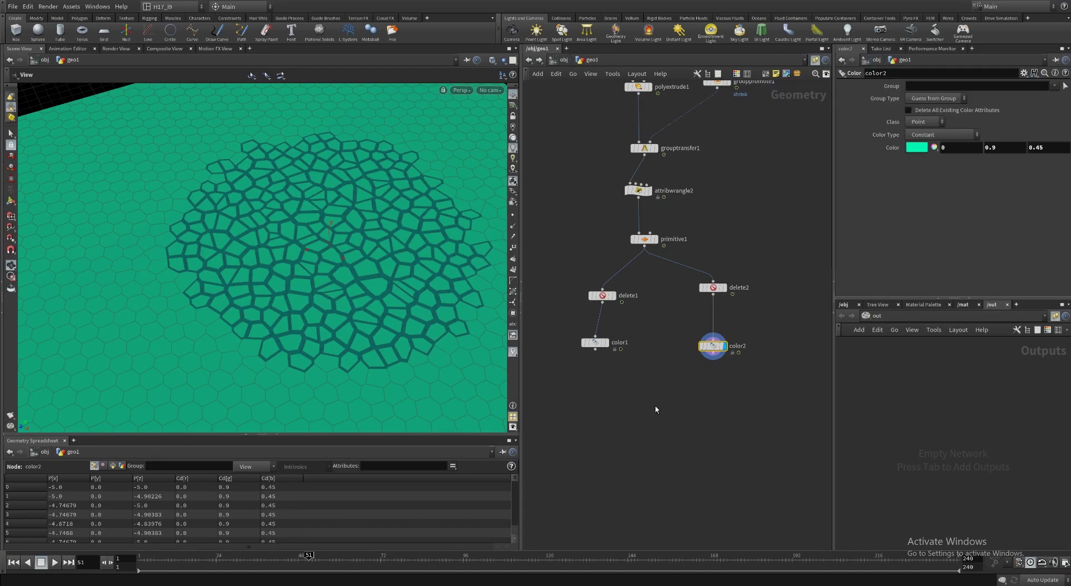
key("Tab")
type("mat")
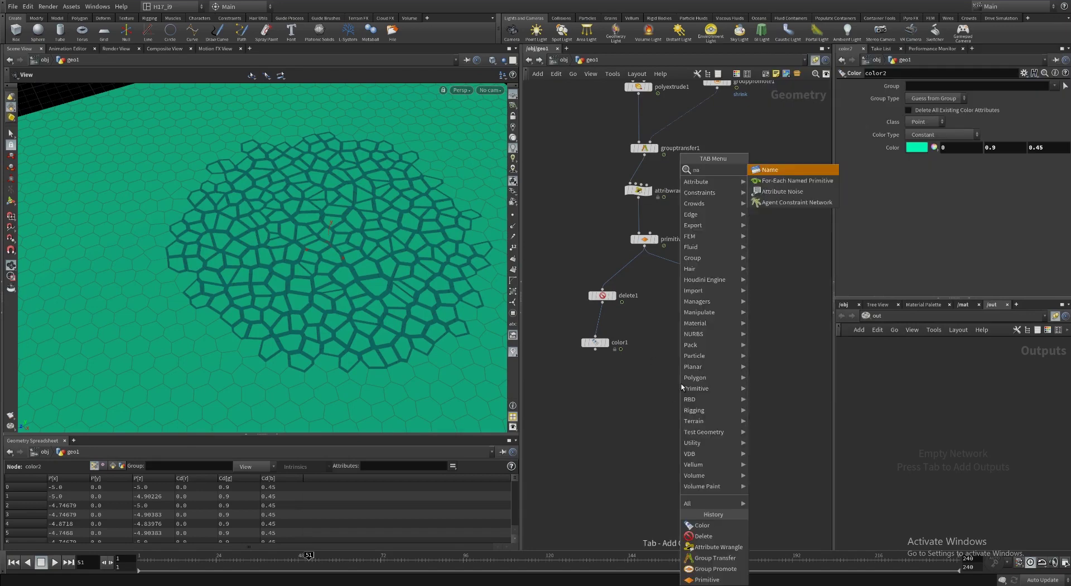
key("Return")
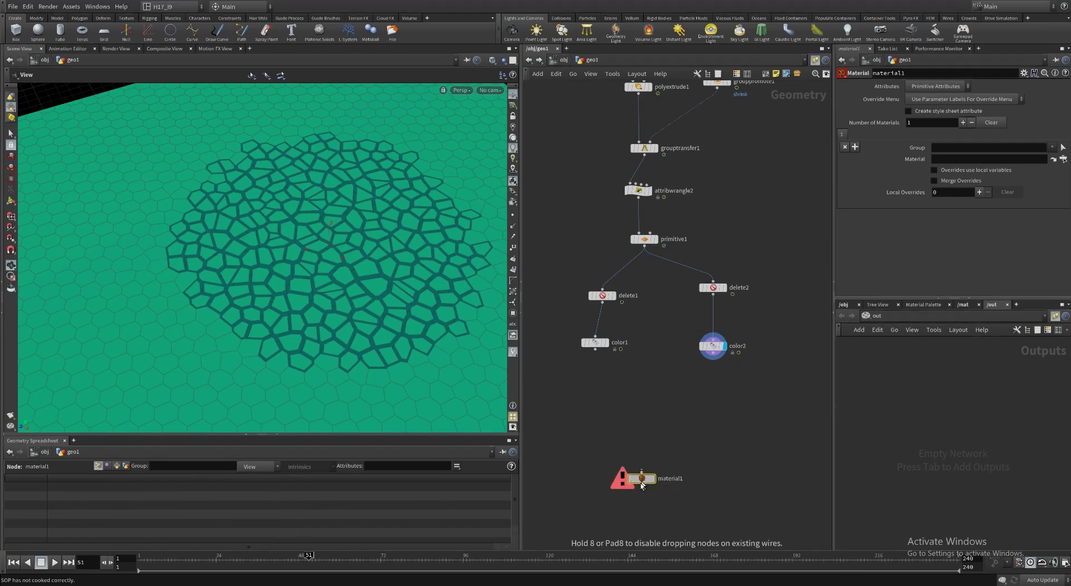
left_click_drag(641, 483, 607, 394)
left_click_drag(607, 406, 603, 404)
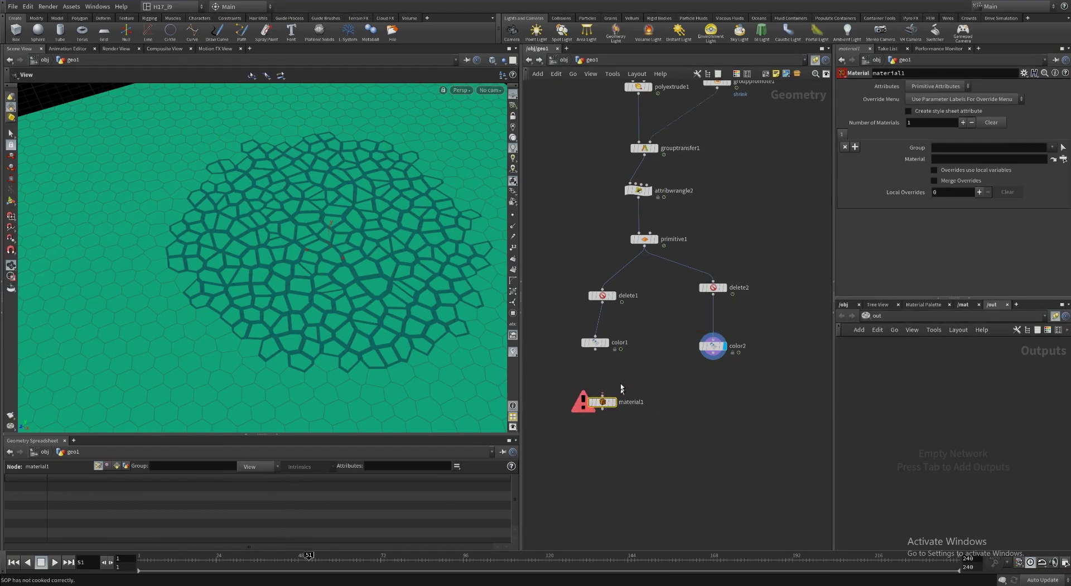
key("Delete")
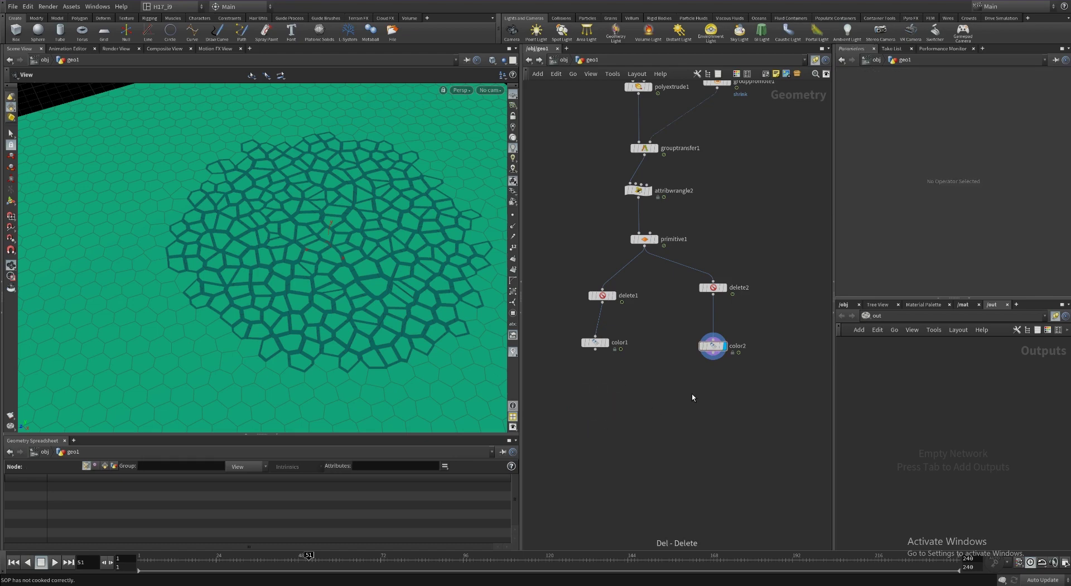
Add a Merge node below and between the two Color nodes.
key("Tab")
type("merge")
key("Return")
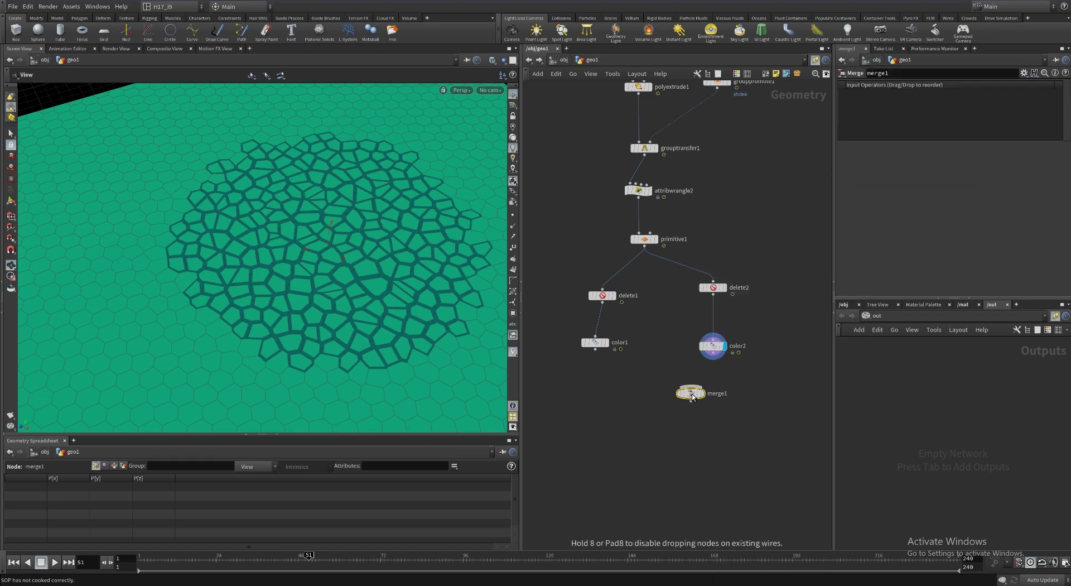
left_click(671, 432)
left_click_drag(671, 435, 670, 428)
Connect the outputs of color1 and color2 to merge1 and display the merged geometry.
left_click_drag(765, 329, 557, 369)
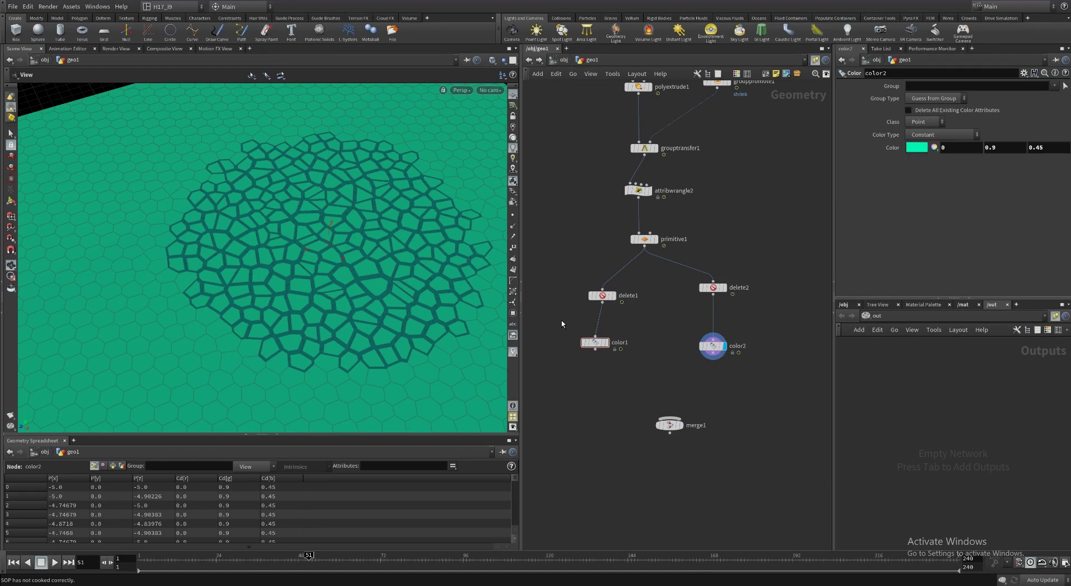
left_click_drag(561, 323, 718, 389)
left_click_drag(713, 353, 672, 418)
left_click(684, 438)
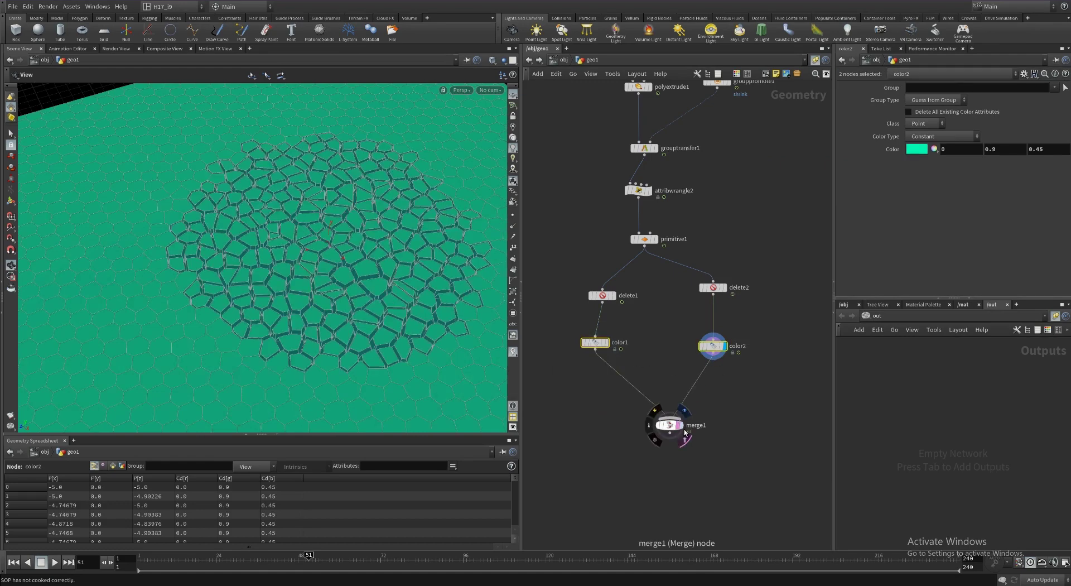
left_click(670, 425)
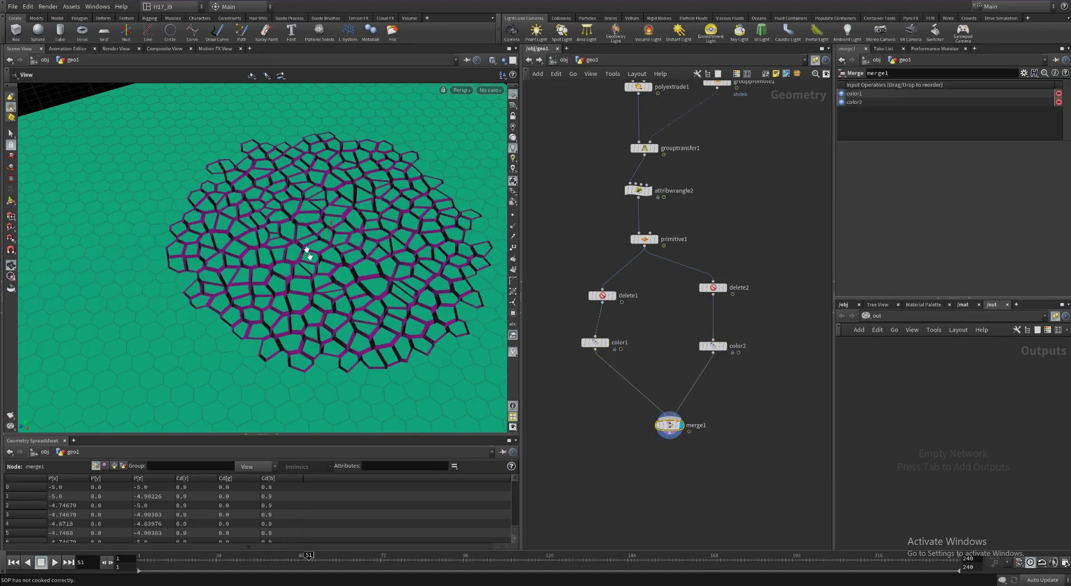
Play back the two-colored growing Voronoi pattern several times from different angles and rewind to the first frame.
mouse_move(306, 251)
left_mouse_down()
mouse_move(313, 210)
mouse_move(333, 257)
mouse_move(357, 240)
mouse_move(270, 240)
mouse_move(323, 239)
mouse_move(328, 220)
mouse_move(376, 267)
mouse_move(291, 257)
left_mouse_up()
key("Up")
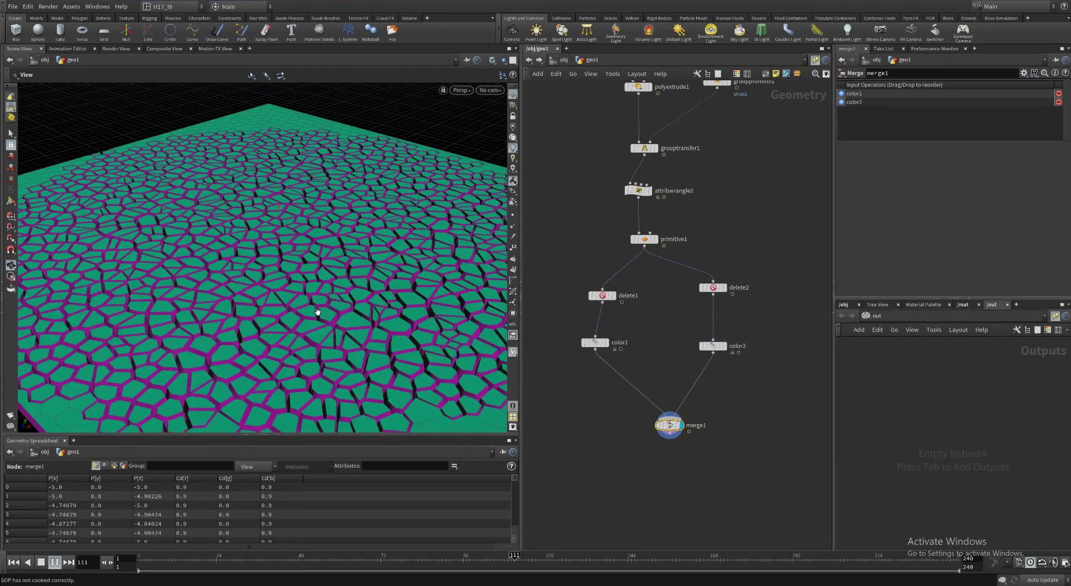
left_click_drag(310, 282, 313, 315)
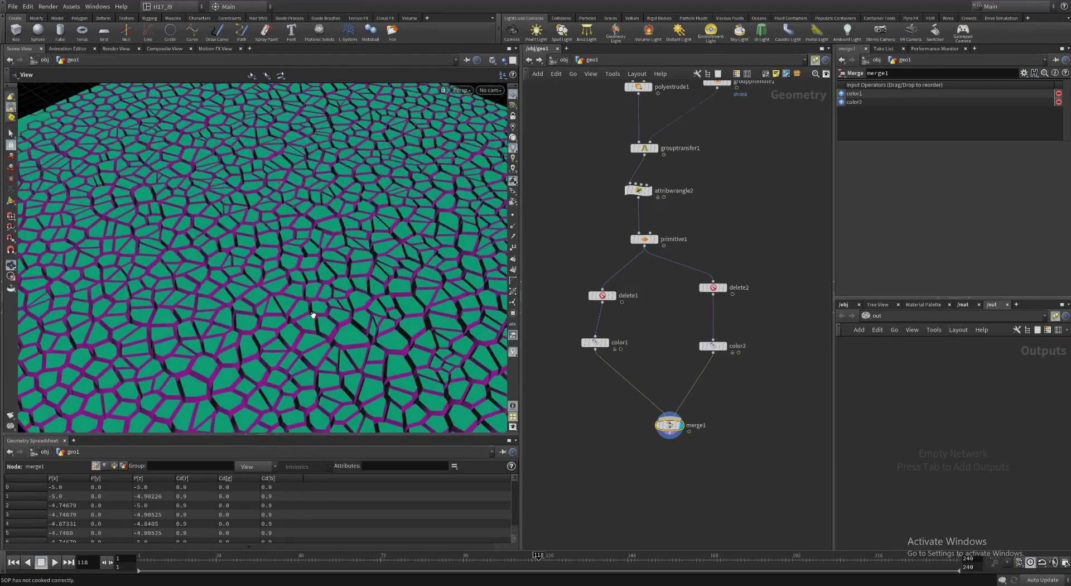
key("ctrl+Up")
key("Up")
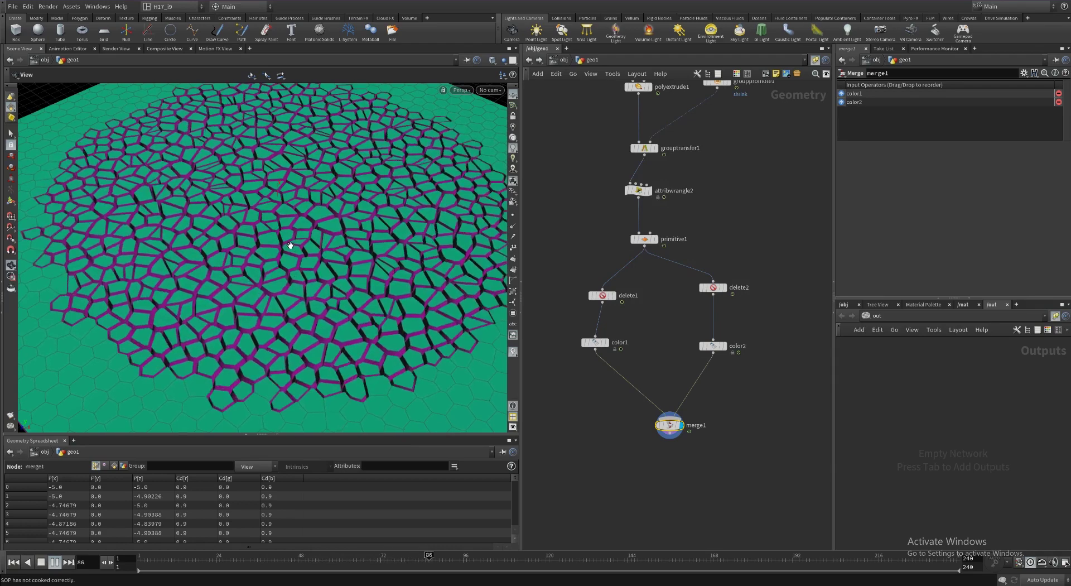
key("Up")
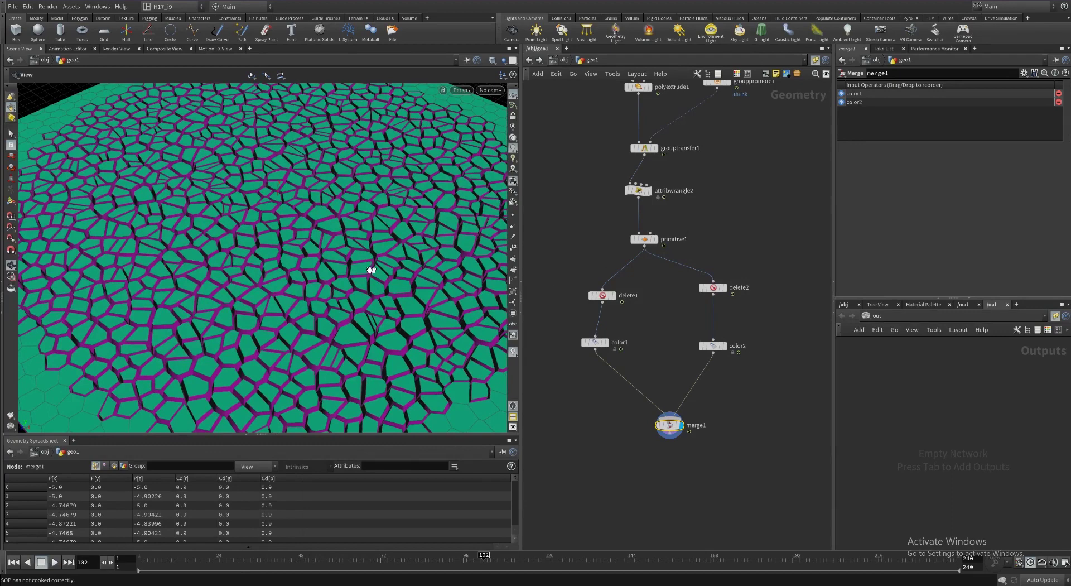
left_click_drag(315, 267, 291, 271)
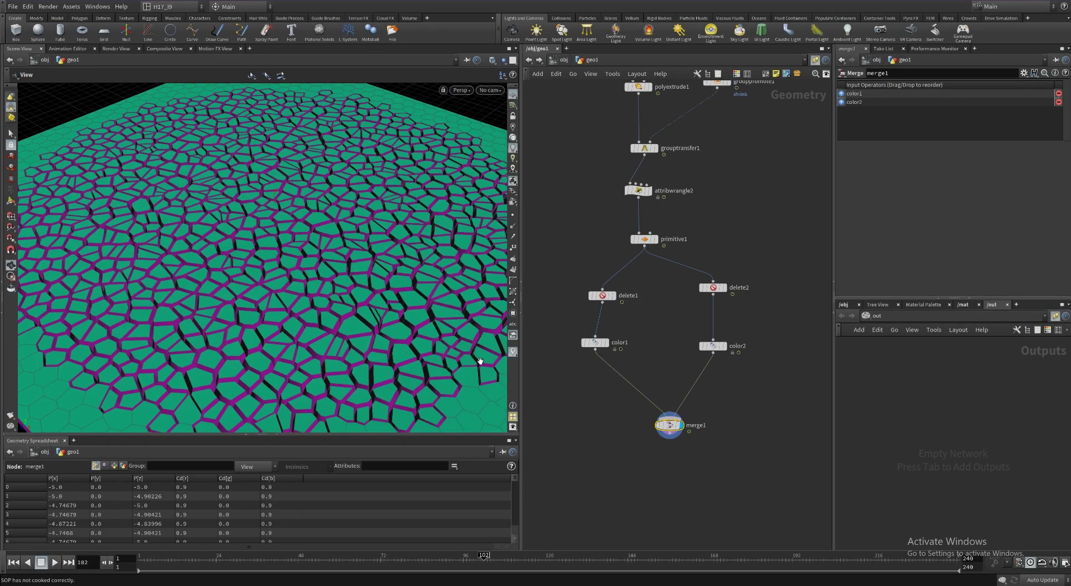
key("Up")
key("Escape")
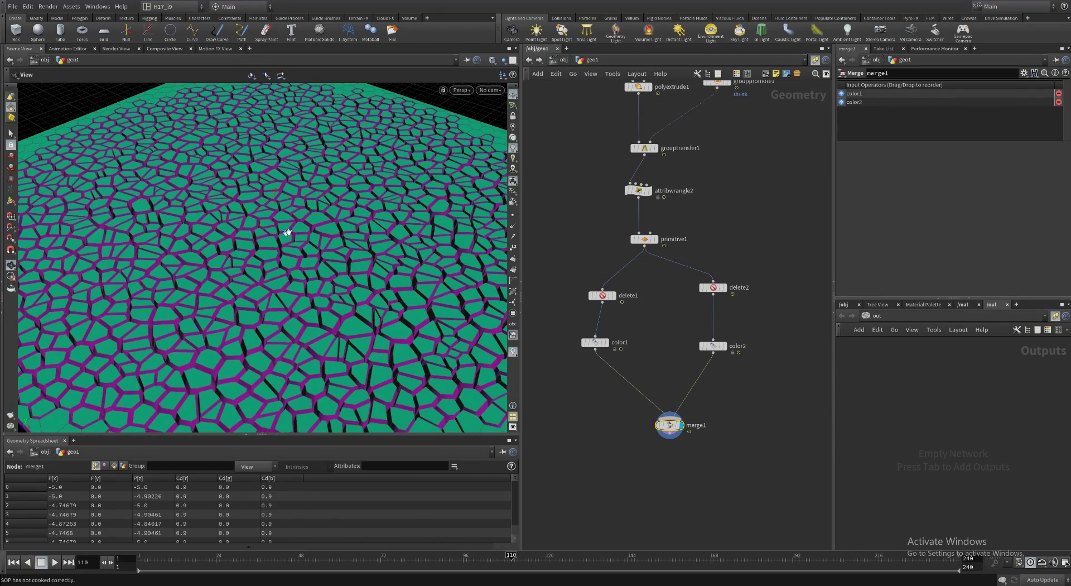
key("Up")
key("Escape")
key("ctrl+Up")
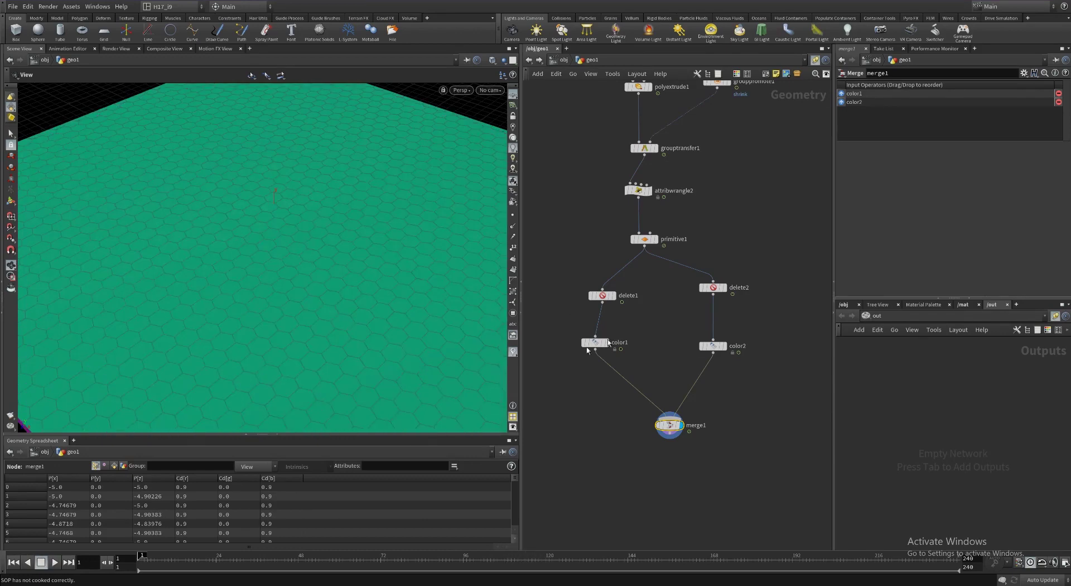
Select attribcreate2 near the start of the network and enable its Cd attribute alongside pscale.
middle_click_drag(756, 153, 704, 378)
middle_click_drag(738, 210, 681, 322)
left_click(727, 208)
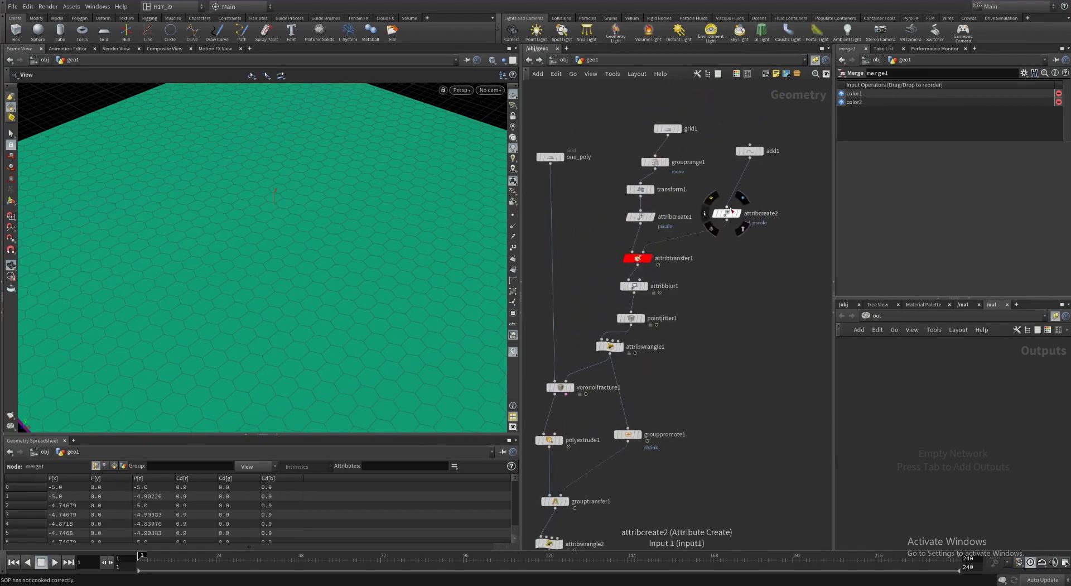
key("Escape")
left_click(725, 212)
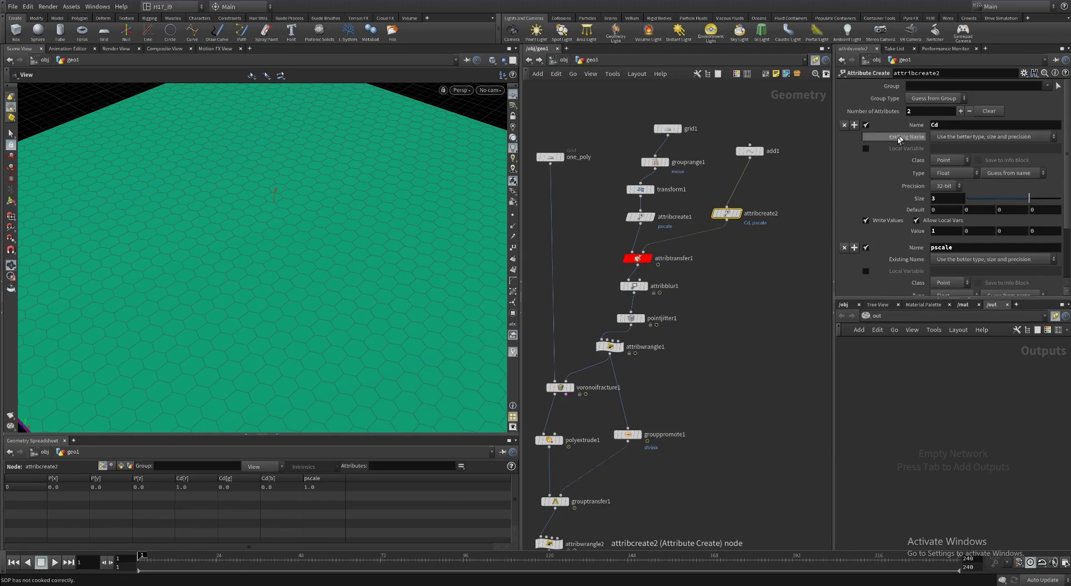
Review the parameters of attribtransfer1, the shrink group code in attribwrangle1, and the group promotion in grouppromote1.
left_click(638, 259)
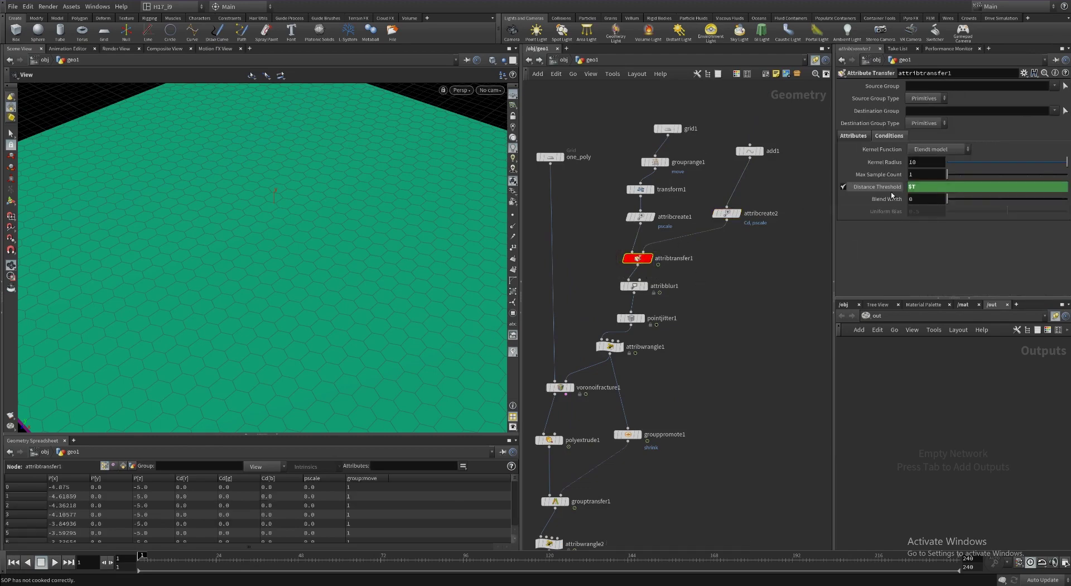
middle_click_drag(685, 334, 725, 245)
left_click(647, 262)
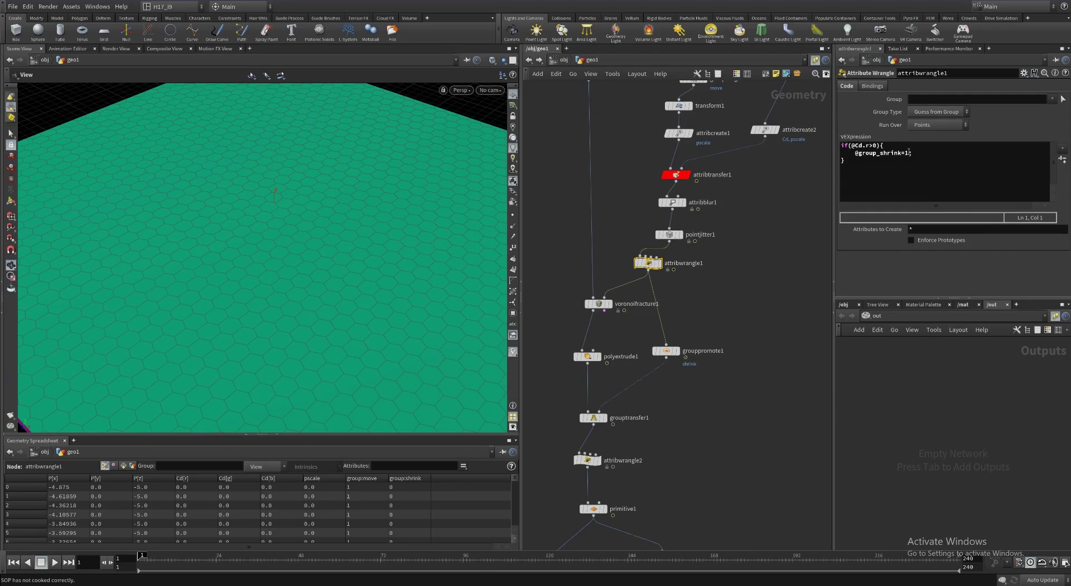
left_click(668, 352)
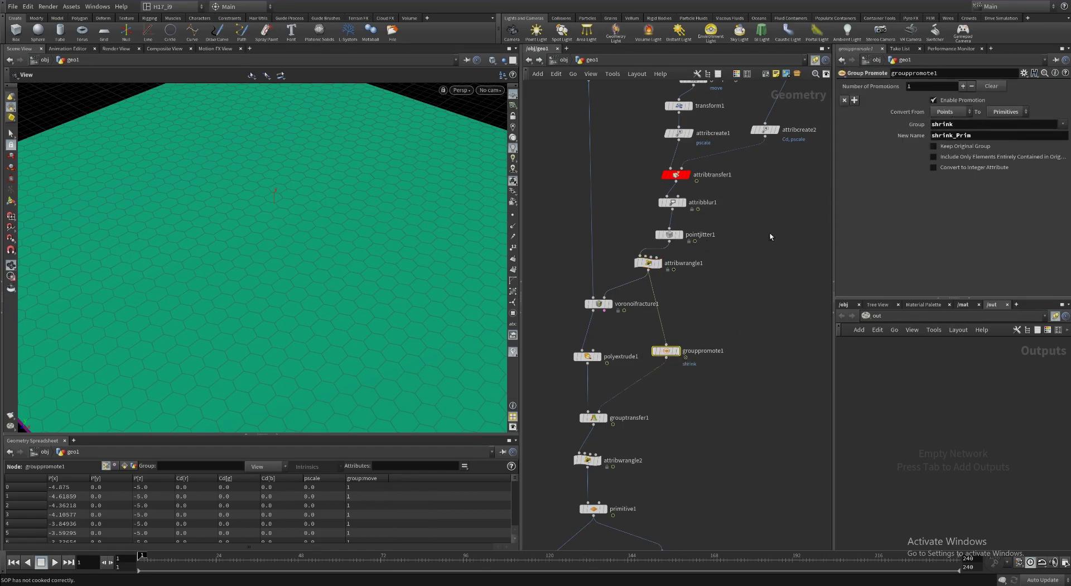
Examine the full primsop group expression in attribwrangle2 at maximized pane size, and the transform settings of primitive1.
middle_click_drag(770, 236, 770, 128)
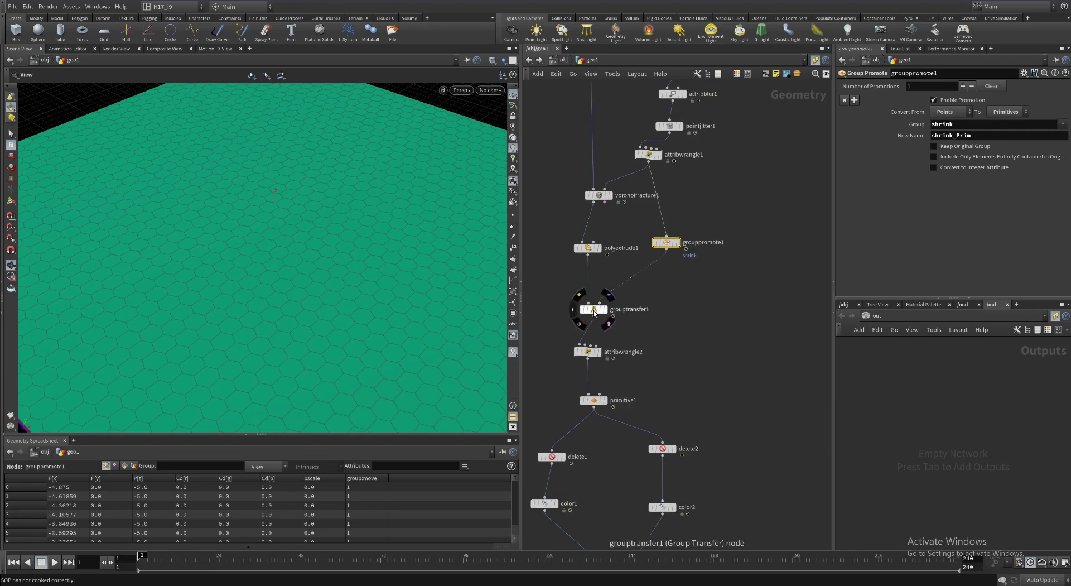
left_click(587, 352)
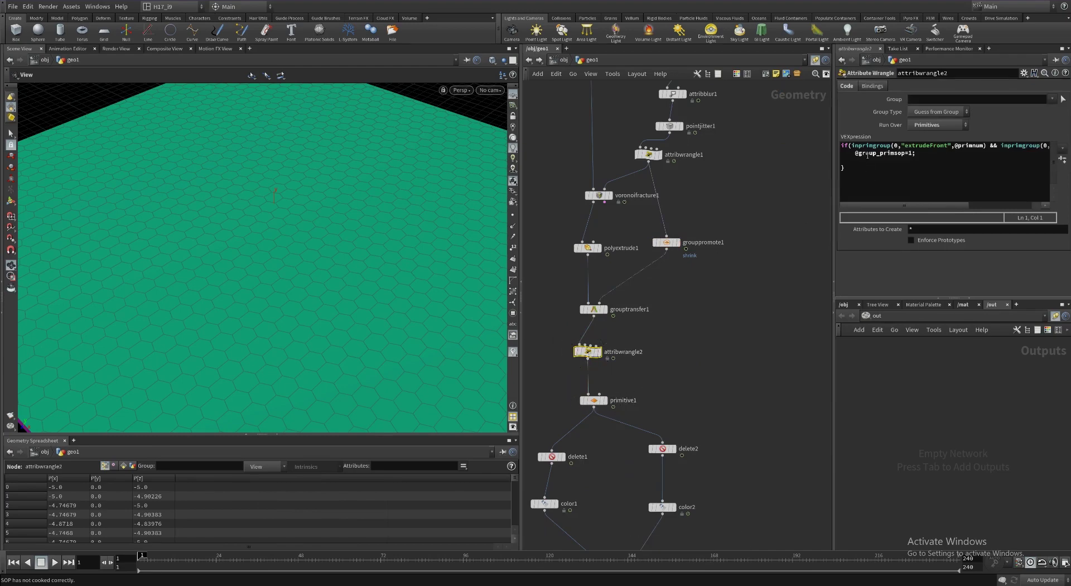
left_click(915, 161)
key("ctrl+b")
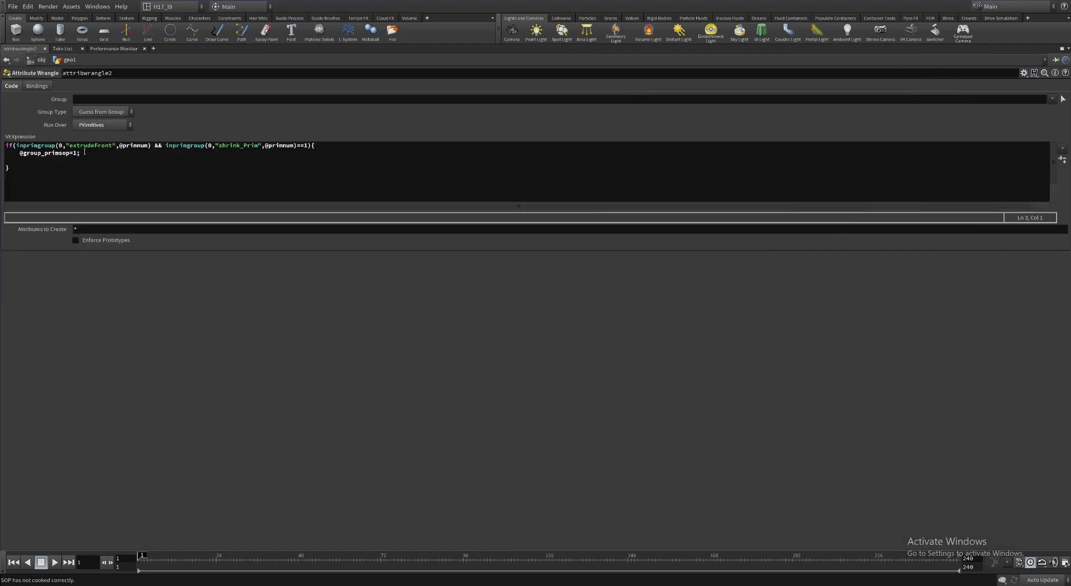
left_click(92, 146)
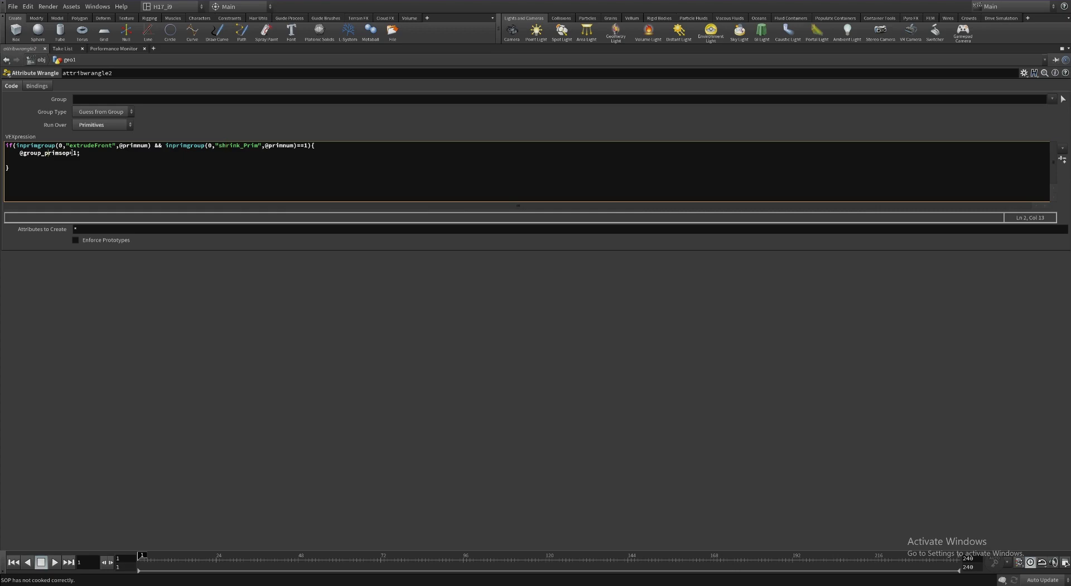
key("ctrl+b")
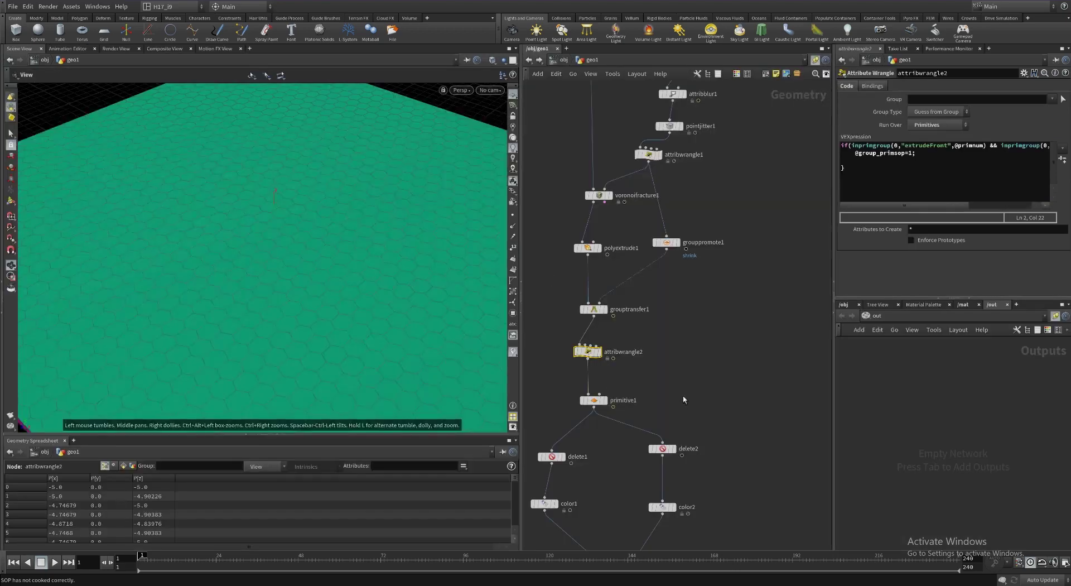
middle_click_drag(683, 394, 678, 348)
left_click(590, 355)
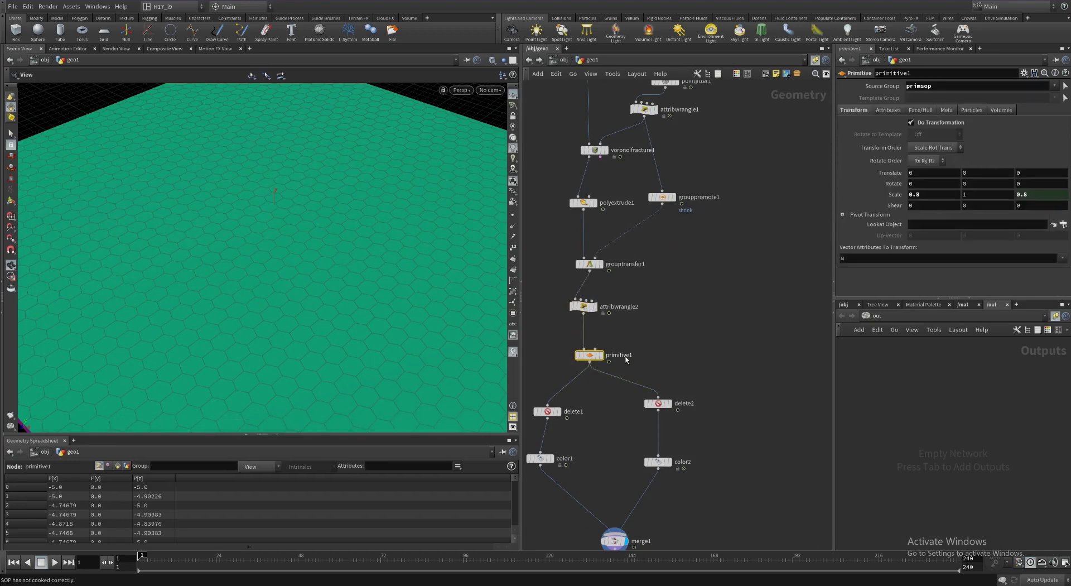
Select merge1, go to frame 33 and inspect the shrunken Voronoi cells from several angles.
middle_click_drag(652, 364, 723, 300)
middle_click_drag(744, 222, 741, 207)
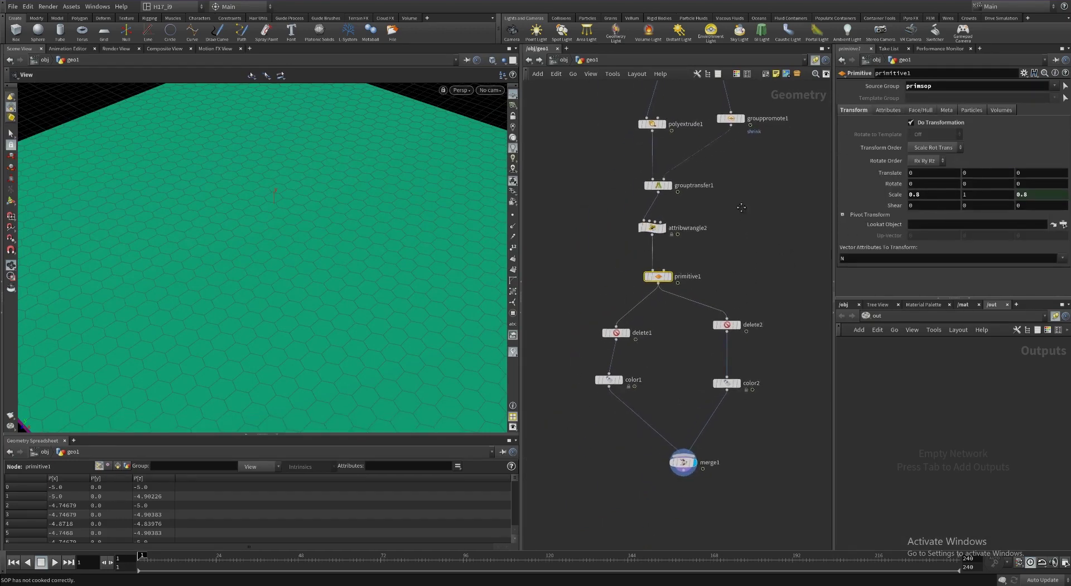
left_click(684, 460)
right_click_drag(352, 228, 220, 273)
left_click_drag(288, 316, 286, 296)
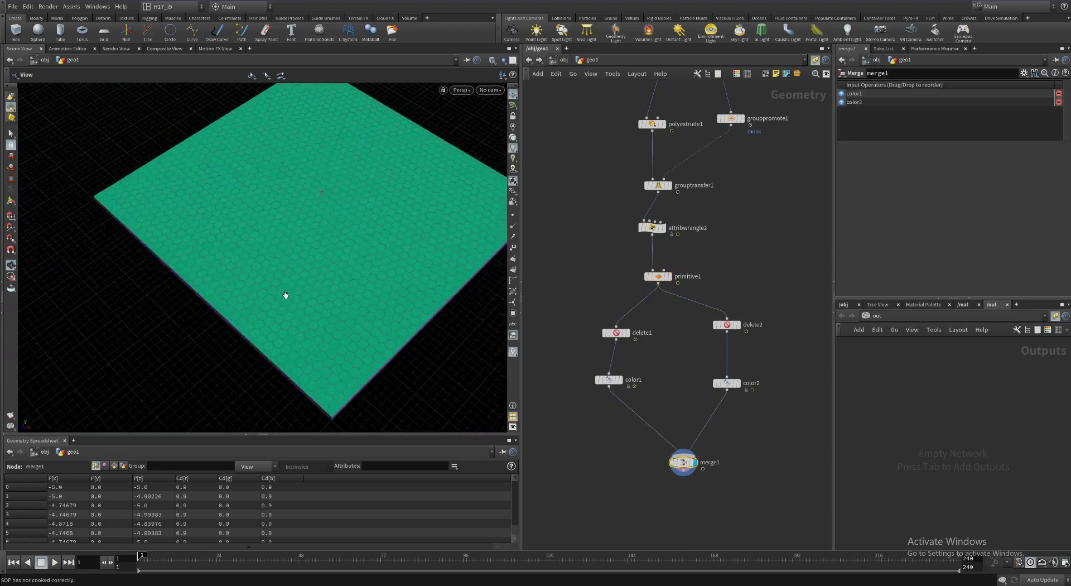
left_click(247, 556)
middle_click_drag(313, 226, 270, 268)
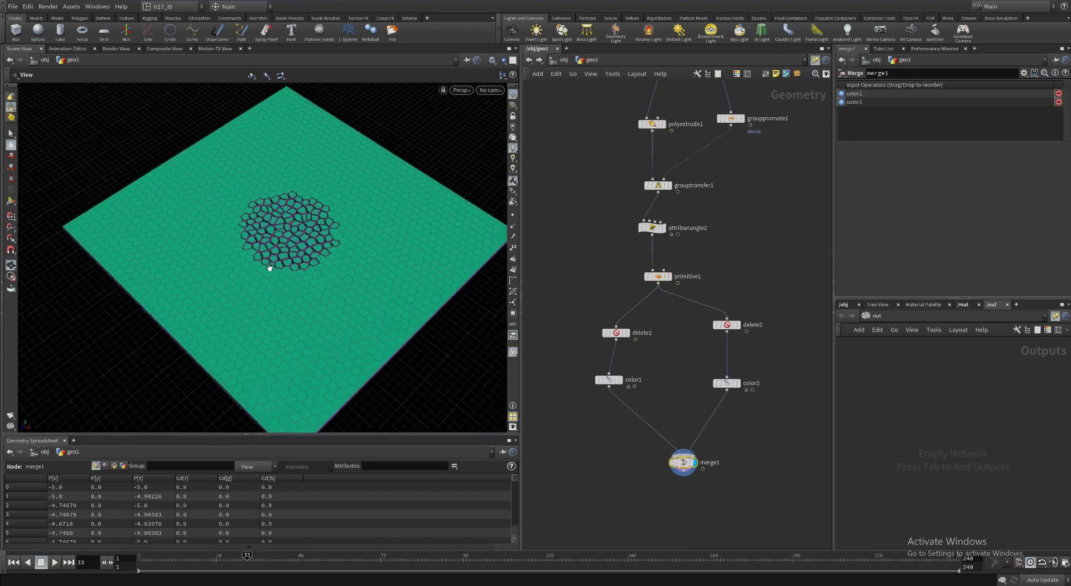
right_click_drag(270, 268, 362, 251)
left_click_drag(361, 250, 287, 265, "alt")
left_click_drag(295, 300, 300, 278, "alt")
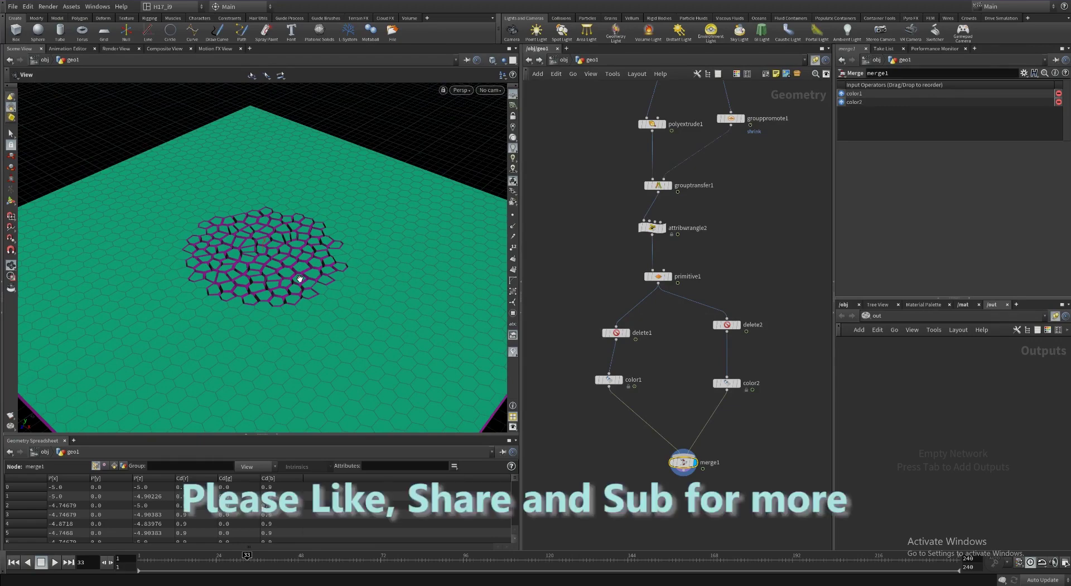
left_click_drag(300, 278, 301, 280, "alt")
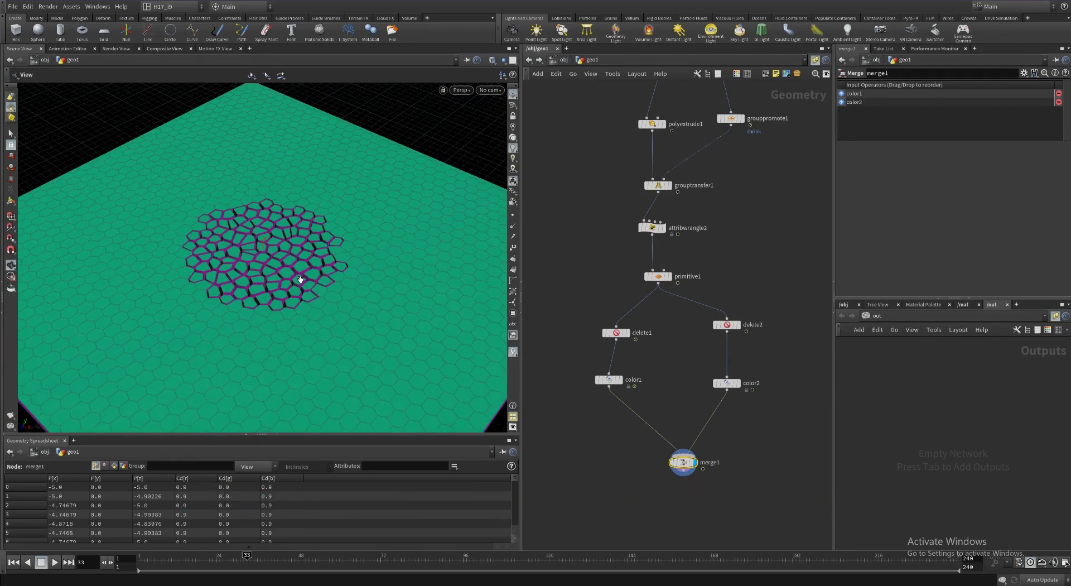